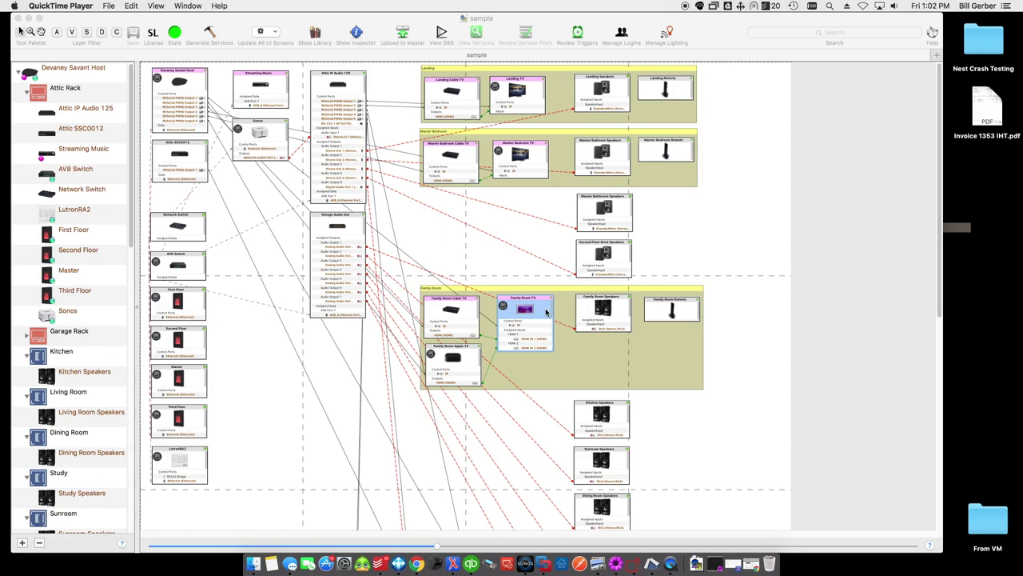
Open the user state variables and name the new user state ArtModeEnabled
{"action": "left_click", "coordinate": [546, 327]}
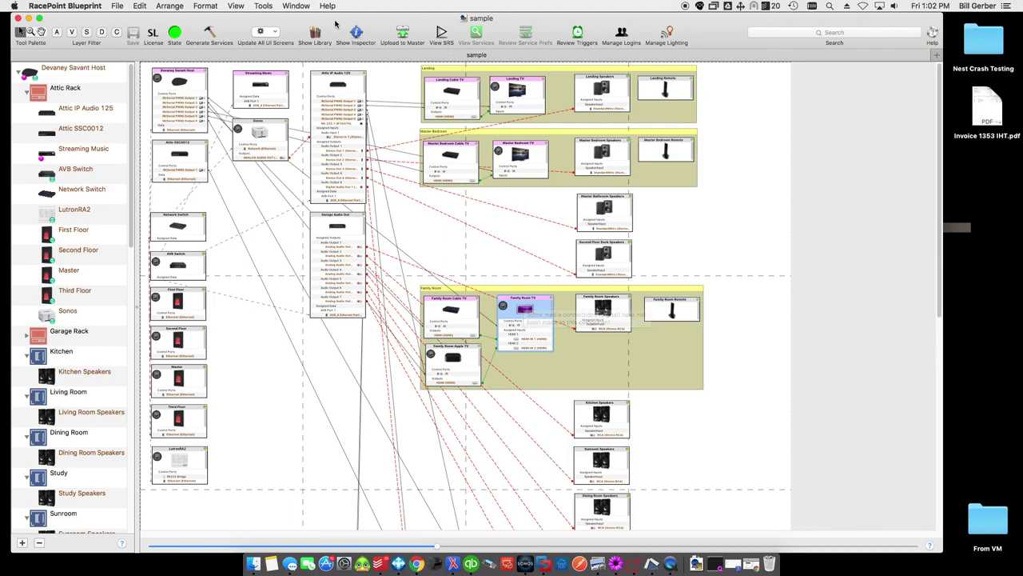
{"action": "left_click", "coordinate": [263, 5]}
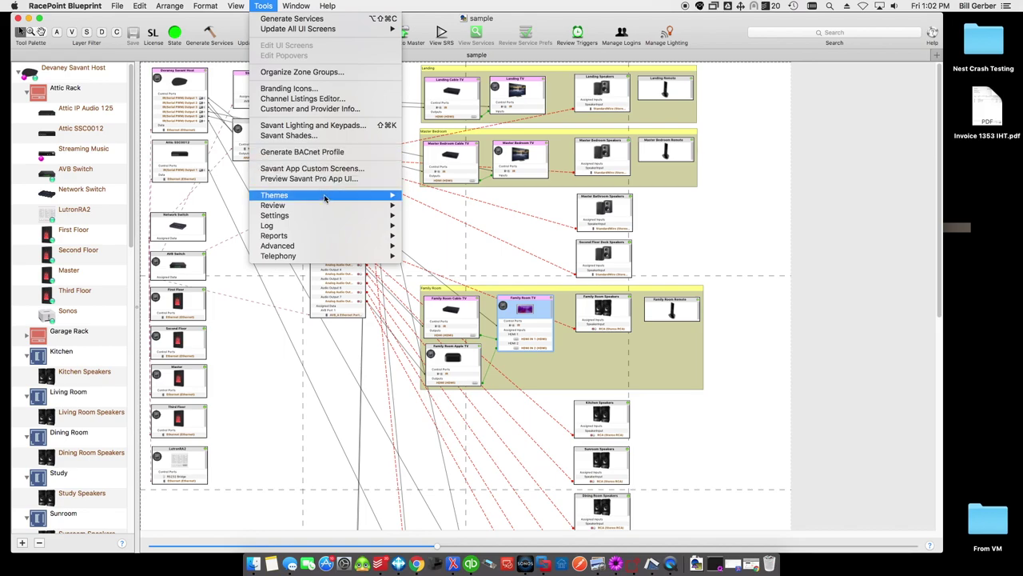
{"action": "mouse_move", "coordinate": [326, 219]}
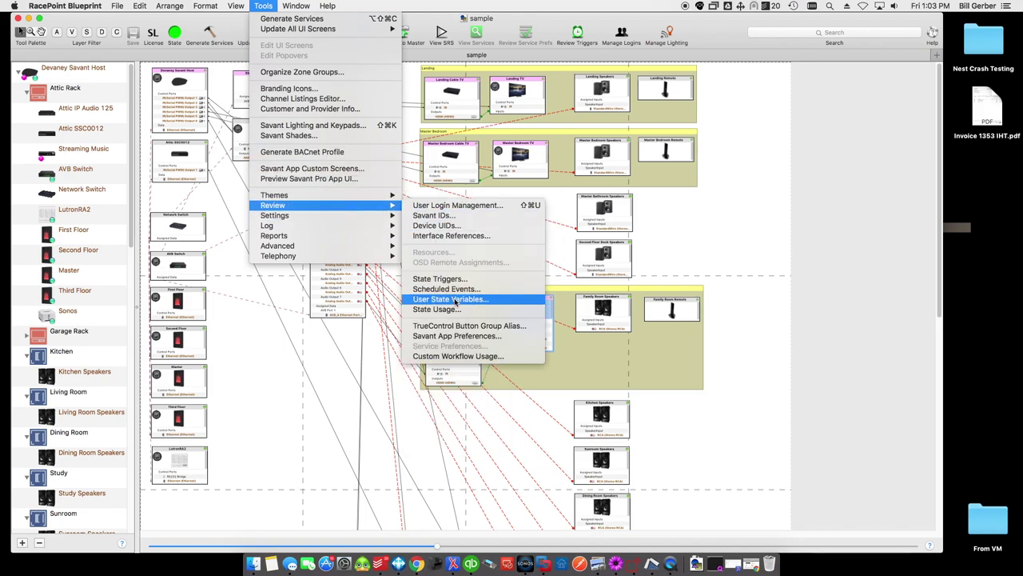
{"action": "left_click", "coordinate": [452, 299]}
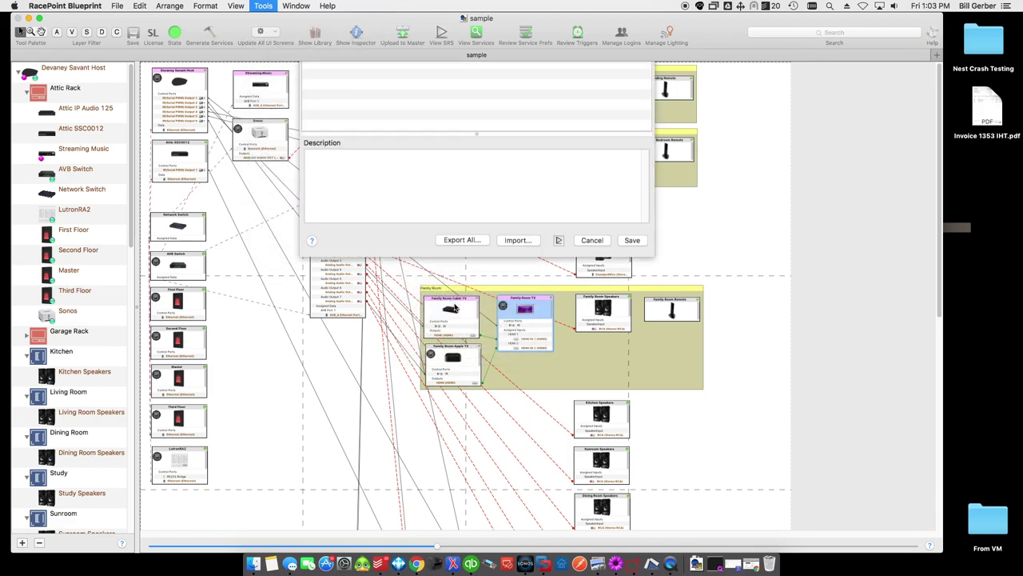
{"action": "left_click", "coordinate": [635, 93]}
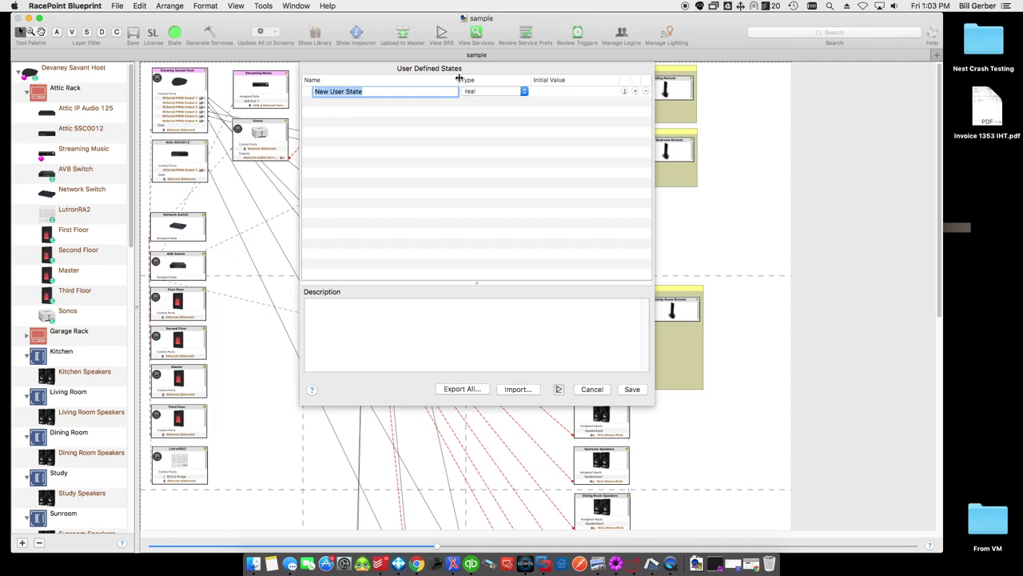
{"action": "left_click_drag", "start_coordinate": [460, 80], "coordinate": [414, 79]}
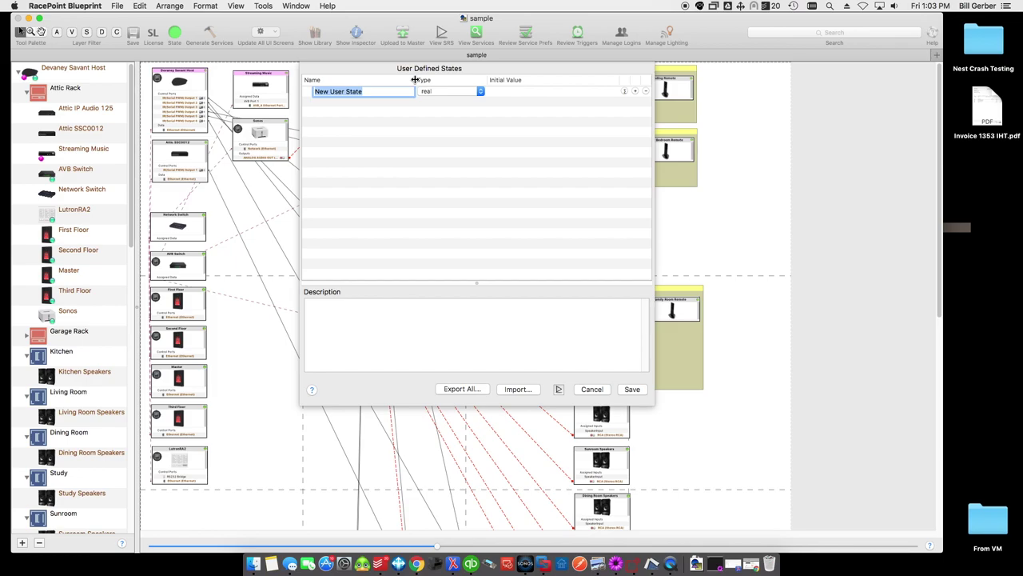
{"action": "type", "text": "ArtModeEnabled"}
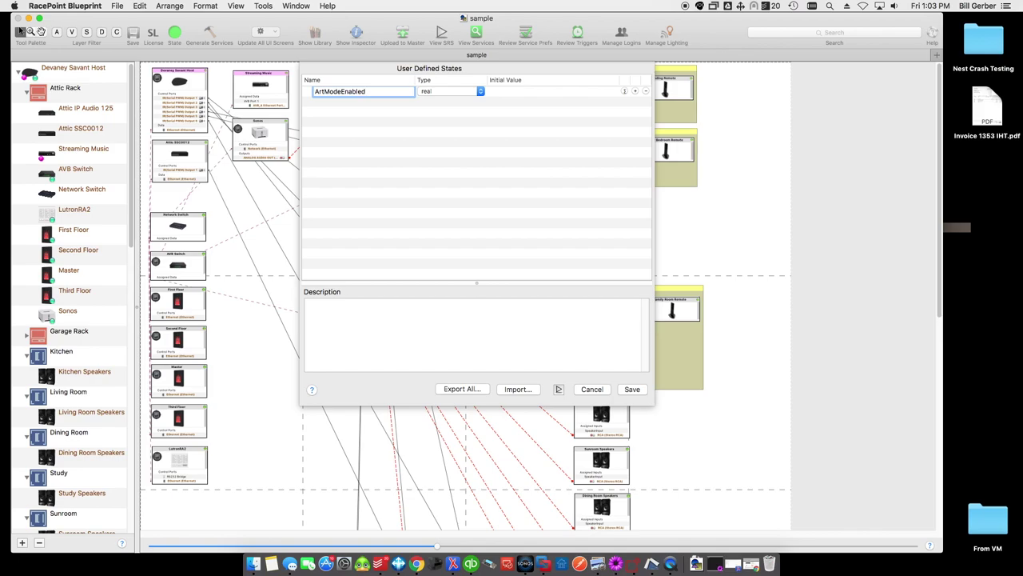
Set the ArtModeEnabled state's type to boolean with an initial value of 0, and save the user-defined states
{"action": "left_click", "coordinate": [444, 92]}
{"action": "left_click", "coordinate": [452, 117]}
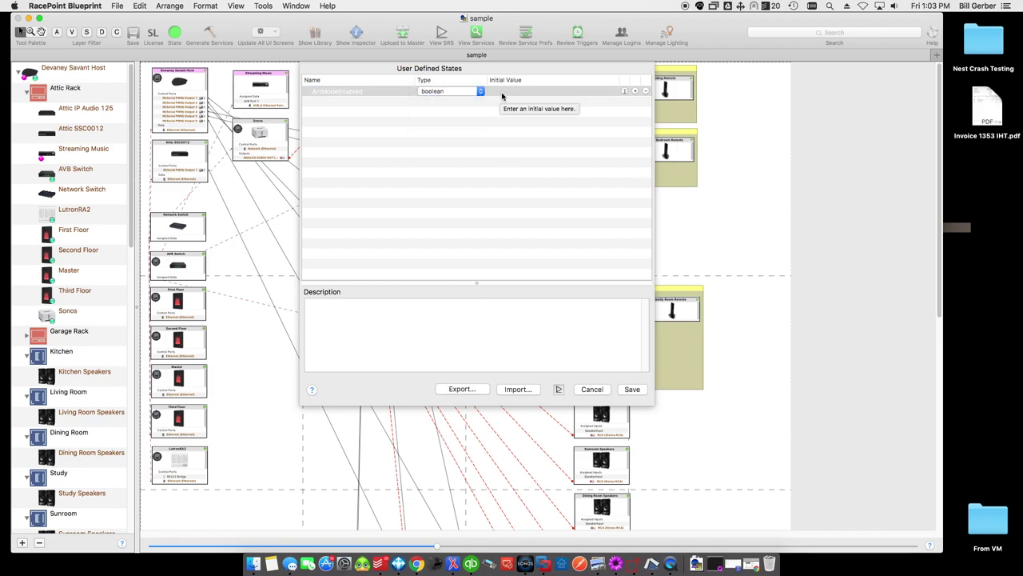
{"action": "left_click", "coordinate": [521, 91]}
{"action": "type", "text": "0"}
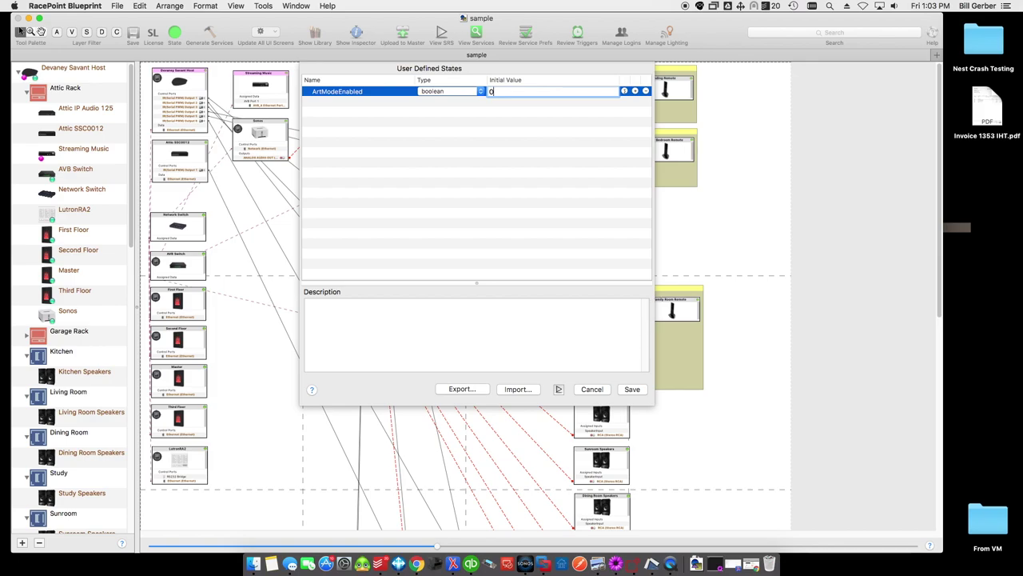
{"action": "key", "text": "Return"}
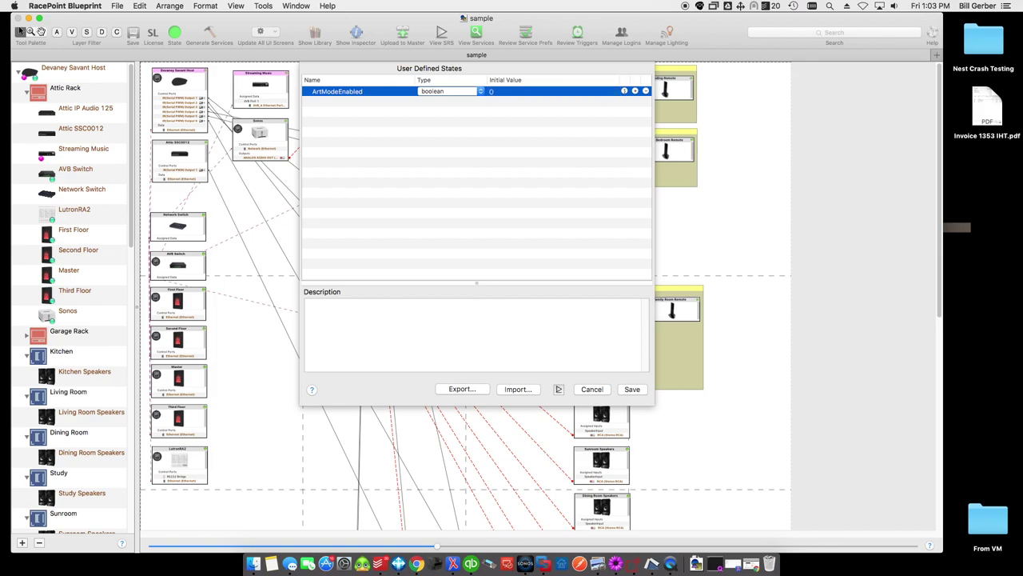
{"action": "left_click", "coordinate": [632, 390]}
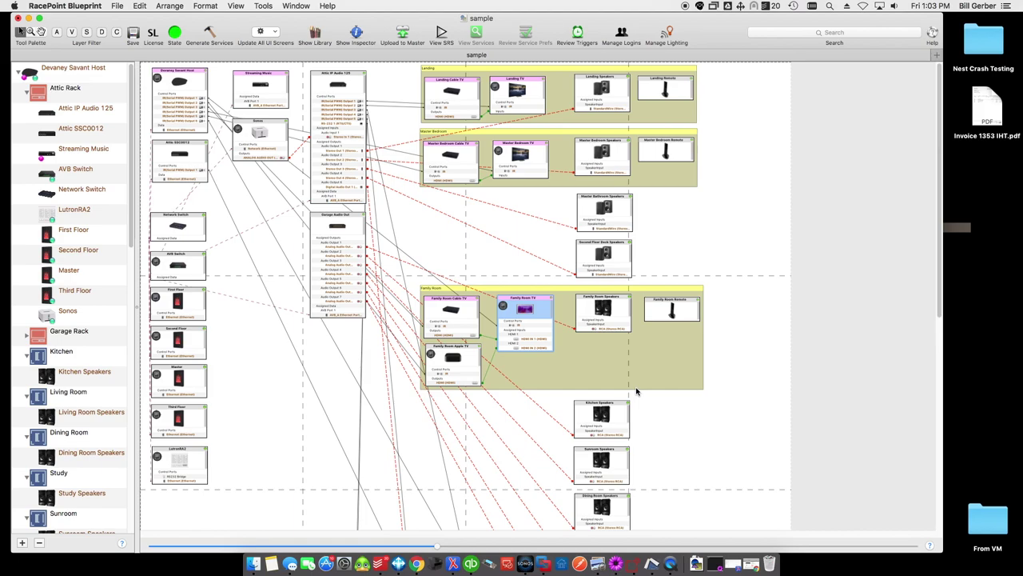
Generate the services and select the Family Room's General Programmable Service Requests service
{"action": "left_click", "coordinate": [209, 32]}
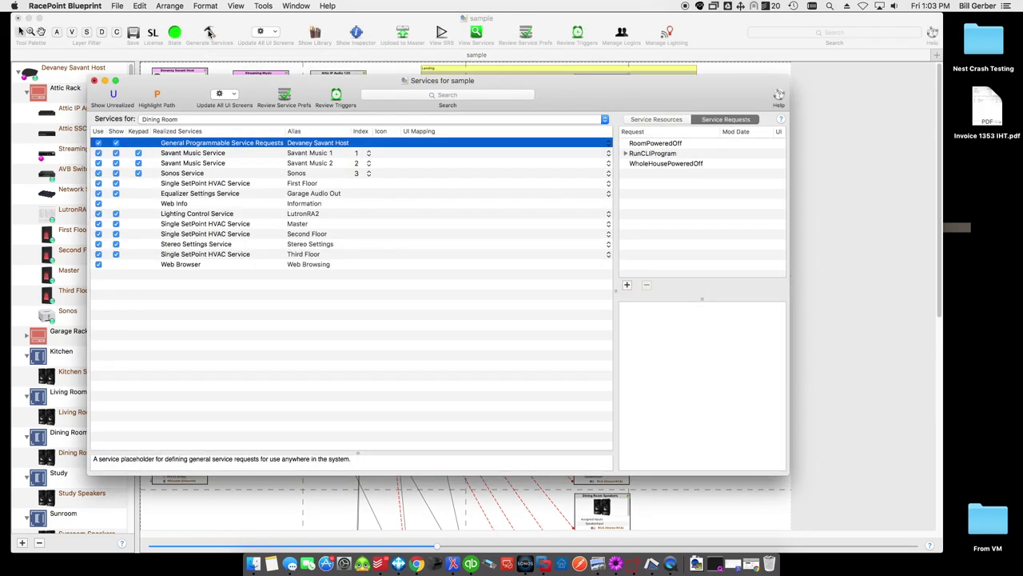
{"action": "left_click", "coordinate": [177, 121]}
{"action": "left_click", "coordinate": [178, 130]}
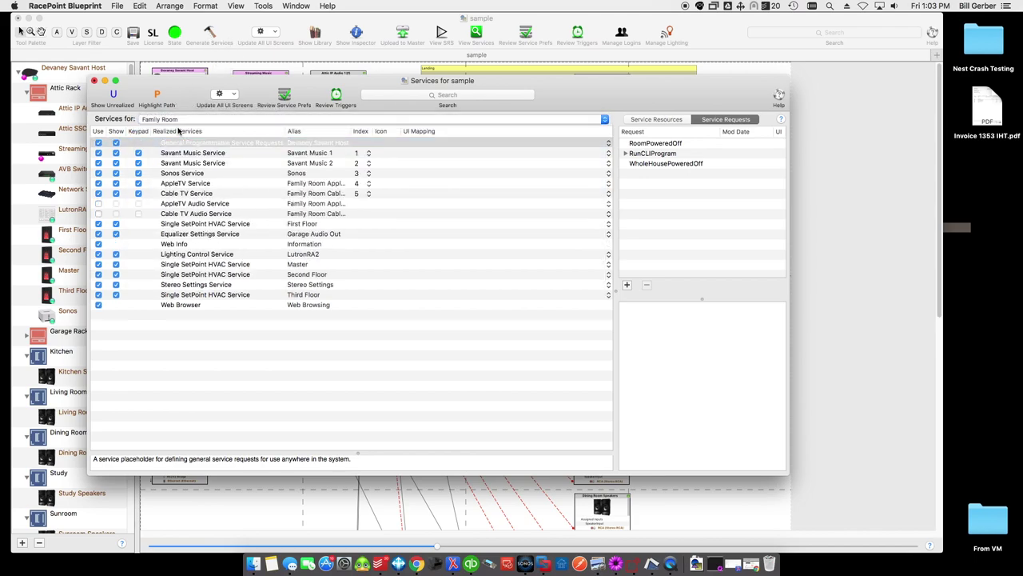
{"action": "left_click", "coordinate": [180, 143]}
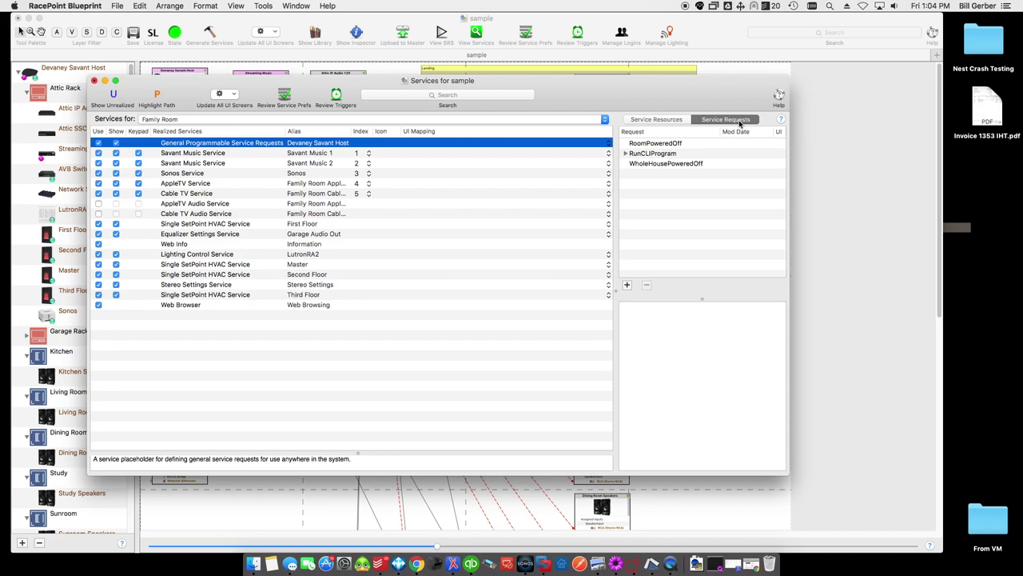
{"action": "left_click_drag", "start_coordinate": [737, 102], "coordinate": [704, 102]}
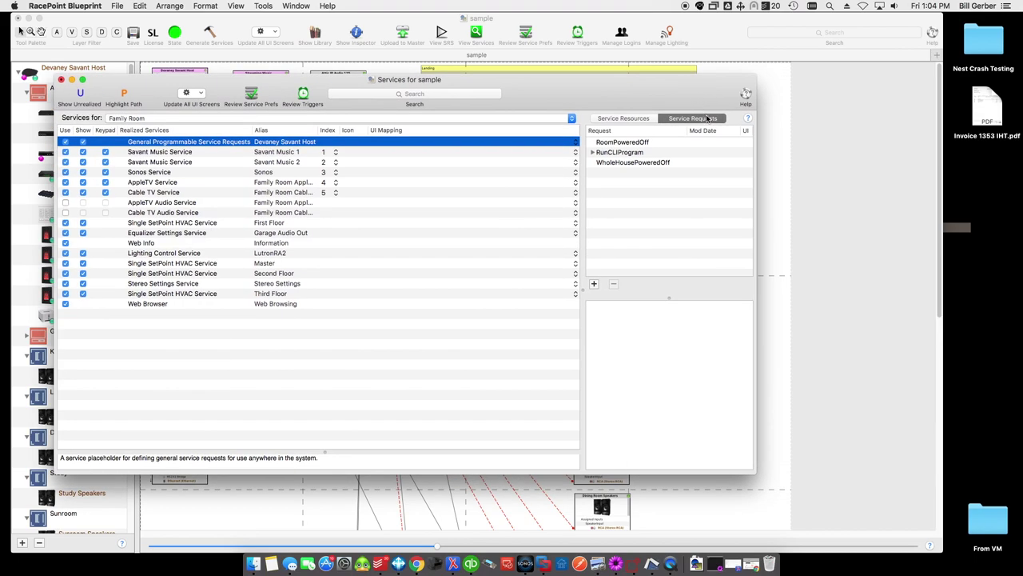
Create two Family Room service requests named "Enable Art Mode" and "Disable Art Mode"
{"action": "left_click", "coordinate": [594, 284]}
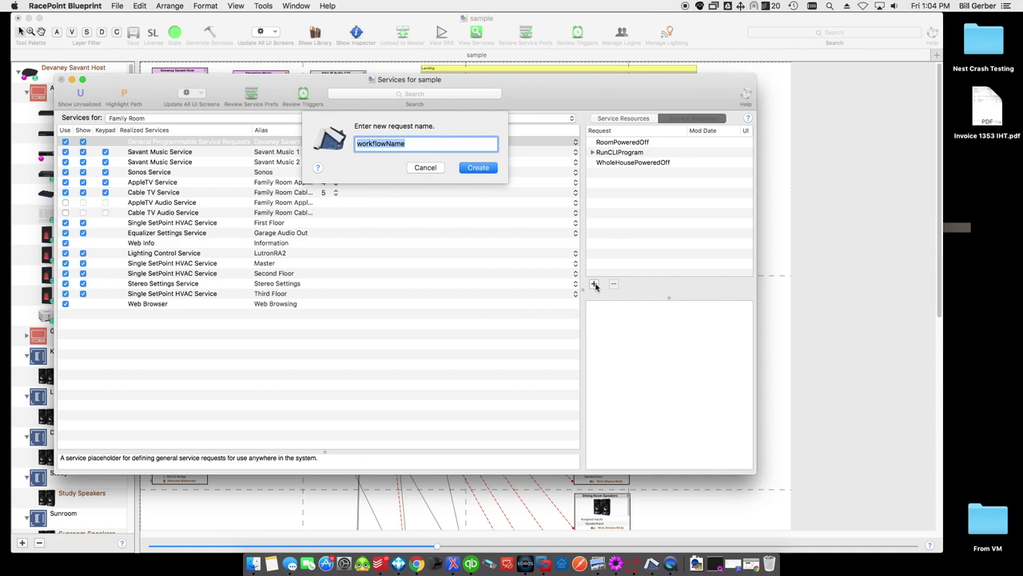
{"action": "type", "text": "Enable Art Mode"}
{"action": "key", "text": "Return"}
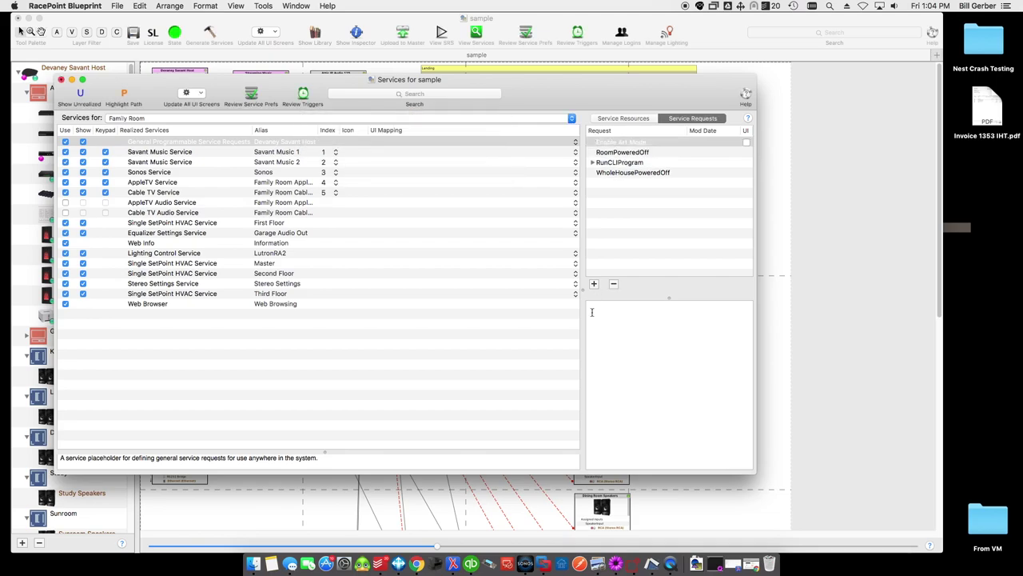
{"action": "left_click", "coordinate": [594, 285]}
{"action": "type", "text": "Disable Art Mode"}
{"action": "key", "text": "Return"}
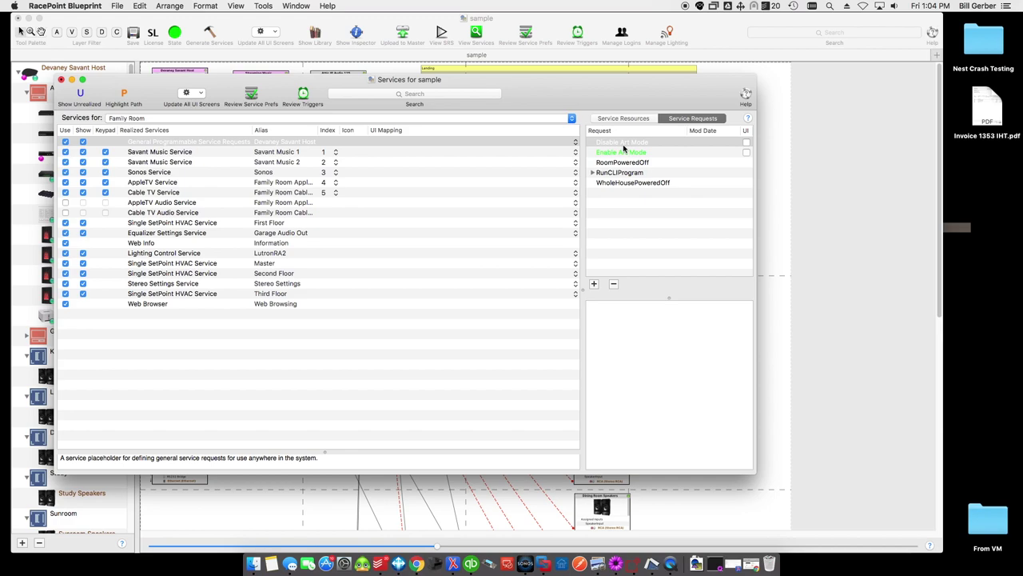
Create two more Family Room service requests named "TV Art On" and "TV Off"
{"action": "left_click", "coordinate": [594, 285]}
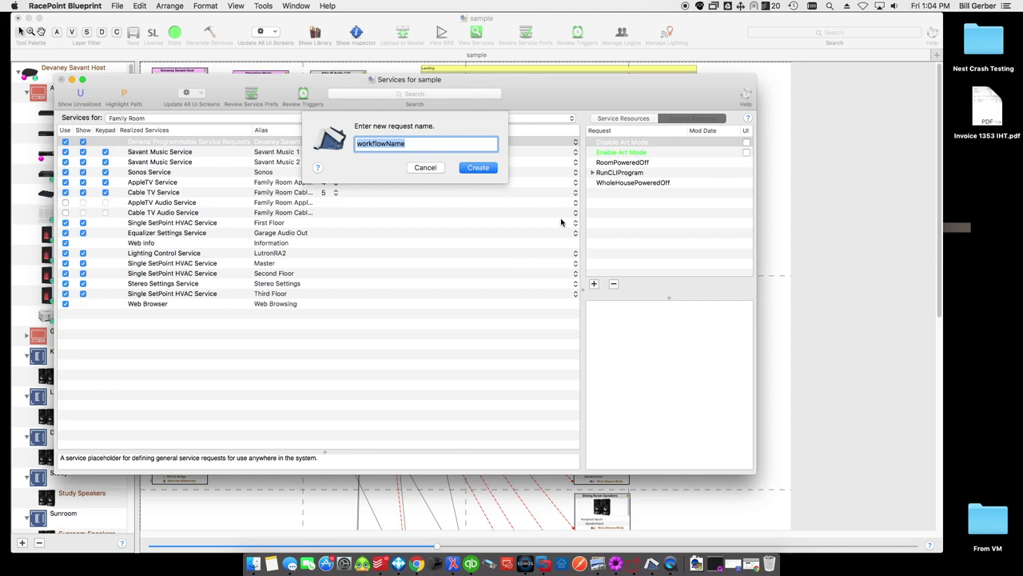
{"action": "type", "text": "TV Art On"}
{"action": "left_click", "coordinate": [489, 169]}
{"action": "left_click", "coordinate": [594, 285]}
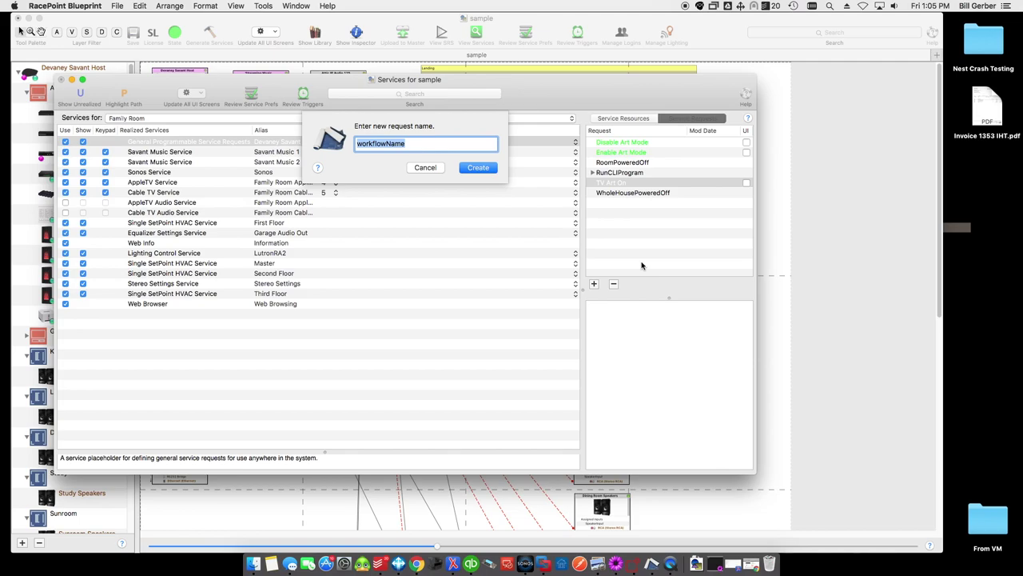
{"action": "type", "text": "TV Off"}
{"action": "key", "text": "Return"}
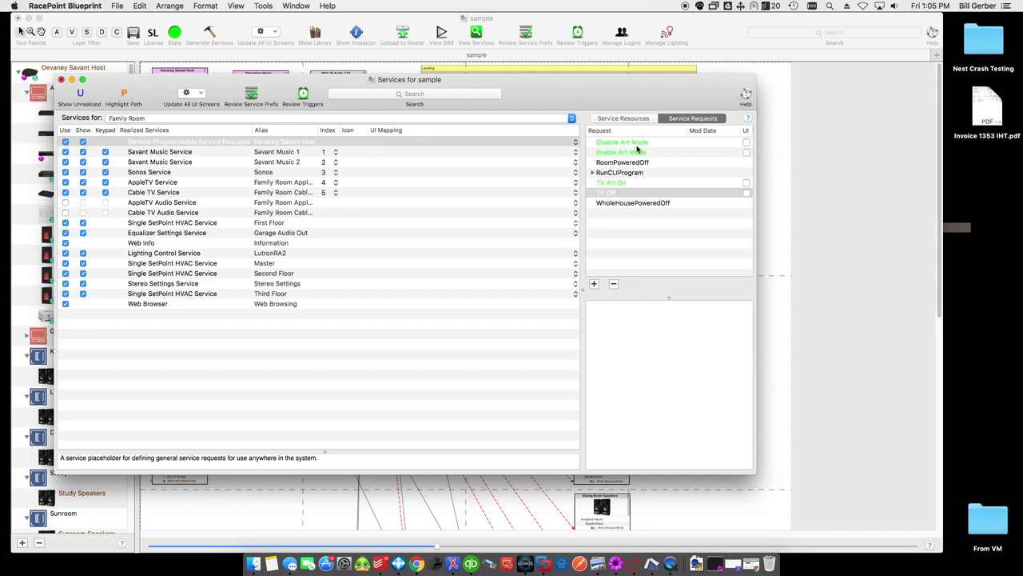
Close the services window and save the configuration document
{"action": "left_click_drag", "start_coordinate": [569, 89], "coordinate": [610, 127]}
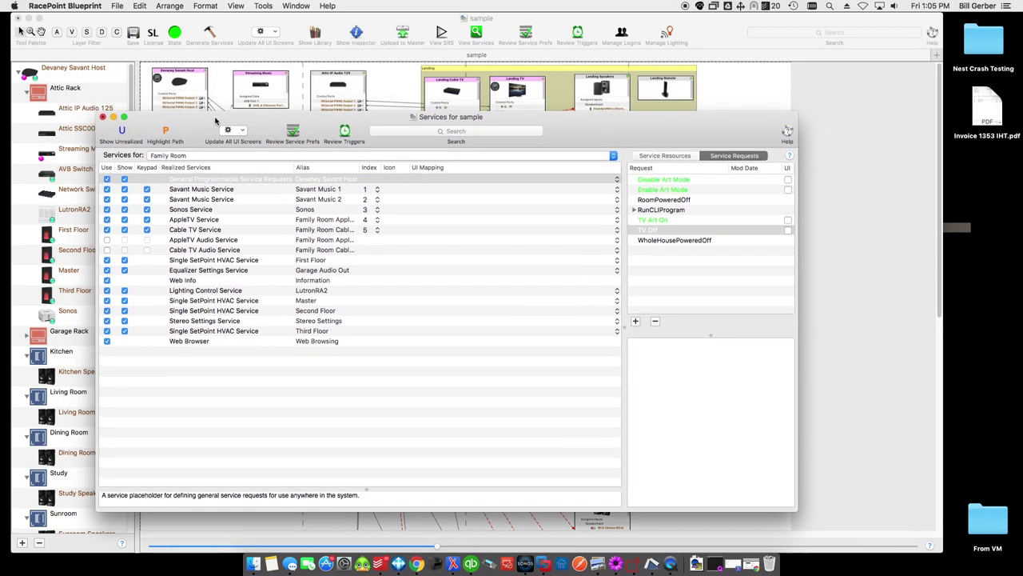
{"action": "left_click", "coordinate": [103, 117]}
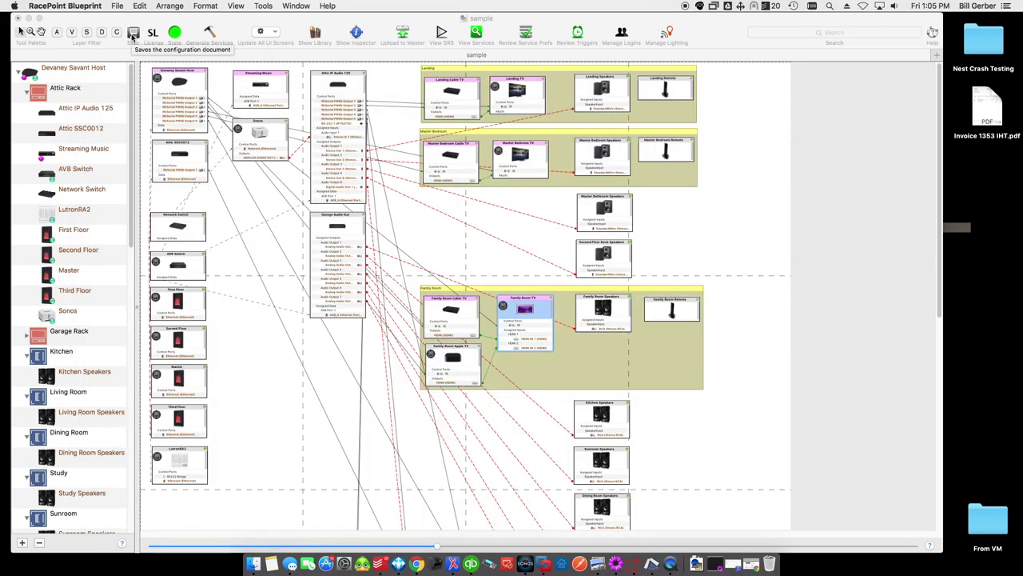
{"action": "left_click", "coordinate": [132, 35]}
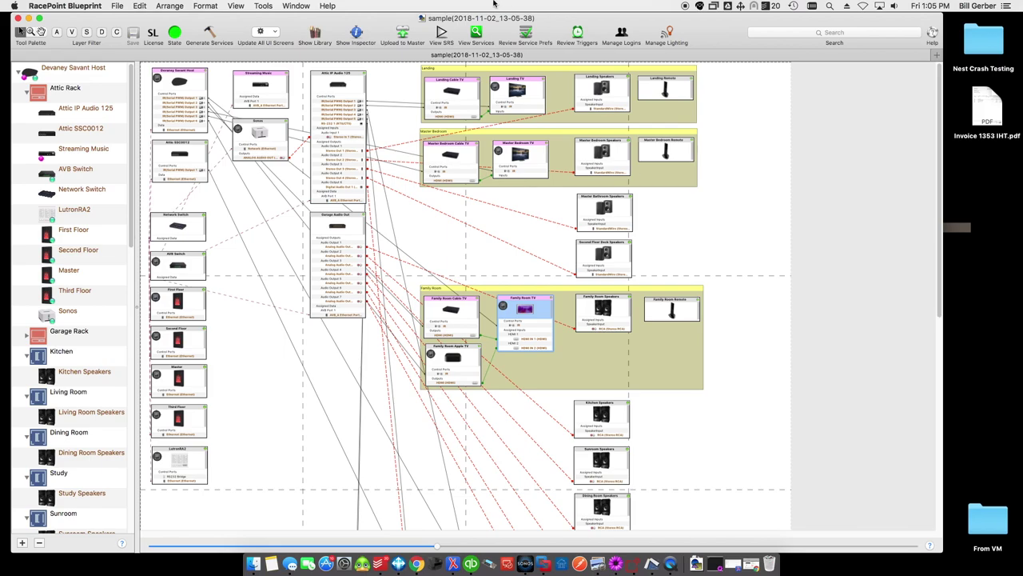
View the services again and open the Family Room's Disable Art Mode request workflow for editing
{"action": "left_click", "coordinate": [476, 34]}
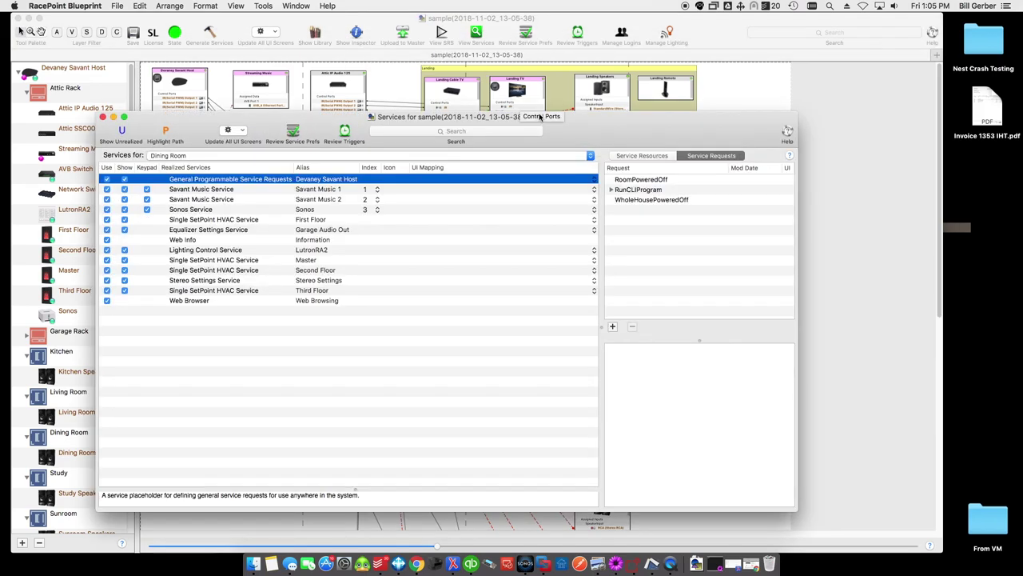
{"action": "left_click", "coordinate": [184, 157]}
{"action": "left_click", "coordinate": [185, 165]}
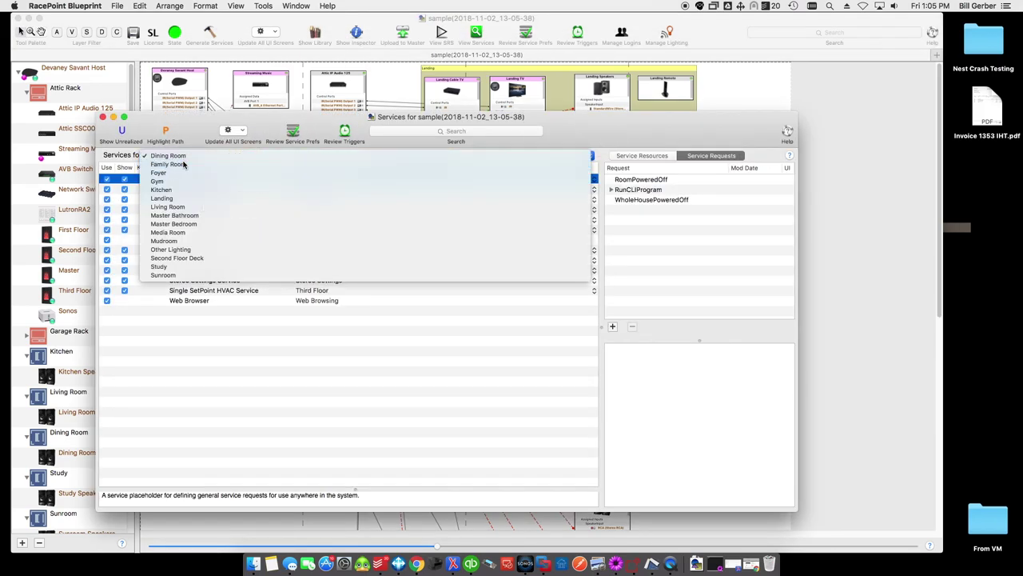
{"action": "left_click", "coordinate": [201, 180]}
{"action": "left_click", "coordinate": [668, 181]}
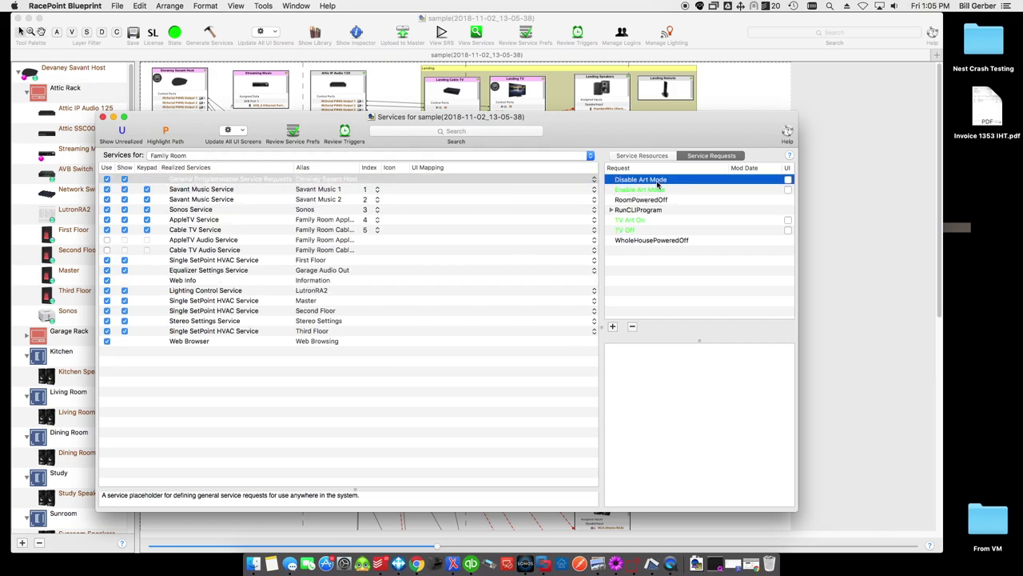
{"action": "left_click", "coordinate": [656, 179]}
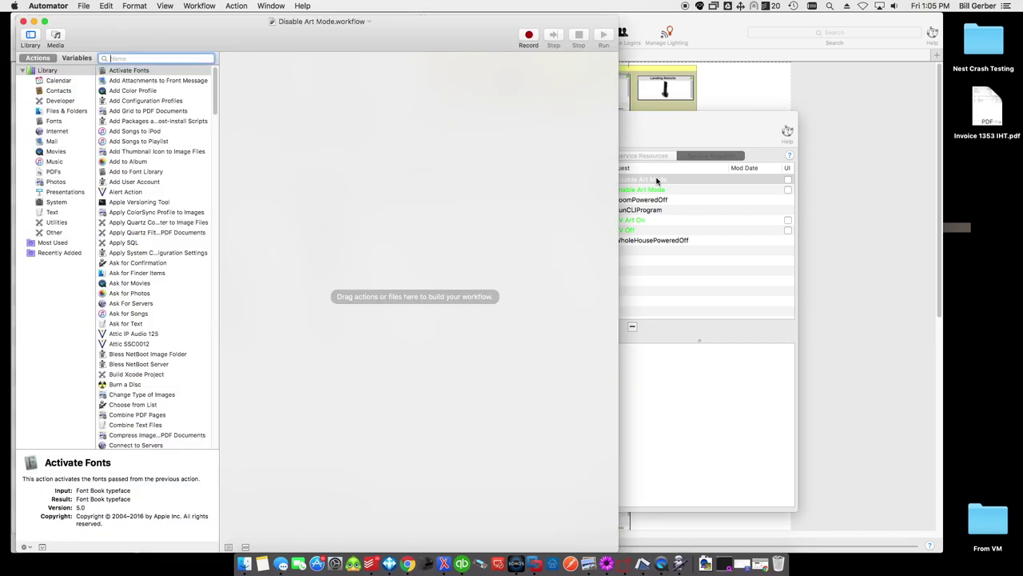
Search the Automator actions for "state" and add Savant State Setter to the Disable Art Mode workflow
{"action": "left_click_drag", "start_coordinate": [234, 34], "coordinate": [263, 30]}
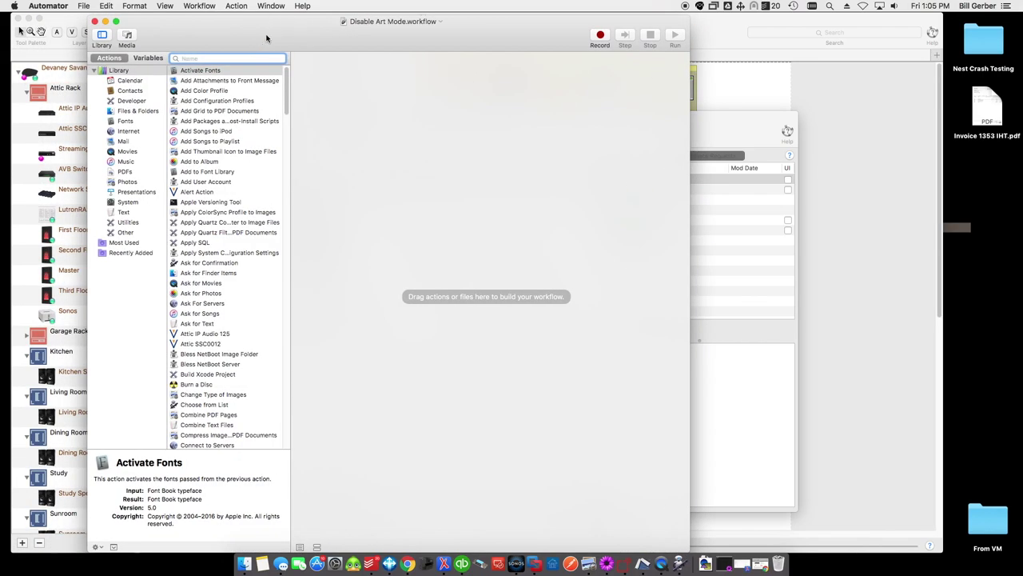
{"action": "type", "text": "sta"}
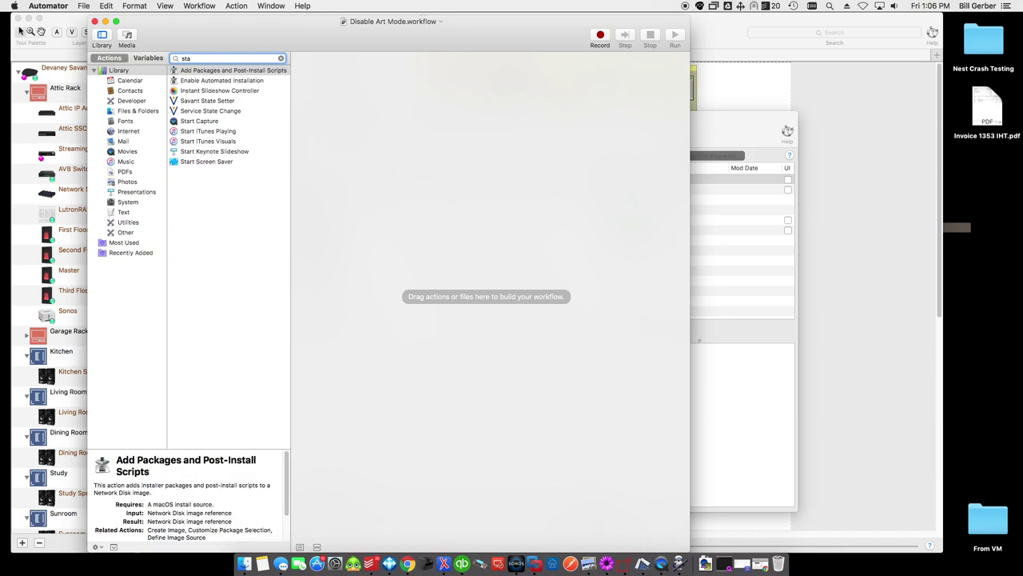
{"action": "type", "text": "te"}
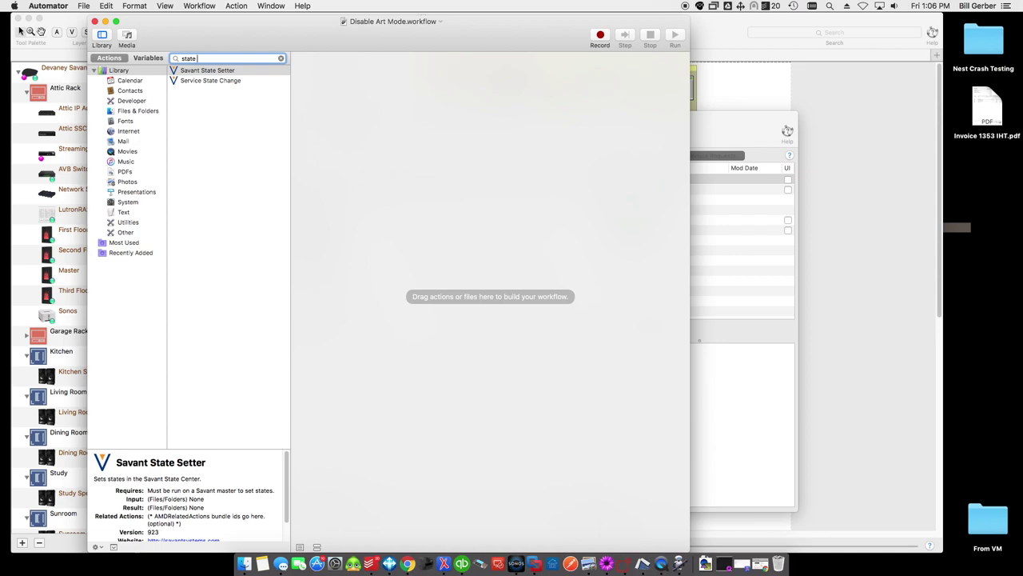
{"action": "key", "text": "Down"}
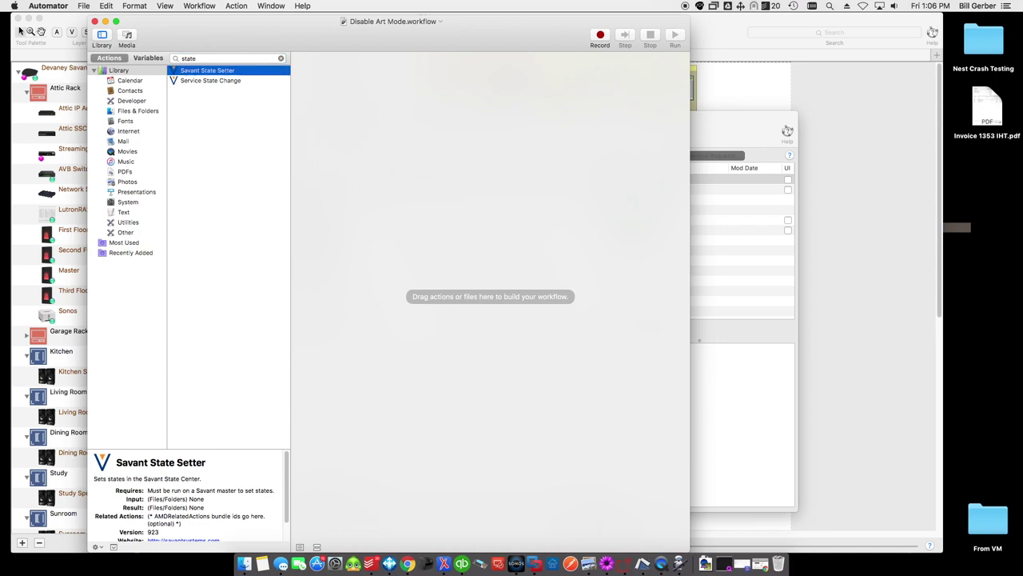
{"action": "double_click", "coordinate": [236, 71]}
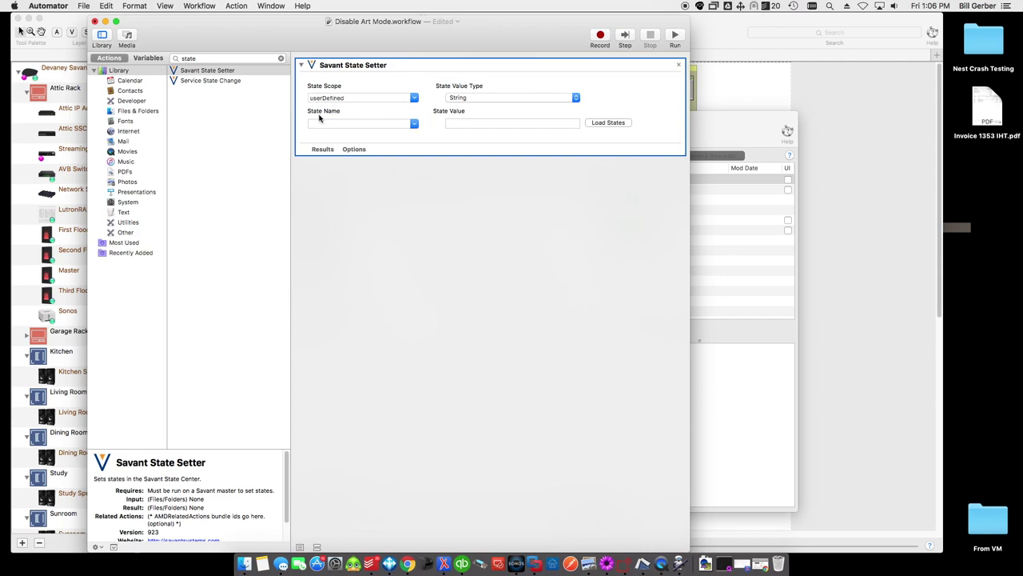
Select ArtModeEnabled as the state name for the Savant State Setter in the Disable Art Mode workflow
{"action": "left_click", "coordinate": [415, 125]}
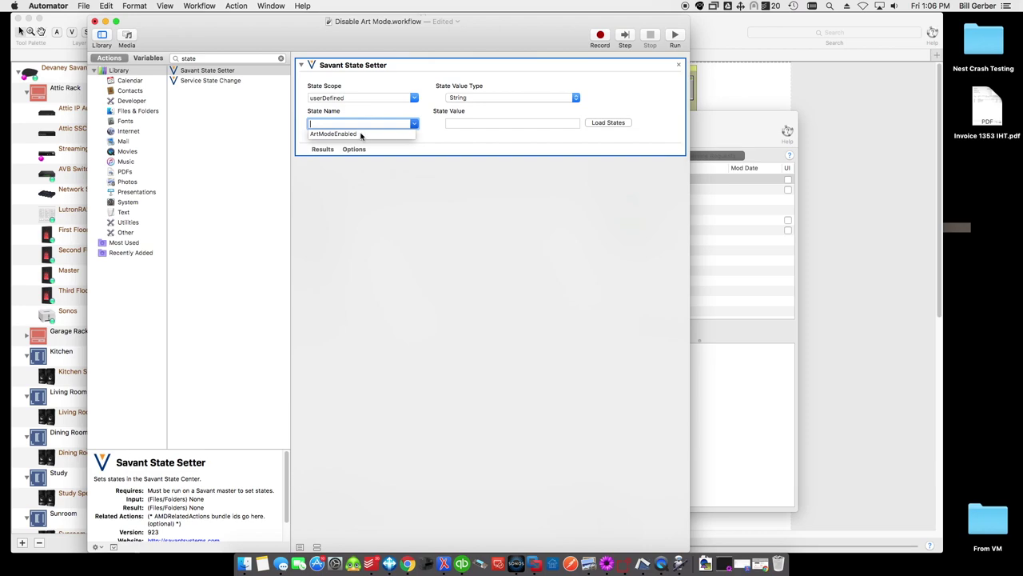
{"action": "left_click_drag", "start_coordinate": [188, 29], "coordinate": [188, 79]}
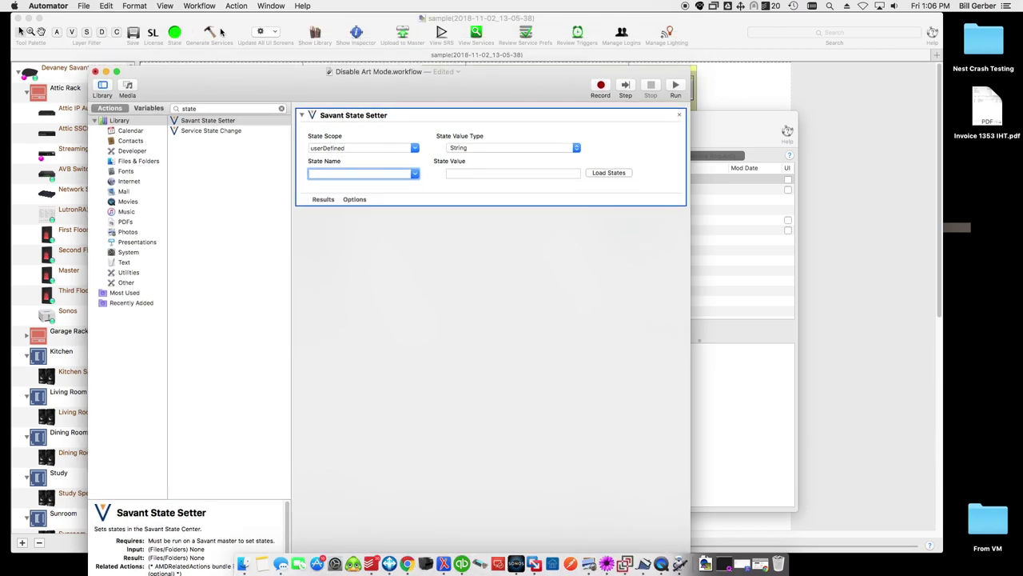
{"action": "left_click", "coordinate": [415, 174]}
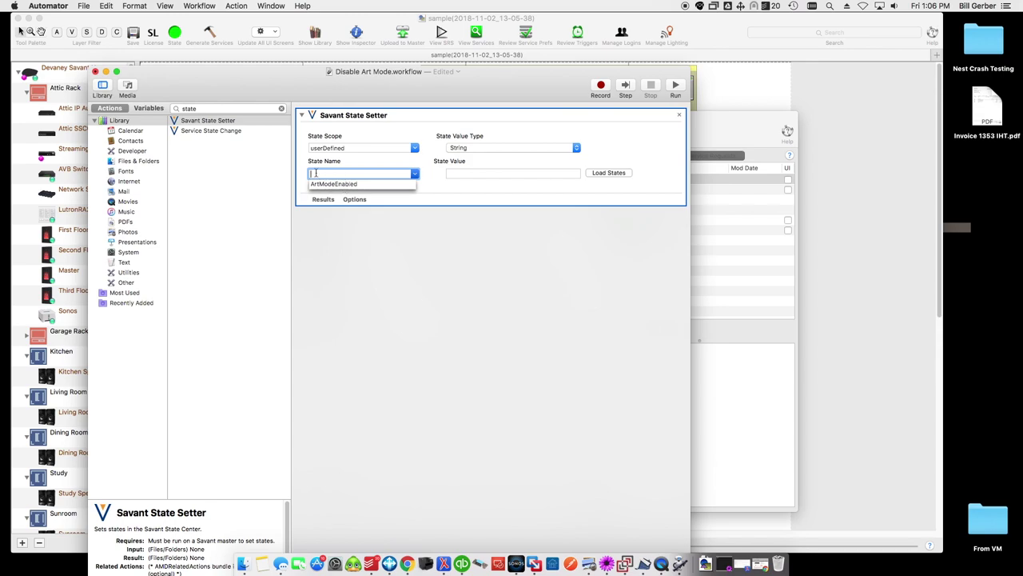
{"action": "left_click", "coordinate": [350, 184]}
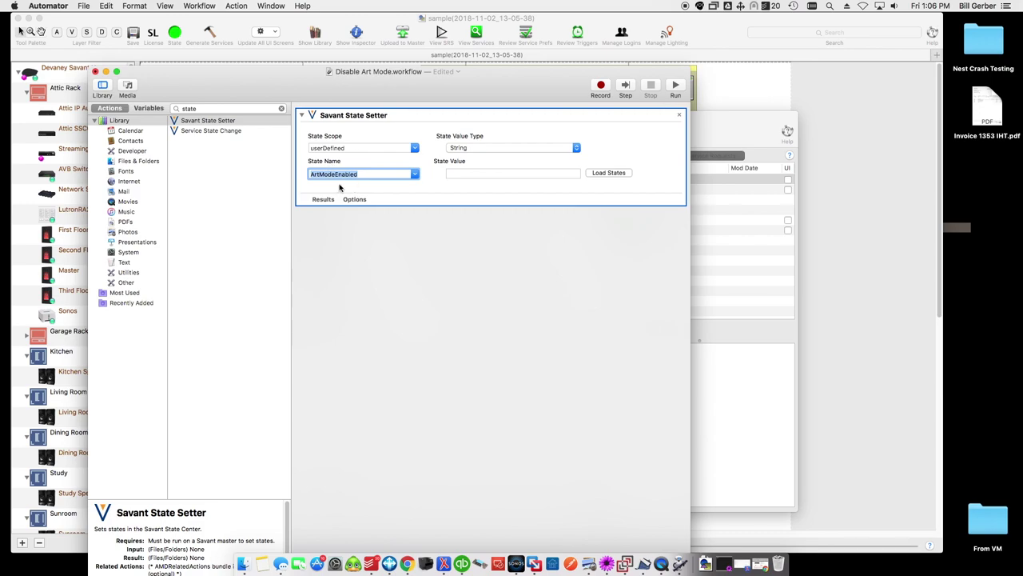
Set the Disable Art Mode state setter to Boolean with a value of 0, and save and close the workflow
{"action": "left_click", "coordinate": [486, 147]}
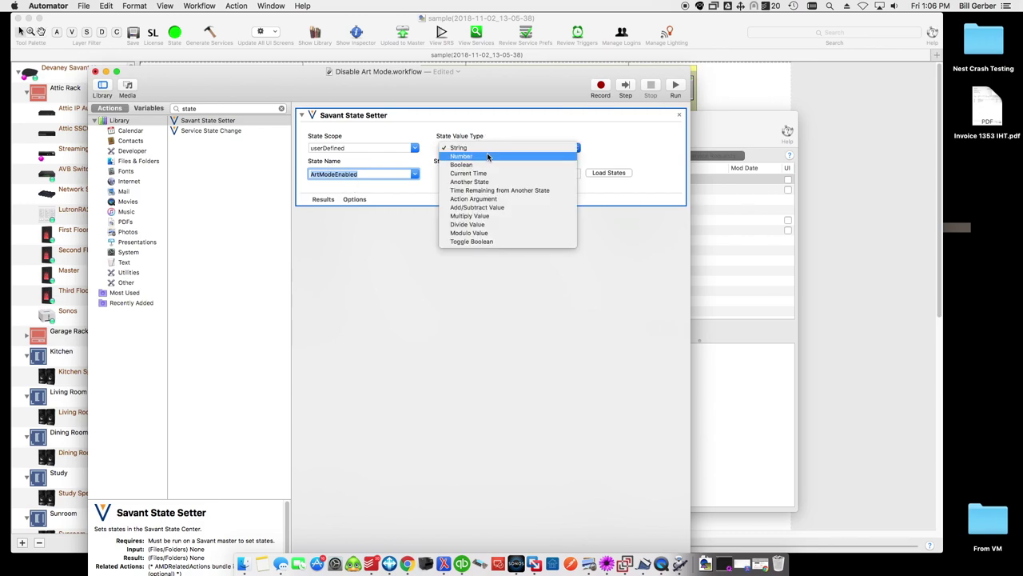
{"action": "left_click", "coordinate": [487, 164]}
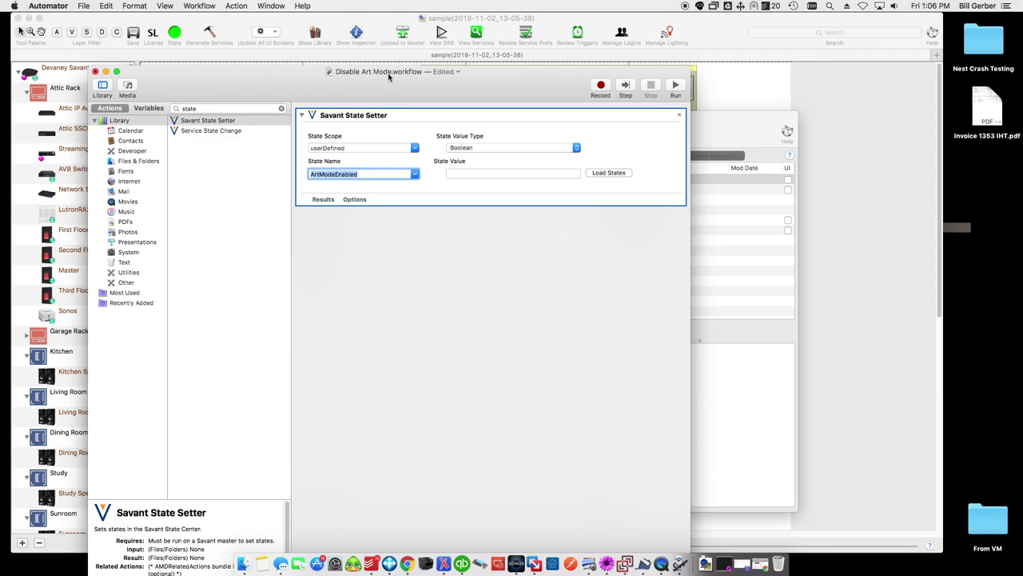
{"action": "left_click", "coordinate": [459, 173]}
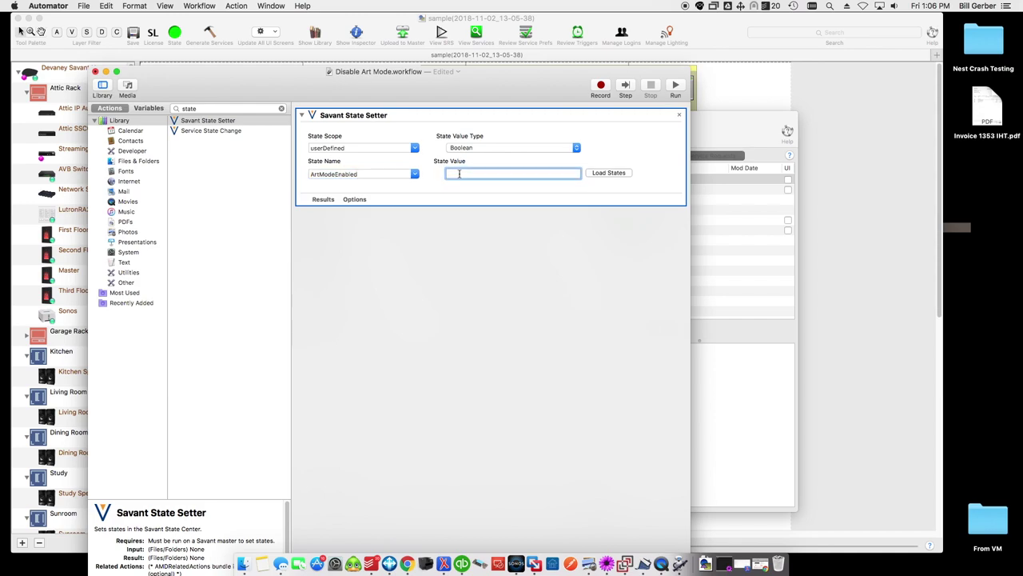
{"action": "key", "text": "super+a"}
{"action": "key", "text": "super+s"}
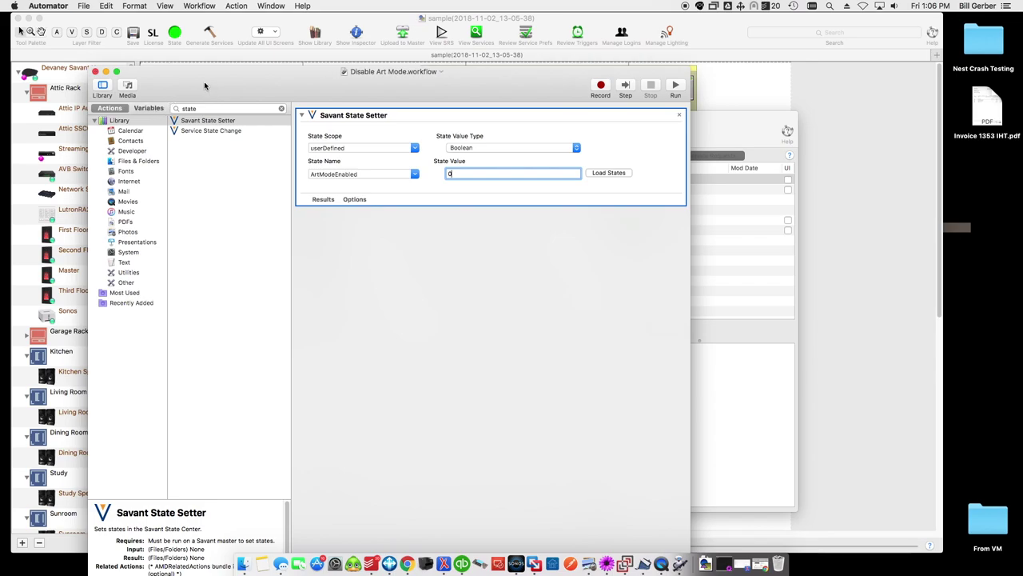
{"action": "left_click", "coordinate": [97, 72]}
Open the Enable Art Mode request workflow, search the actions for "state" and add Savant State Setter
{"action": "double_click", "coordinate": [639, 189]}
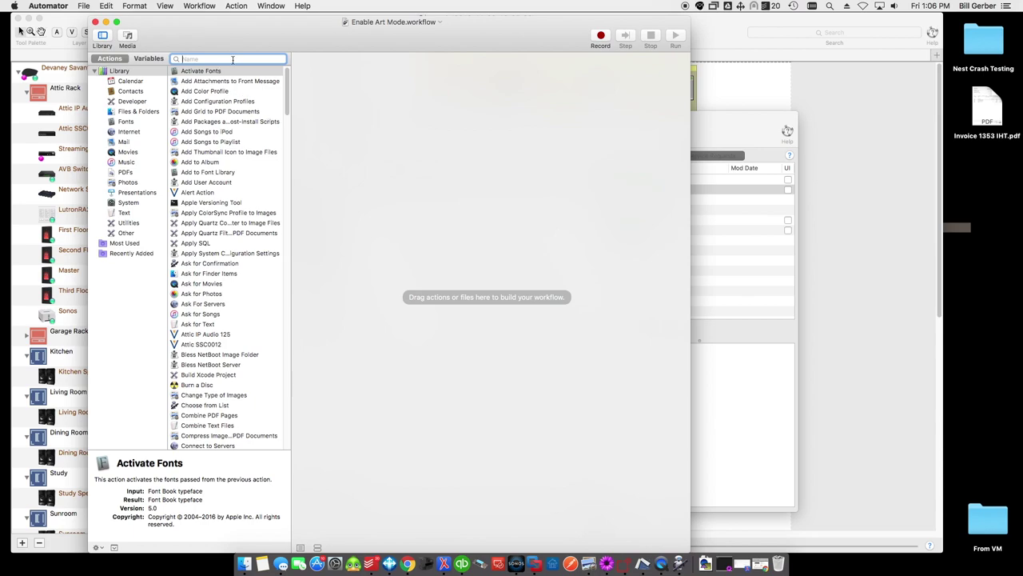
{"action": "type", "text": "state"}
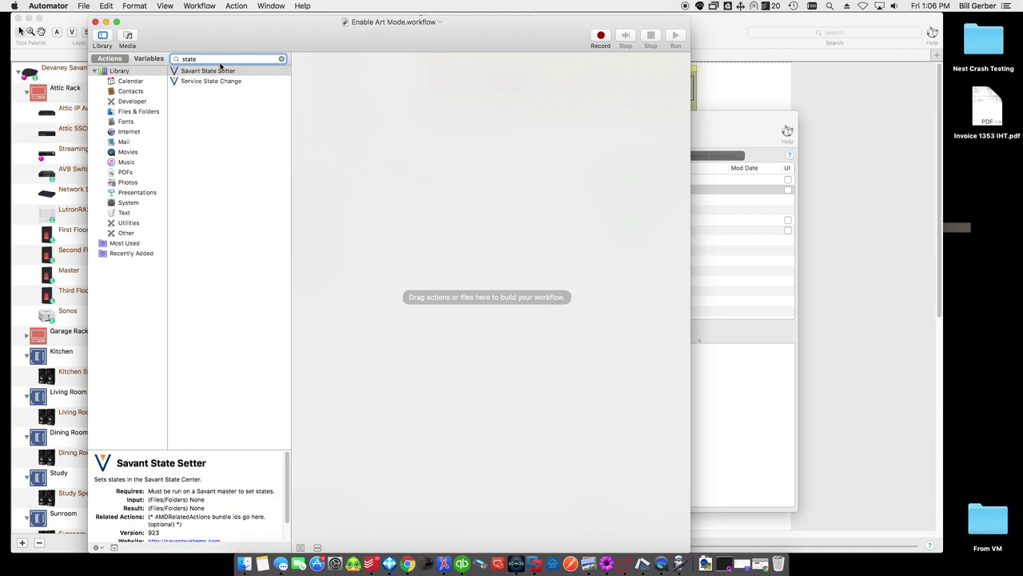
{"action": "double_click", "coordinate": [227, 72]}
Configure the Enable Art Mode state setter with state name ArtModeEnabled, value type Boolean and value 1
{"action": "left_click", "coordinate": [414, 125]}
{"action": "left_click", "coordinate": [405, 137]}
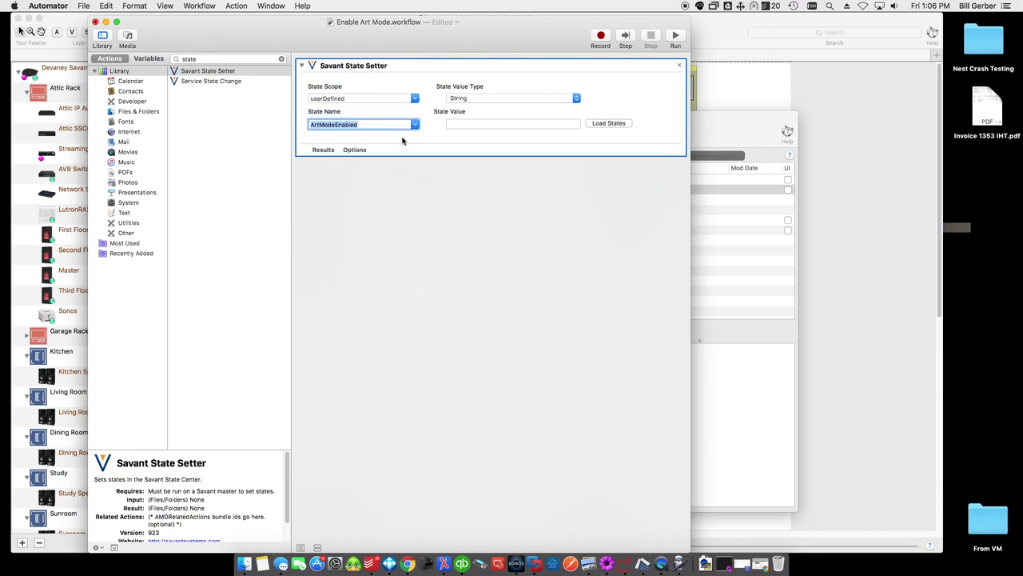
{"action": "left_click", "coordinate": [497, 99]}
{"action": "left_click", "coordinate": [494, 114]}
{"action": "left_click", "coordinate": [465, 124]}
{"action": "type", "text": "a"}
{"action": "key", "text": "BackSpace"}
{"action": "type", "text": "1"}
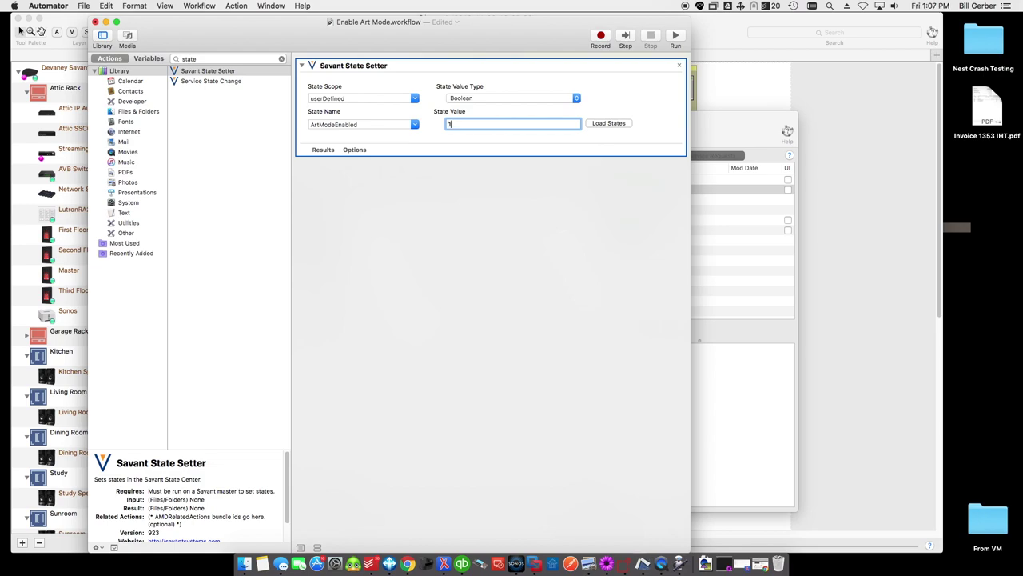
Save and close the Enable Art Mode workflow
{"action": "left_click", "coordinate": [467, 75]}
{"action": "key", "text": "super+s"}
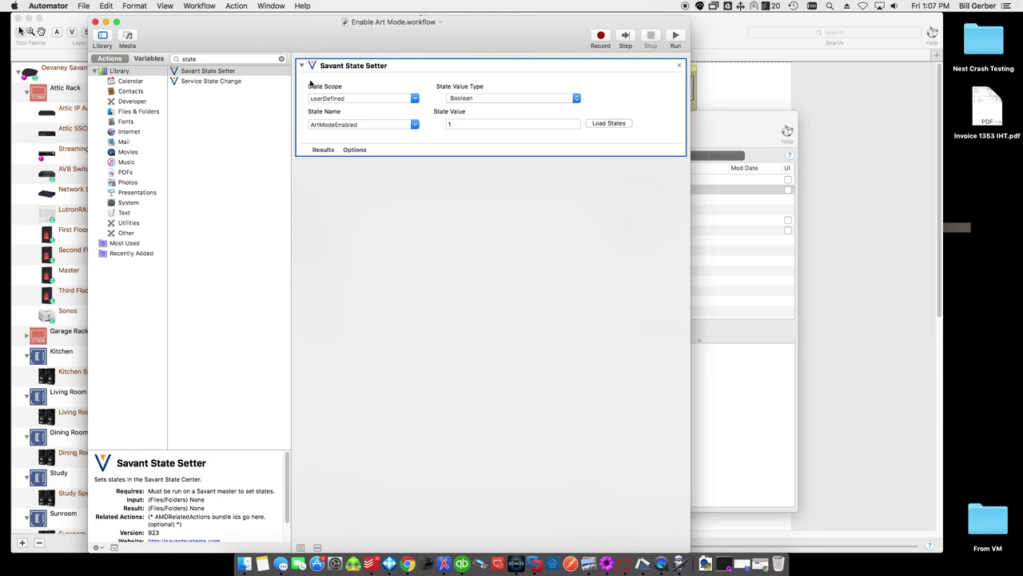
{"action": "left_click", "coordinate": [96, 22]}
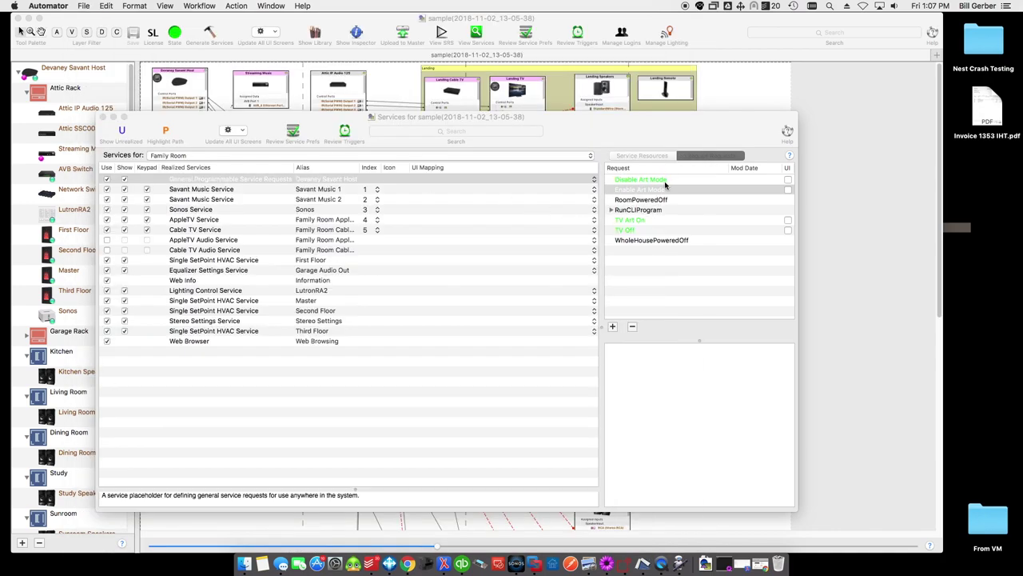
Open the TV Art On request workflow, search the actions for "family" and add two Family Room TV actions
{"action": "left_click", "coordinate": [636, 225]}
{"action": "left_click", "coordinate": [636, 224]}
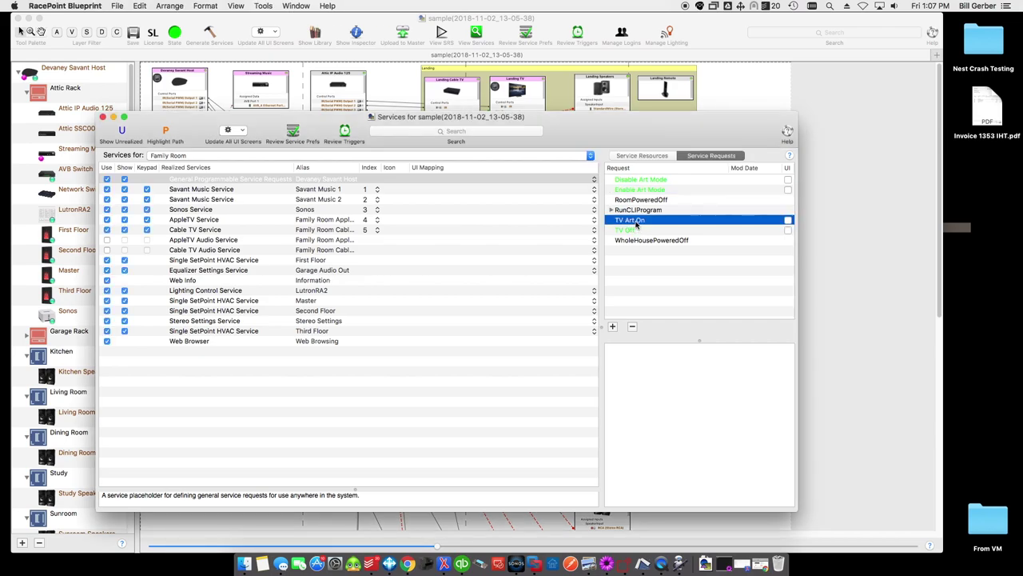
{"action": "double_click", "coordinate": [636, 225]}
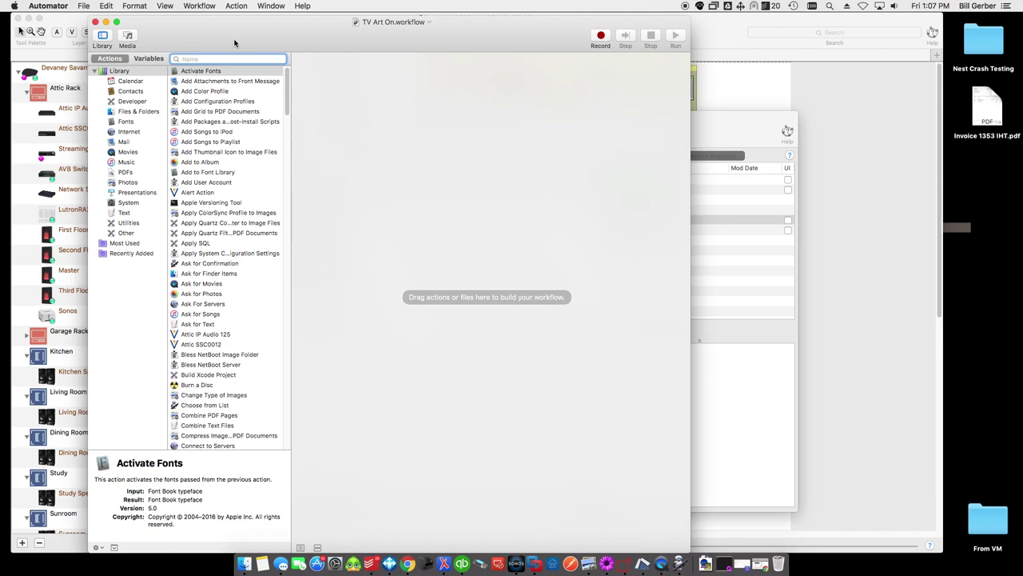
{"action": "type", "text": "t"}
{"action": "key", "text": "BackSpace"}
{"action": "type", "text": "family"}
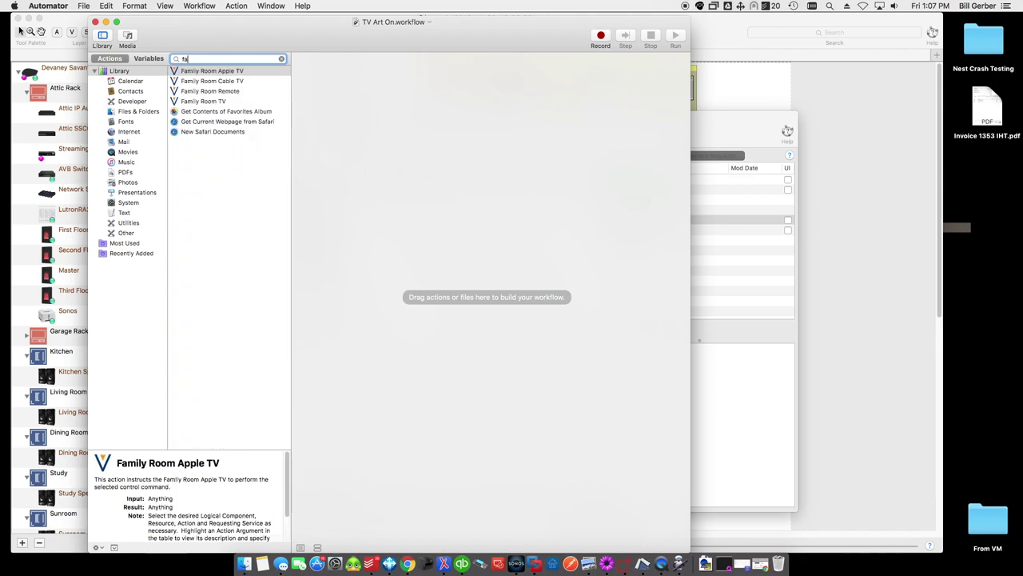
{"action": "double_click", "coordinate": [229, 102]}
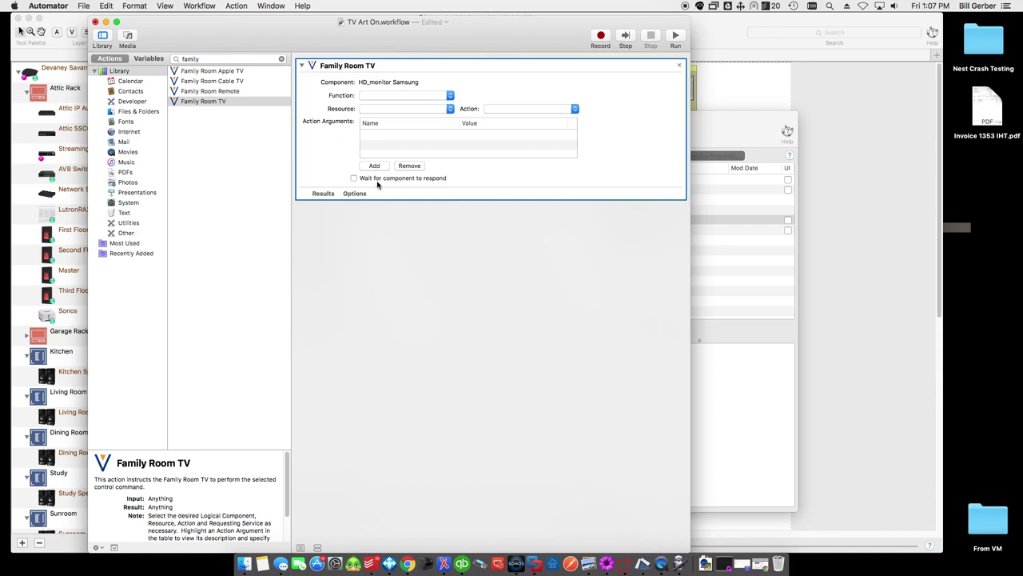
{"action": "double_click", "coordinate": [198, 101]}
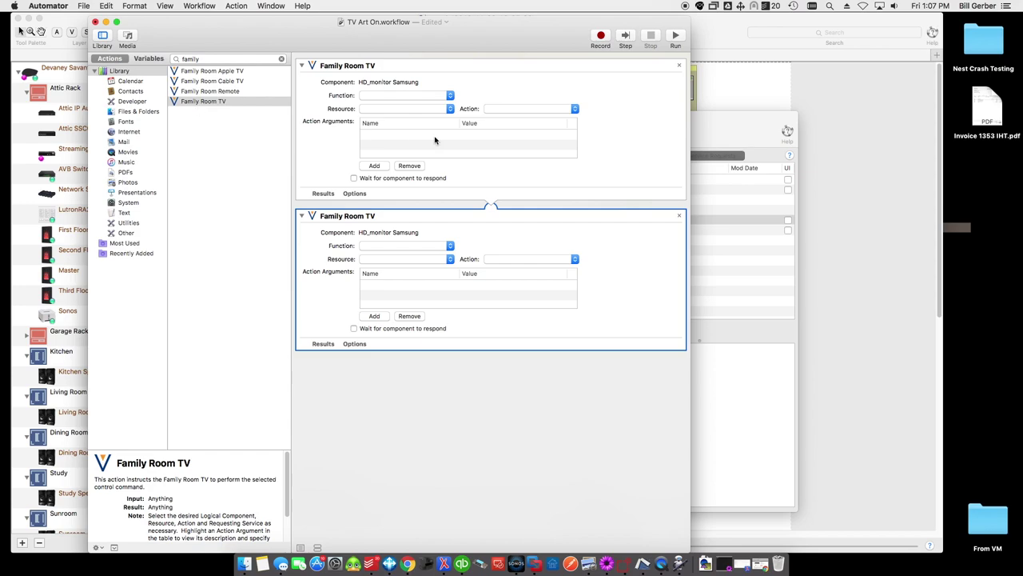
Configure the first Family Room TV action with function HD_monitor, resource Universal and action PowerOn
{"action": "left_click", "coordinate": [445, 97]}
{"action": "left_click", "coordinate": [442, 100]}
{"action": "left_click", "coordinate": [436, 111]}
{"action": "left_click", "coordinate": [424, 145]}
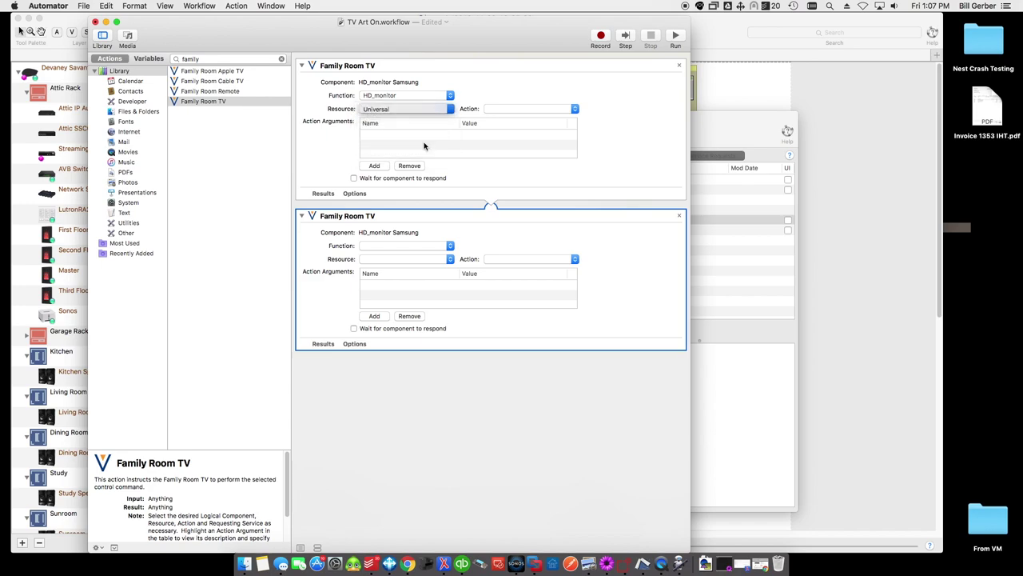
{"action": "left_click", "coordinate": [525, 108]}
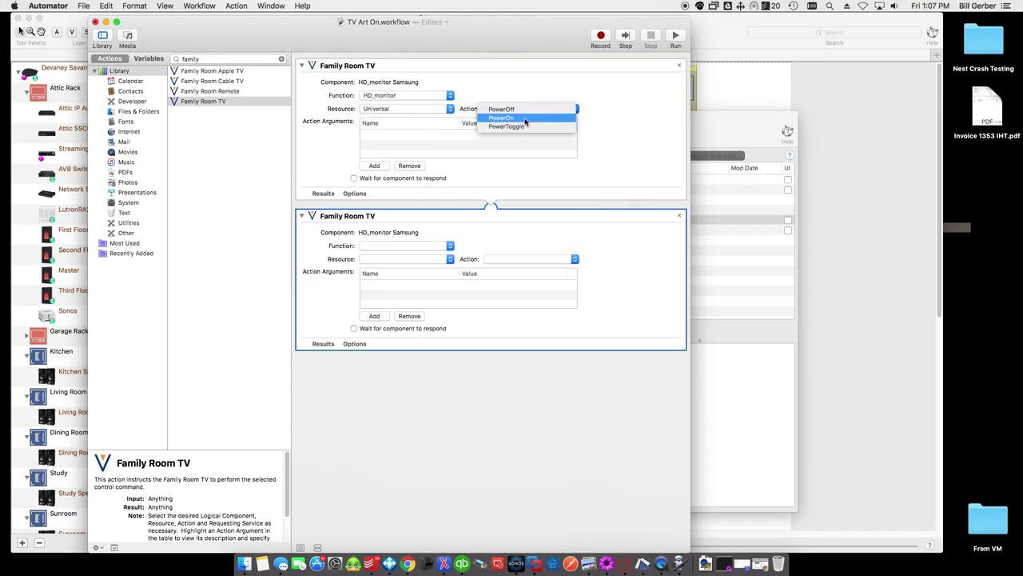
{"action": "left_click", "coordinate": [524, 118]}
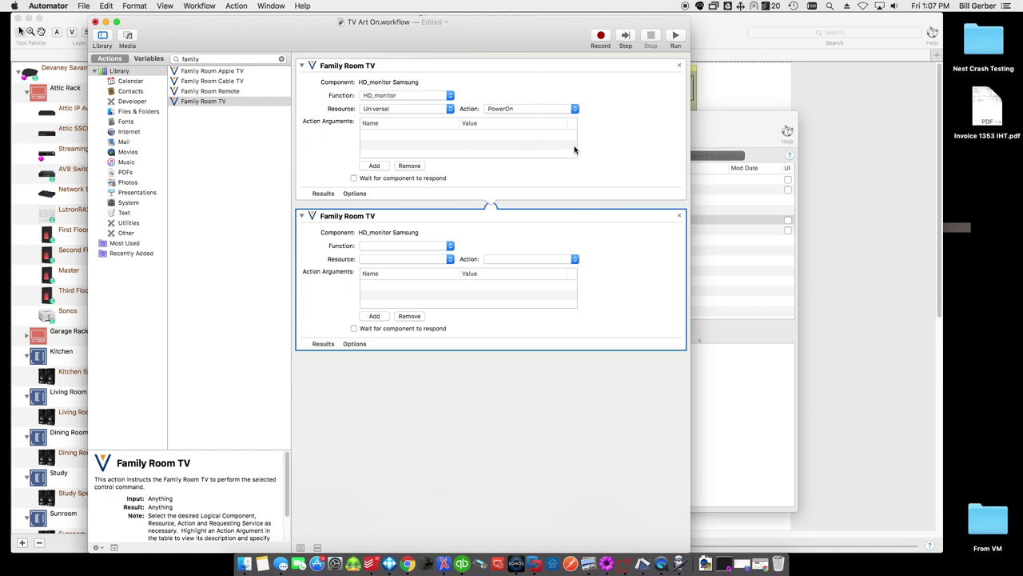
Configure the second Family Room TV action with function HD_monitor, resource Custom and action ArtModeOn, and save and close the TV Art On workflow
{"action": "left_click", "coordinate": [430, 246]}
{"action": "left_click", "coordinate": [430, 247]}
{"action": "left_click", "coordinate": [422, 262]}
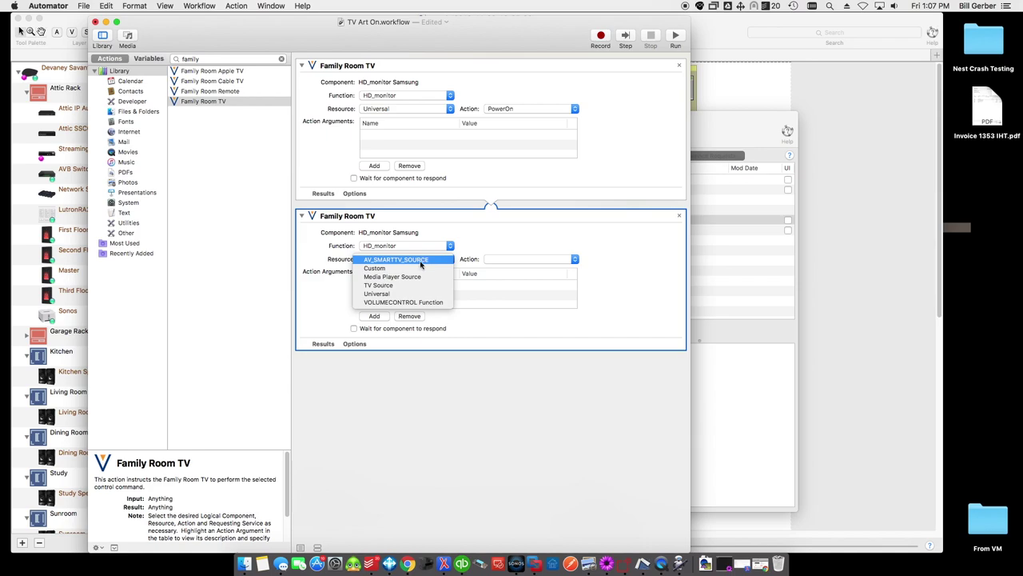
{"action": "left_click", "coordinate": [417, 271]}
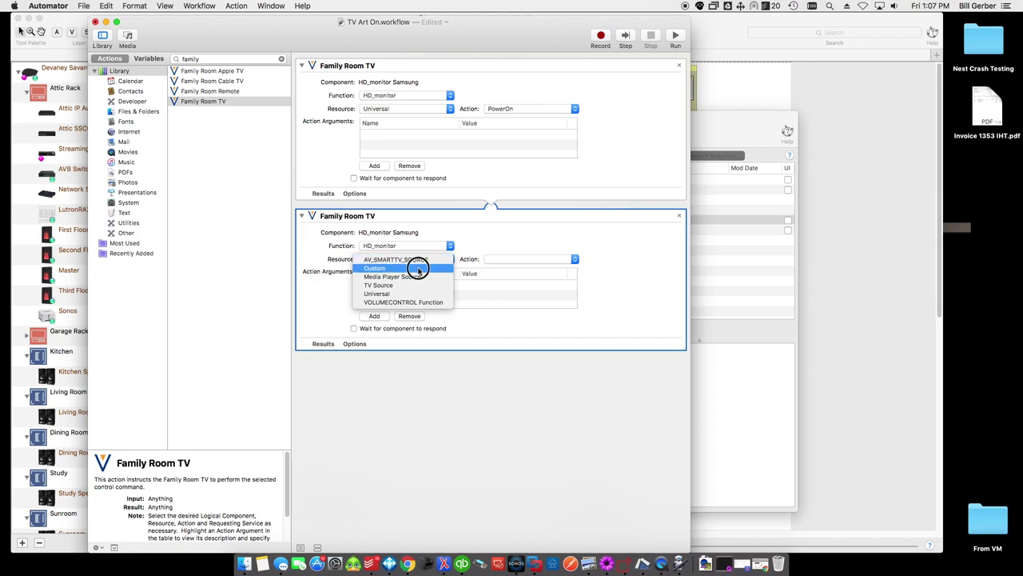
{"action": "left_click", "coordinate": [532, 259]}
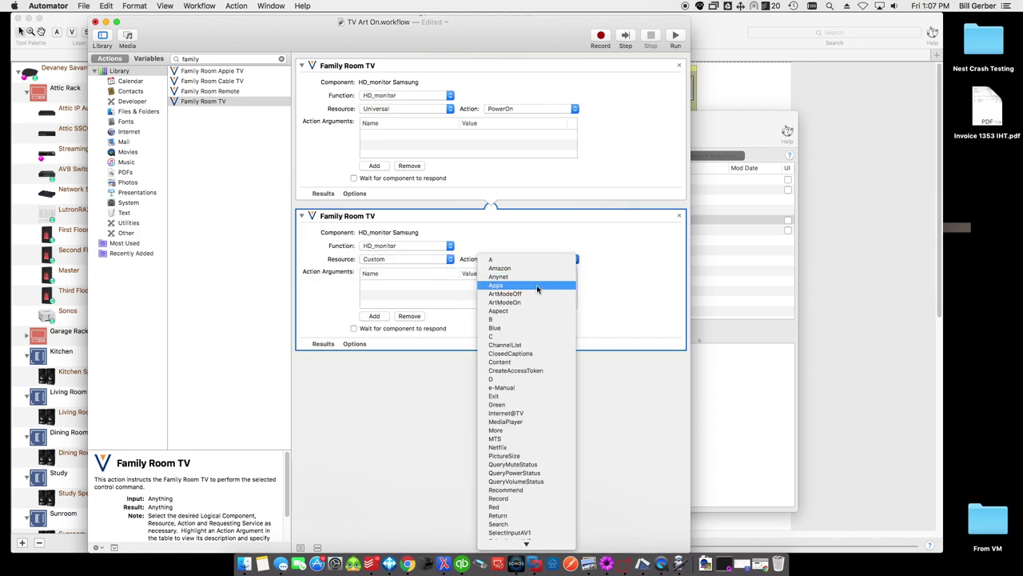
{"action": "scroll", "coordinate": [516, 303], "scroll_direction": "down", "scroll_amount": 1}
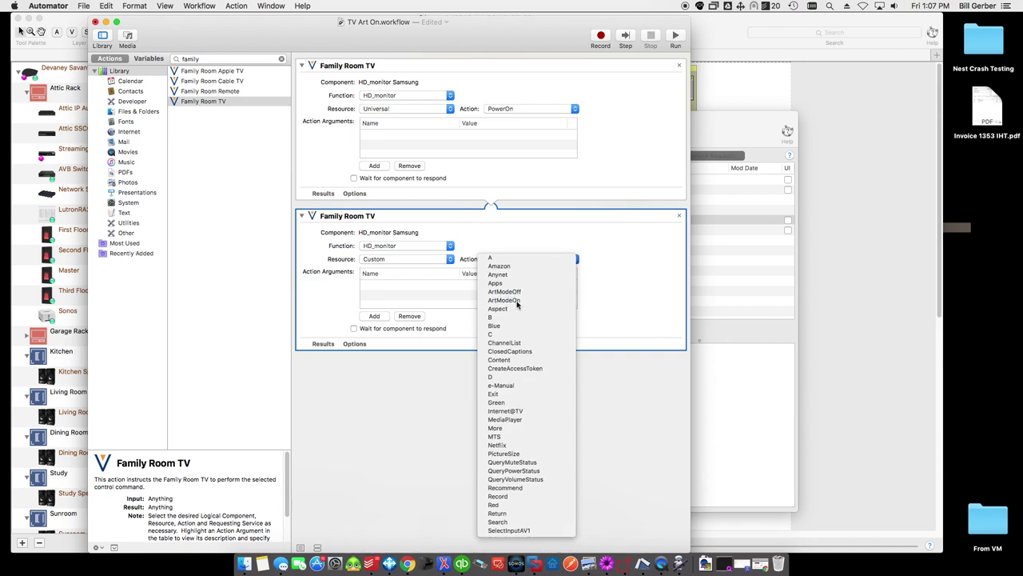
{"action": "left_click", "coordinate": [516, 301]}
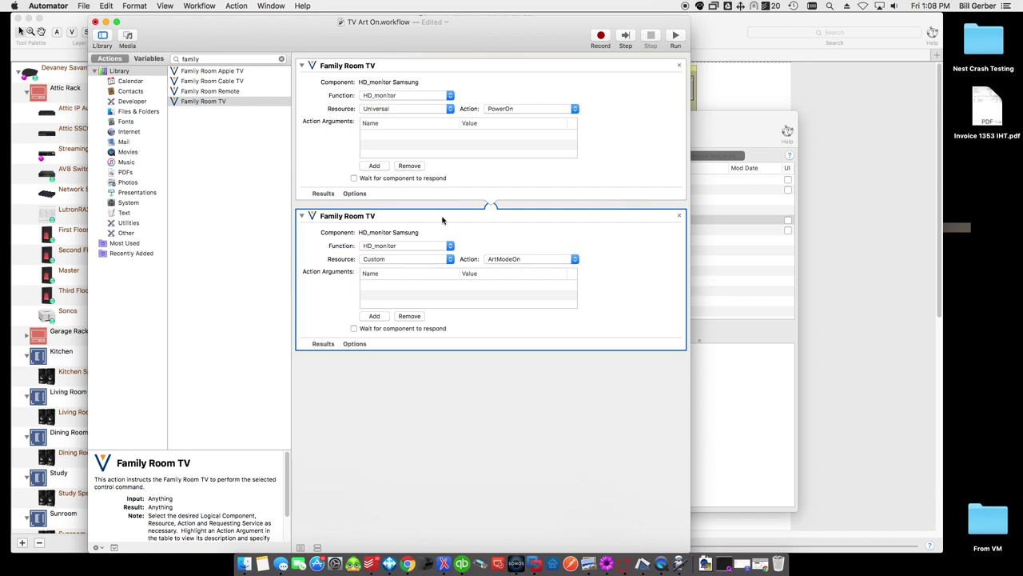
{"action": "key", "text": "super+s"}
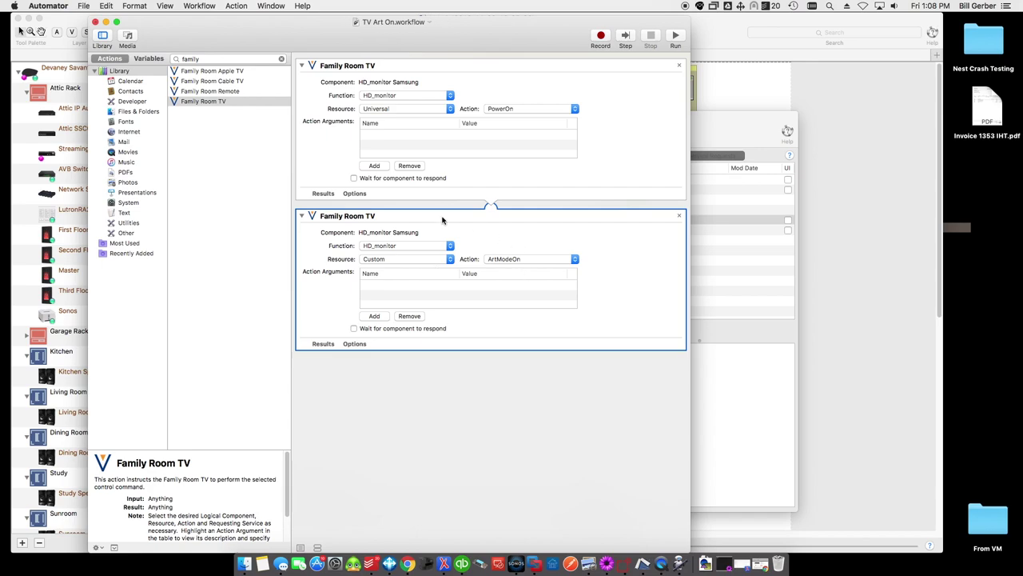
{"action": "left_click", "coordinate": [95, 22]}
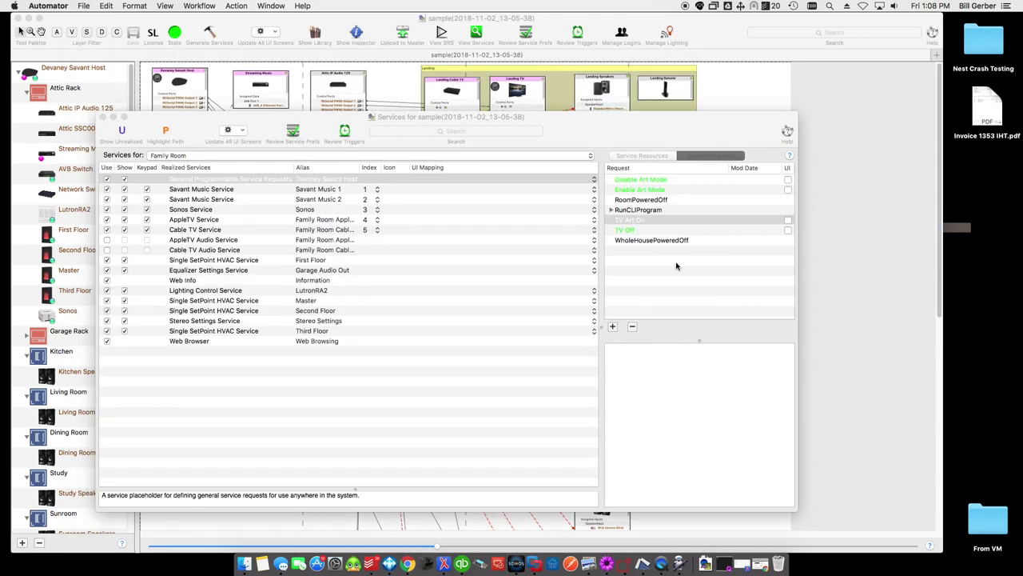
Open the TV Off request workflow, search the actions for "famil" and add a Family Room TV action
{"action": "left_click", "coordinate": [627, 230]}
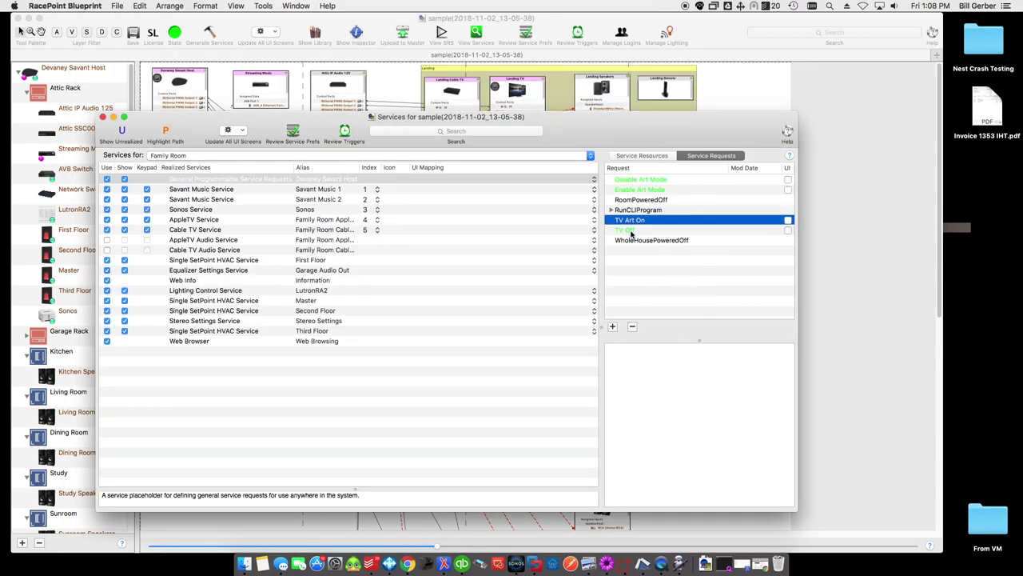
{"action": "left_click", "coordinate": [630, 232]}
{"action": "double_click", "coordinate": [630, 231]}
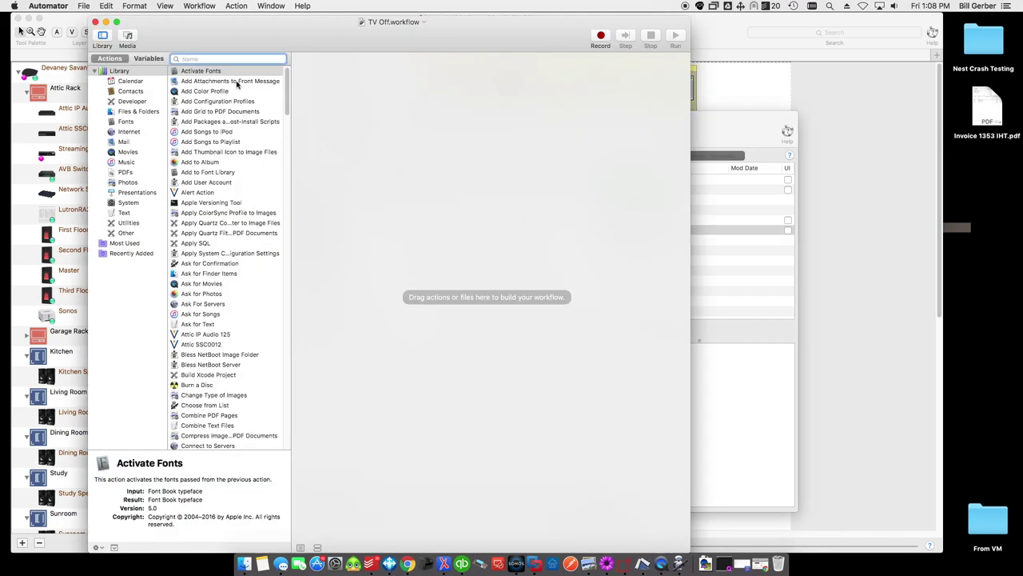
{"action": "type", "text": "famil"}
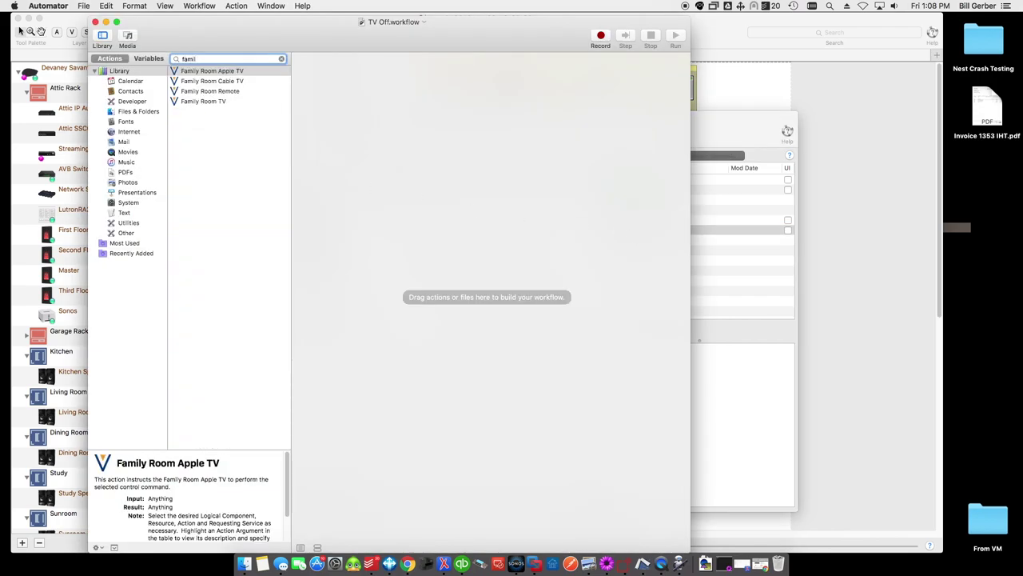
{"action": "double_click", "coordinate": [209, 101]}
Configure the TV Off workflow's Family Room TV action with function HD_monitor, resource Universal and action PowerOff
{"action": "left_click", "coordinate": [422, 96]}
{"action": "left_click", "coordinate": [422, 96]}
{"action": "left_click", "coordinate": [421, 109]}
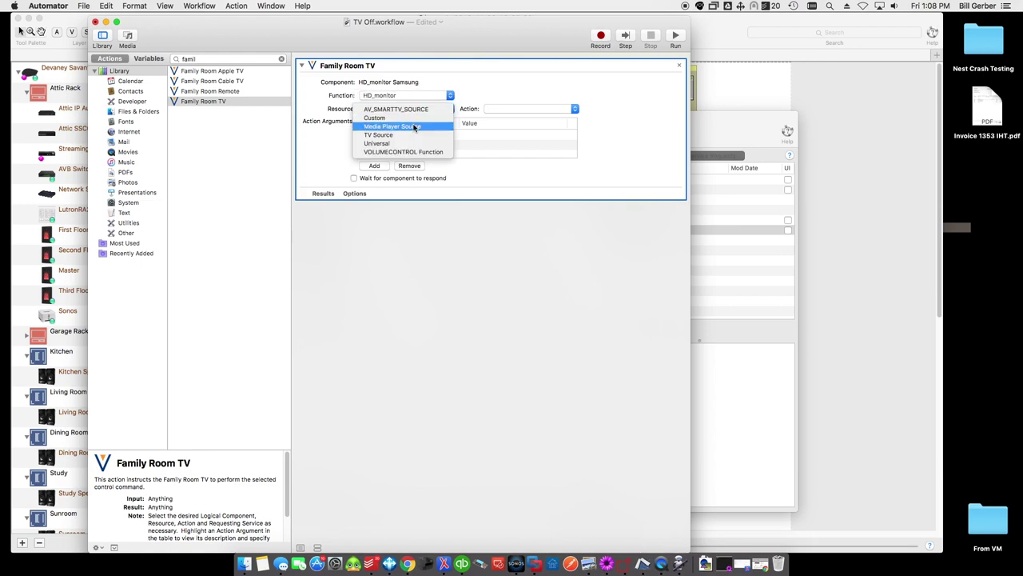
{"action": "left_click", "coordinate": [391, 143]}
{"action": "left_click", "coordinate": [532, 109]}
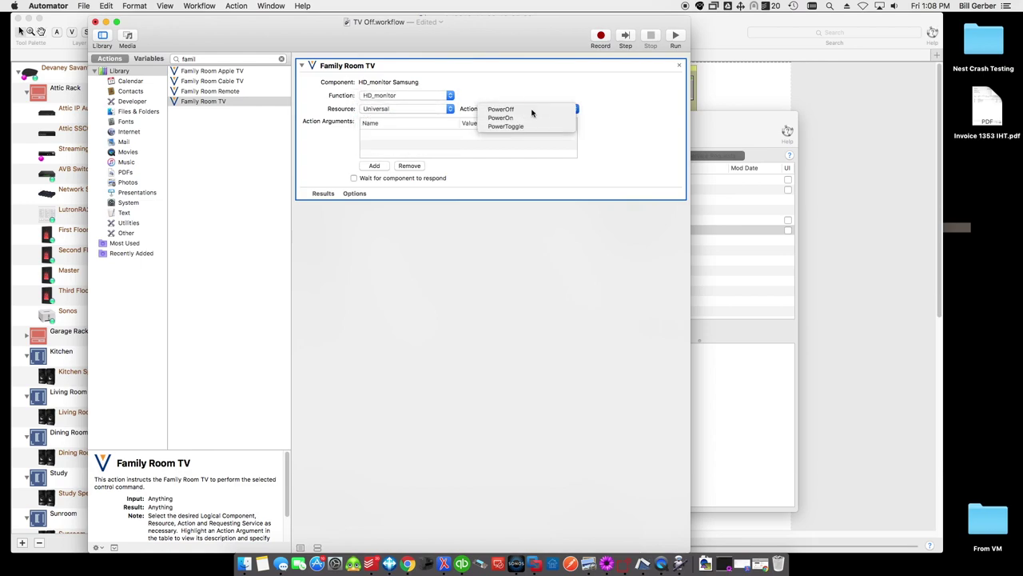
{"action": "left_click", "coordinate": [531, 110]}
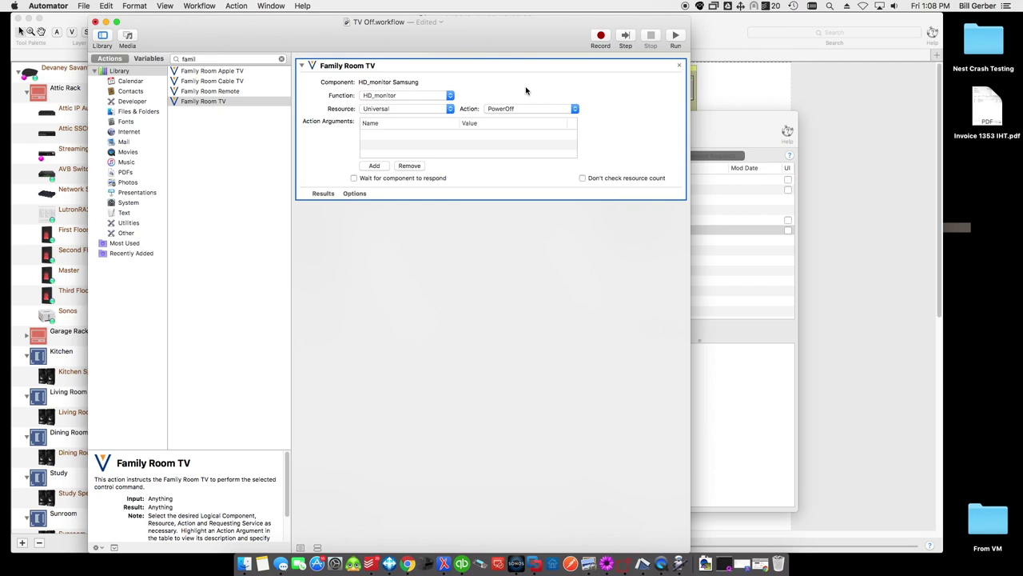
Save and close the TV Off workflow and return to the Family Room services
{"action": "key", "text": "super+s"}
{"action": "left_click", "coordinate": [95, 21]}
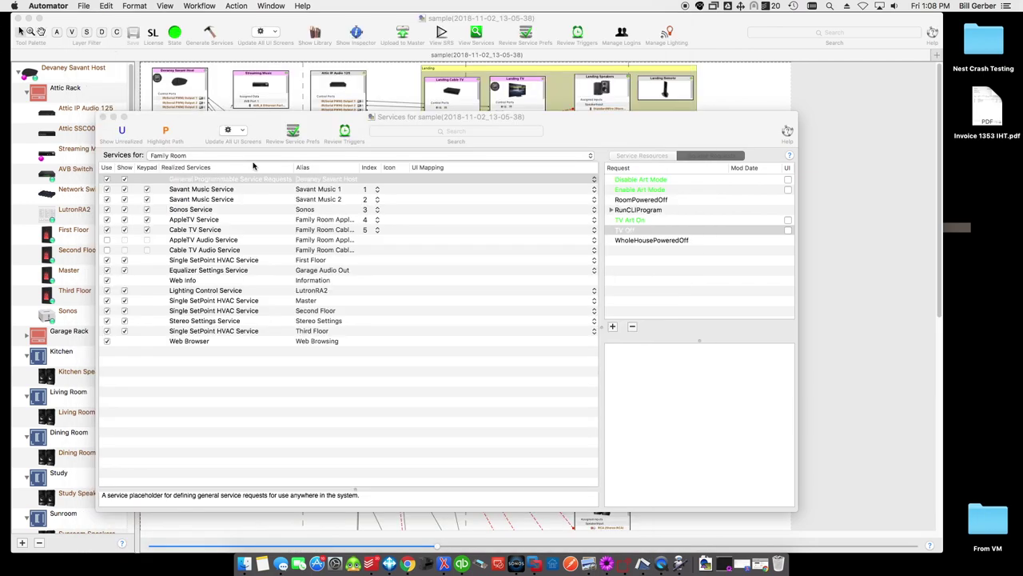
{"action": "left_click", "coordinate": [192, 224]}
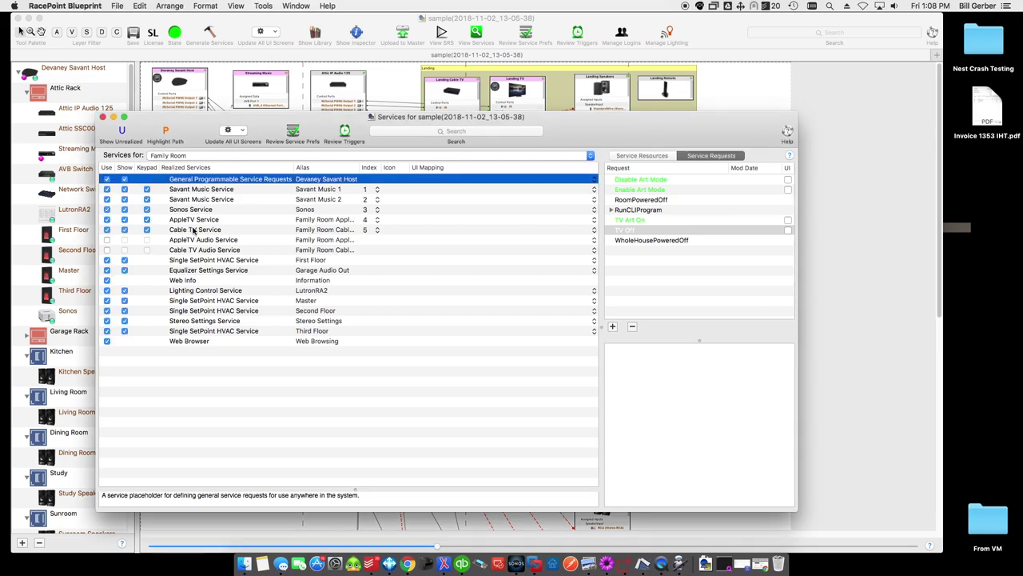
Review the service requests of the Family Room Cable TV Service and the General Programmable Service Requests, and close the services window
{"action": "left_click", "coordinate": [194, 229]}
{"action": "scroll", "coordinate": [687, 258], "scroll_direction": "down", "scroll_amount": 10}
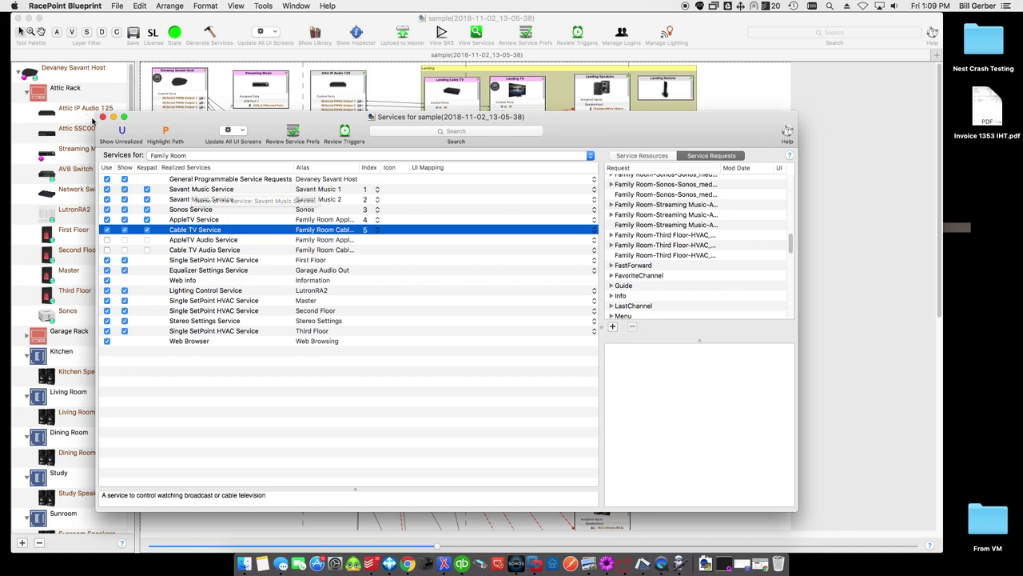
{"action": "left_click", "coordinate": [207, 179]}
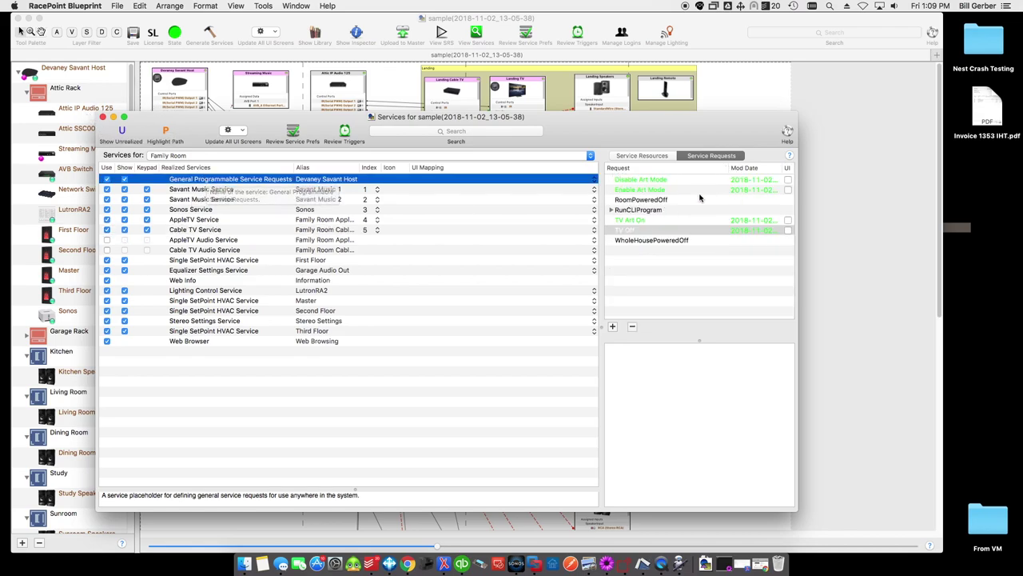
{"action": "left_click", "coordinate": [102, 117]}
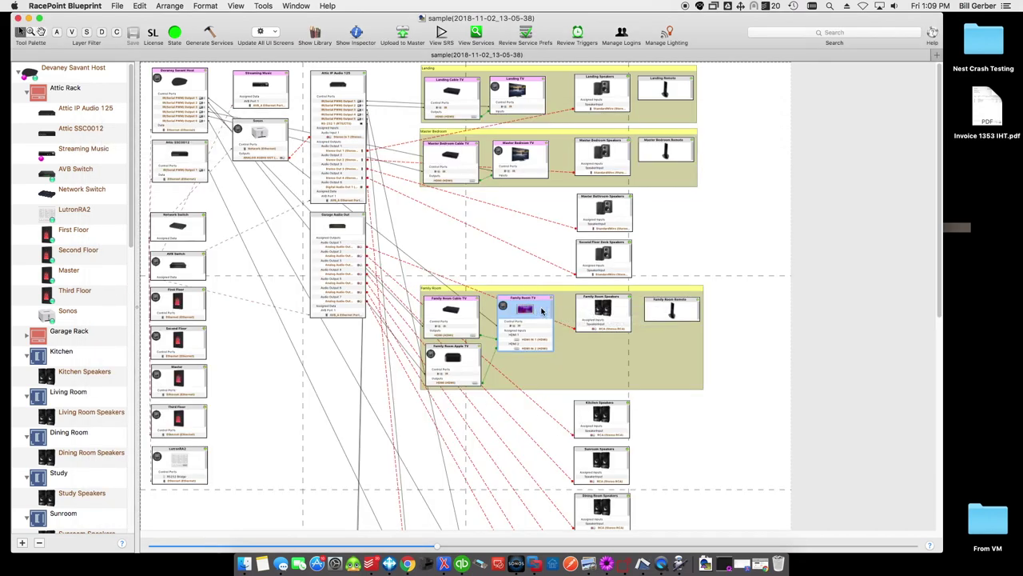
Enable Never Power Off in the Family Room TV's component control settings and generate the services
{"action": "left_click", "coordinate": [356, 33]}
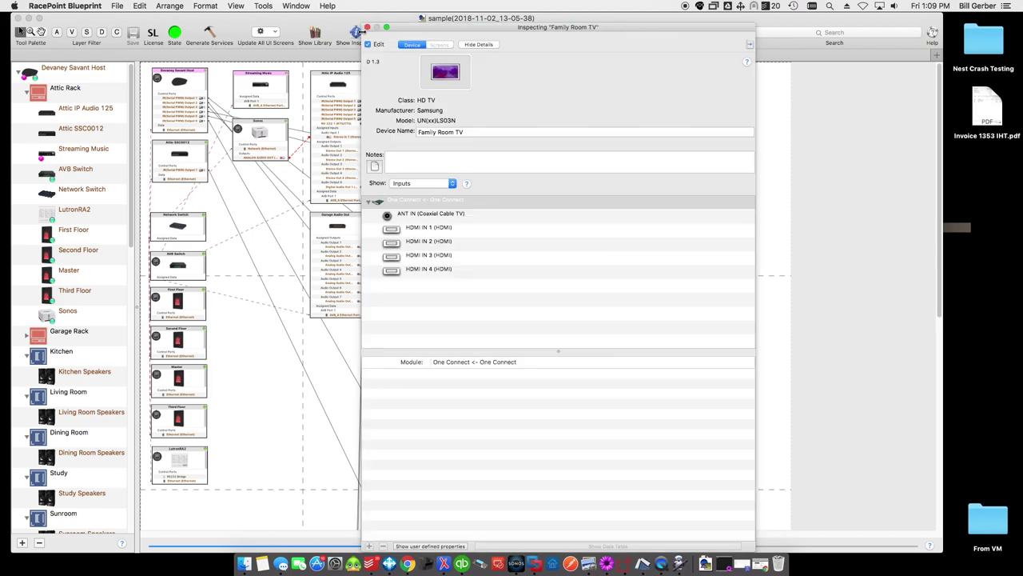
{"action": "left_click", "coordinate": [449, 183]}
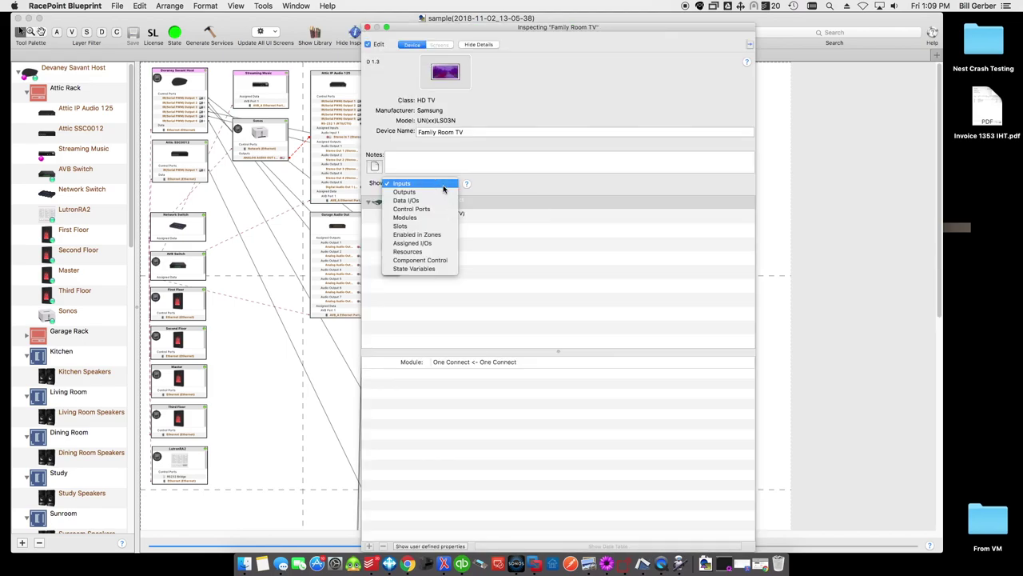
{"action": "left_click", "coordinate": [438, 261]}
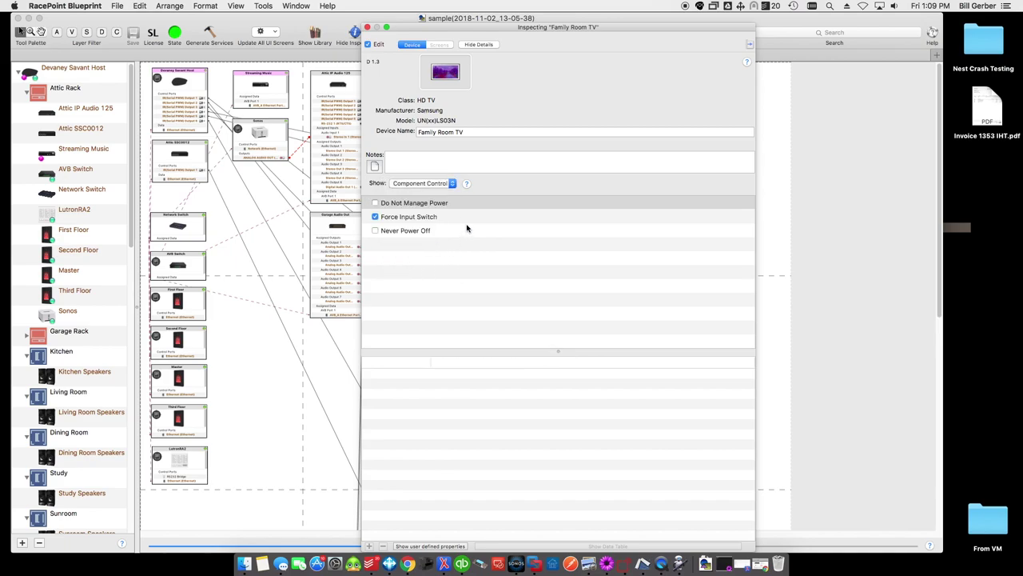
{"action": "left_click", "coordinate": [385, 233]}
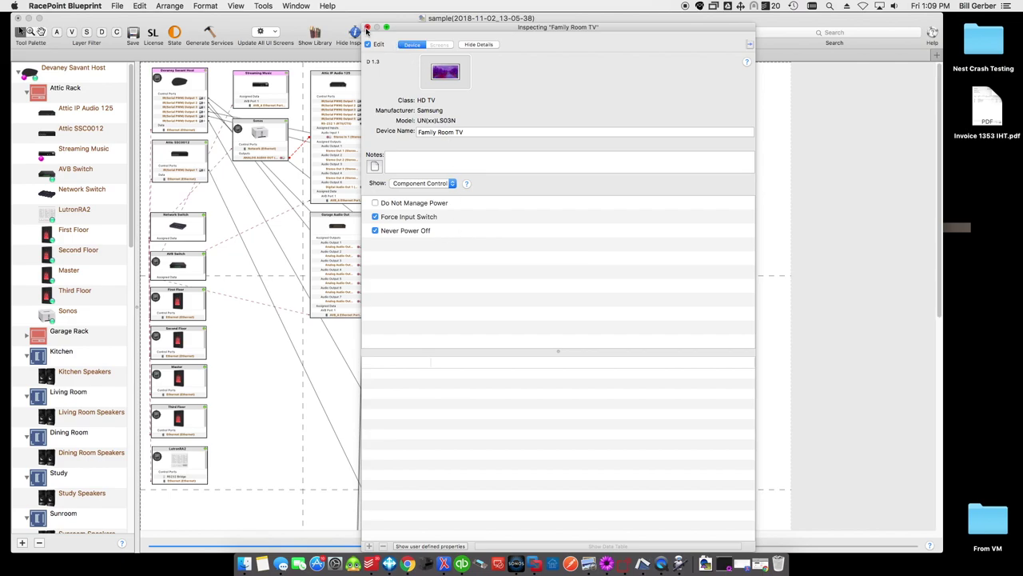
{"action": "left_click", "coordinate": [367, 28]}
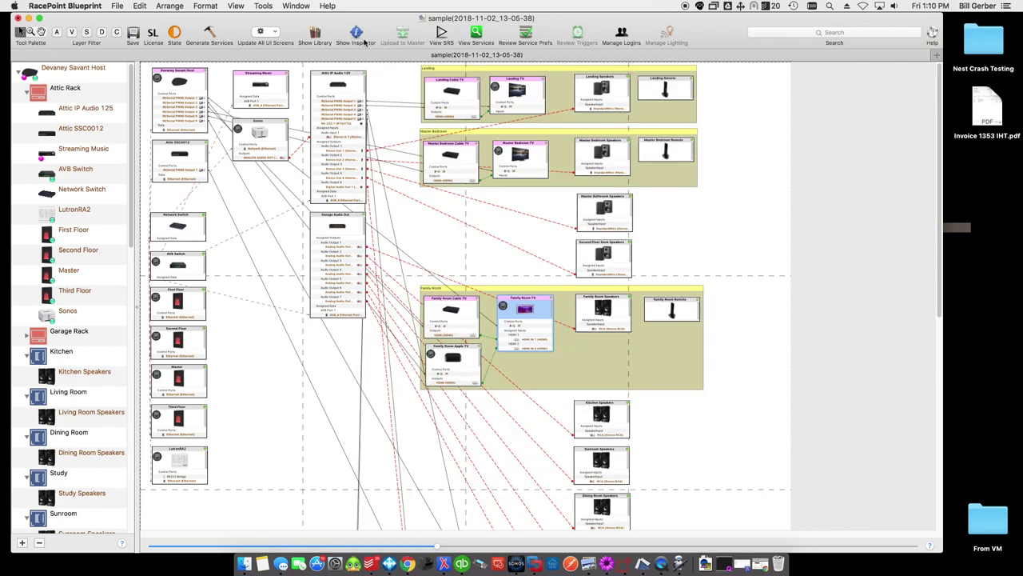
{"action": "left_click", "coordinate": [211, 35]}
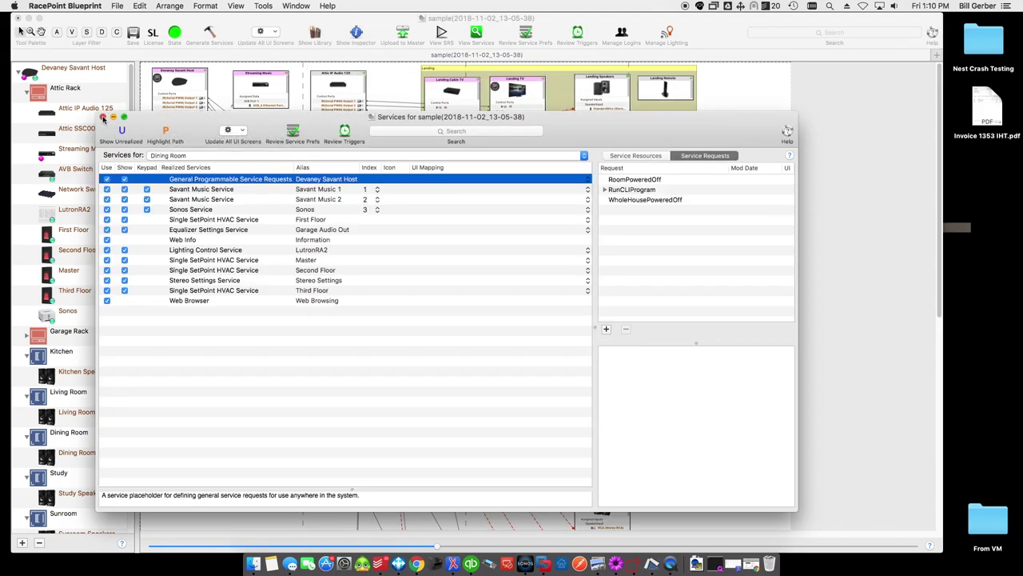
Examine the PowerOff request workflow of the Family Room Cable TV Service and close it
{"action": "left_click", "coordinate": [189, 155]}
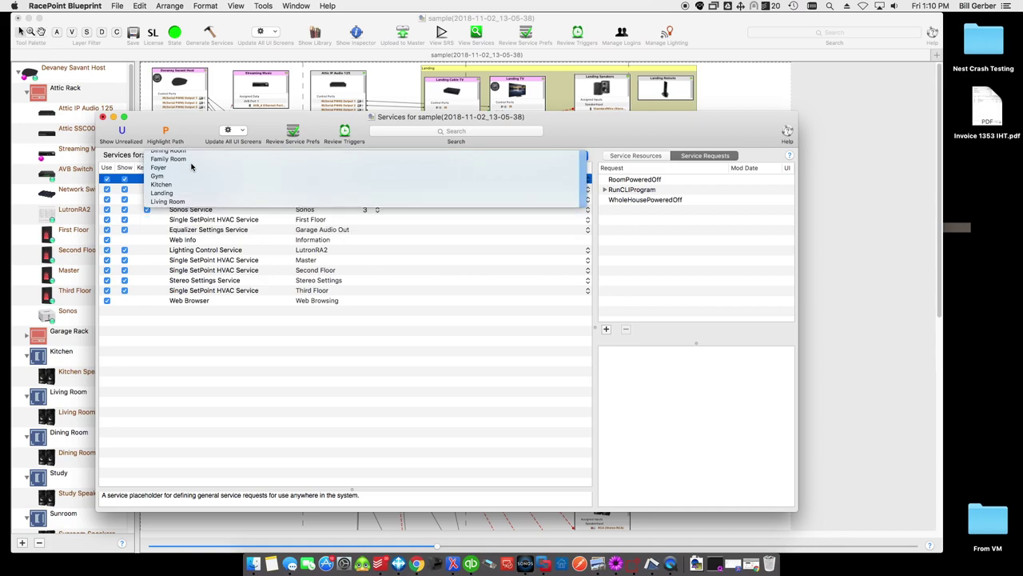
{"action": "left_click", "coordinate": [195, 165]}
{"action": "left_click", "coordinate": [201, 230]}
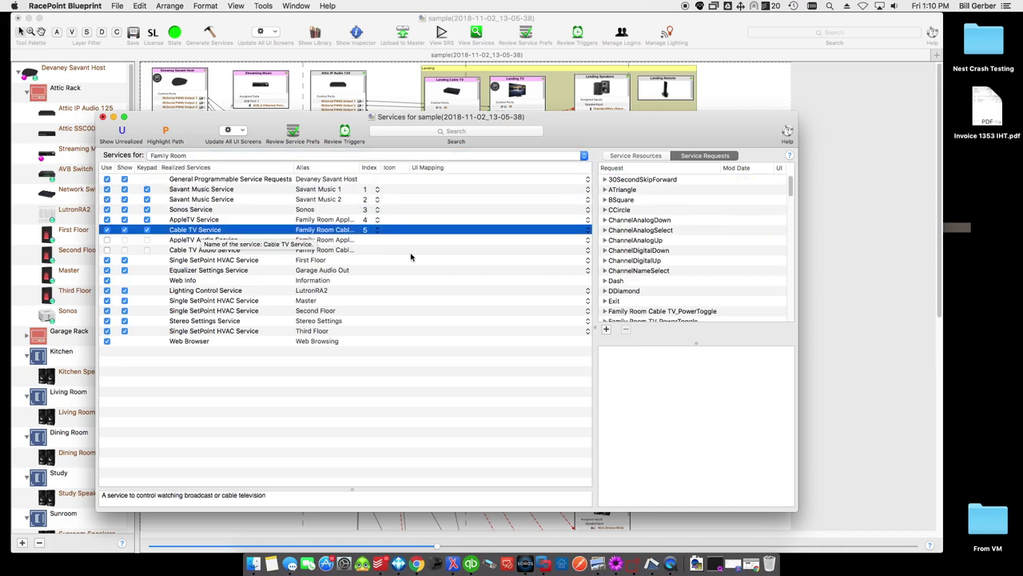
{"action": "scroll", "coordinate": [668, 255], "scroll_direction": "down", "scroll_amount": 5}
{"action": "scroll", "coordinate": [668, 256], "scroll_direction": "down", "scroll_amount": 15}
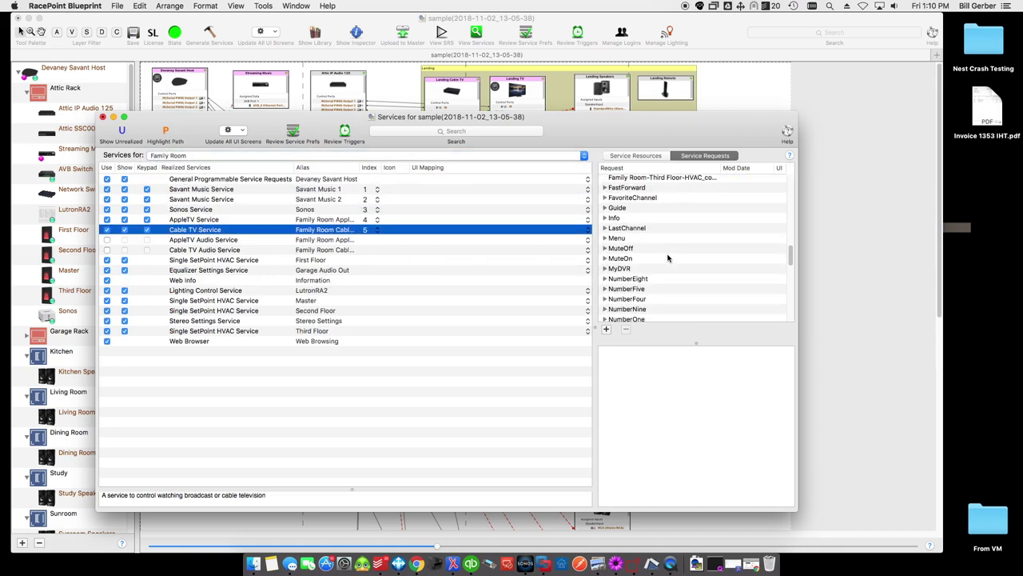
{"action": "scroll", "coordinate": [669, 256], "scroll_direction": "down", "scroll_amount": 3}
{"action": "left_click", "coordinate": [631, 203]}
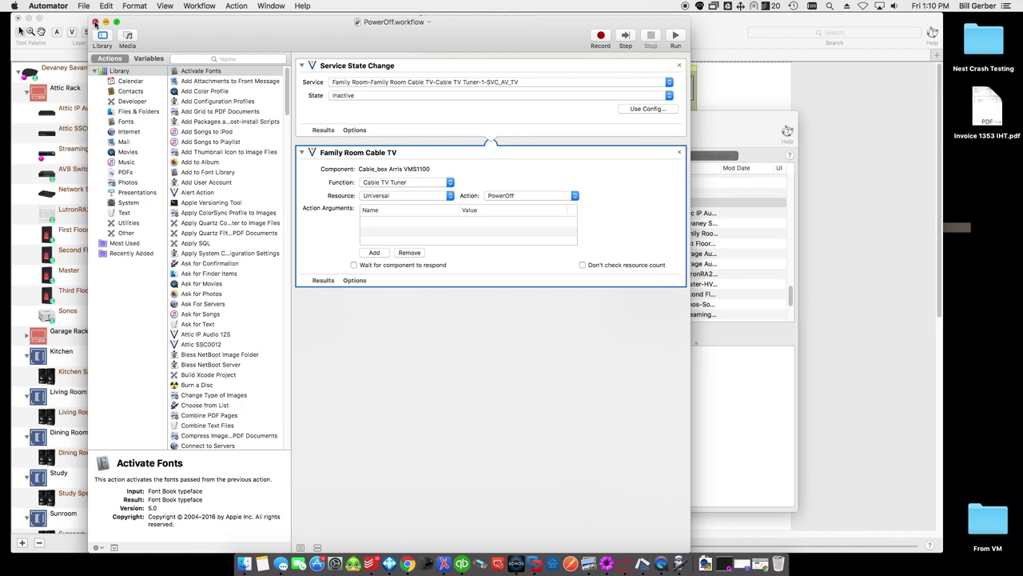
{"action": "left_click", "coordinate": [94, 21]}
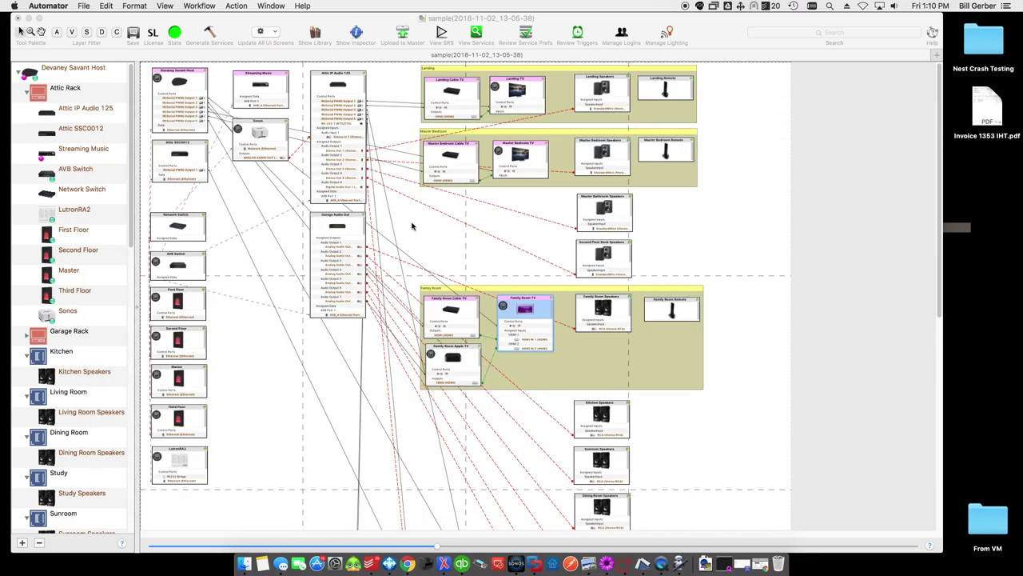
Create a trigger named Family Art TV On in the Default group and enlarge the rules area
{"action": "left_click", "coordinate": [578, 35]}
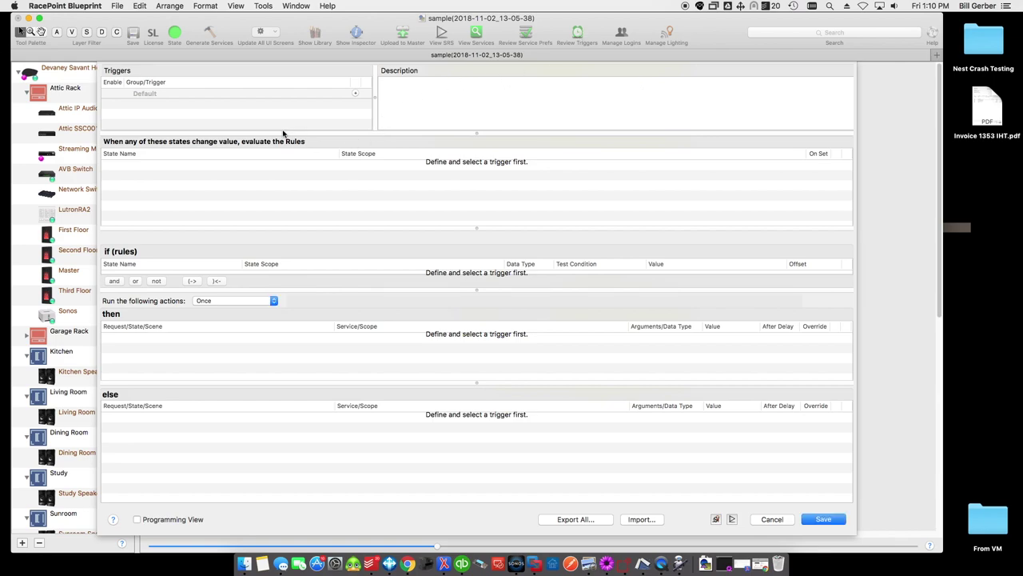
{"action": "left_click", "coordinate": [356, 96]}
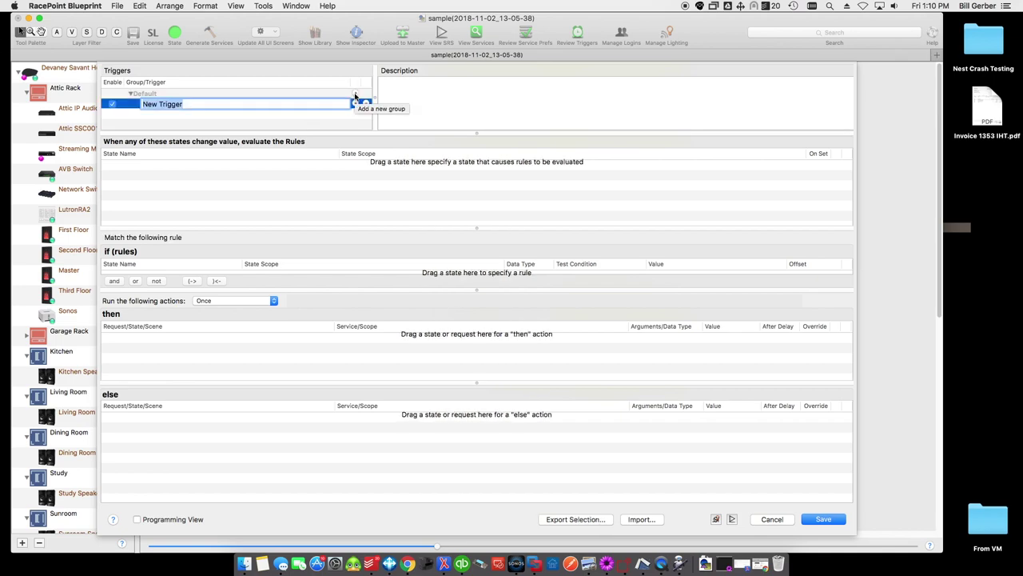
{"action": "type", "text": "Family Art TV On"}
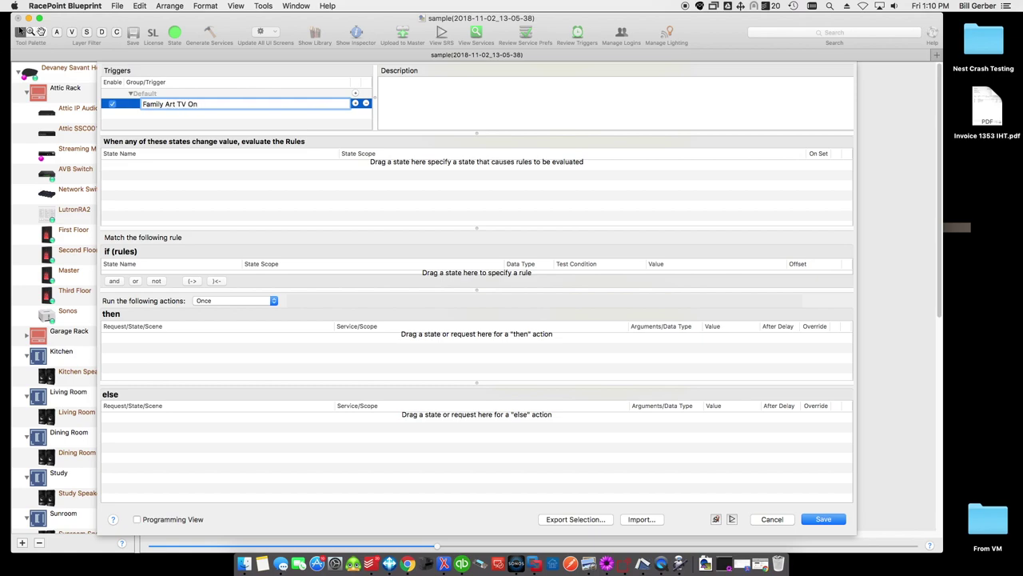
{"action": "key", "text": "Return"}
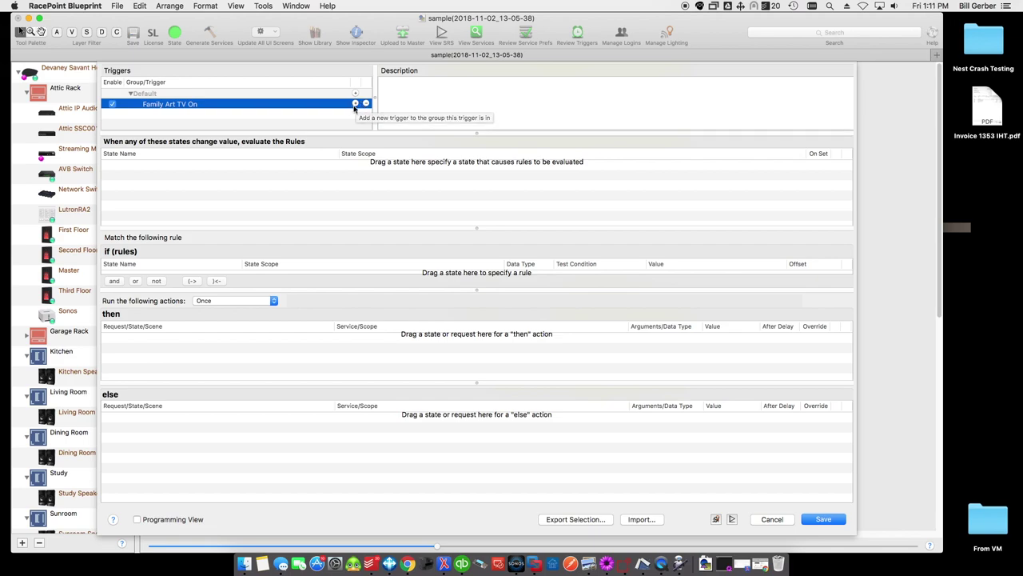
{"action": "left_click_drag", "start_coordinate": [348, 228], "coordinate": [347, 206]}
{"action": "left_click_drag", "start_coordinate": [343, 289], "coordinate": [342, 297]}
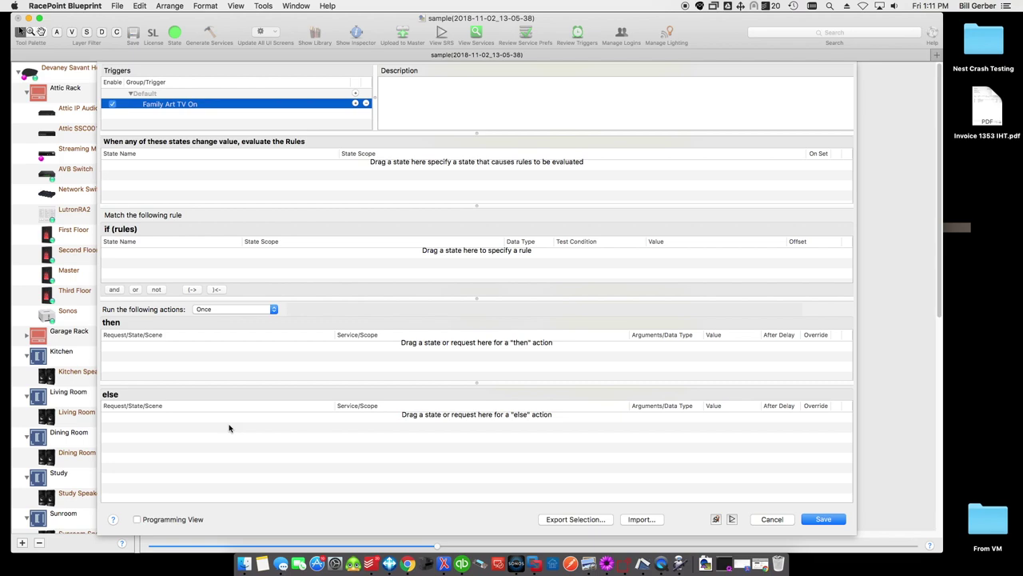
Add a second trigger named Family TV Off to the Default group
{"action": "left_click", "coordinate": [356, 104]}
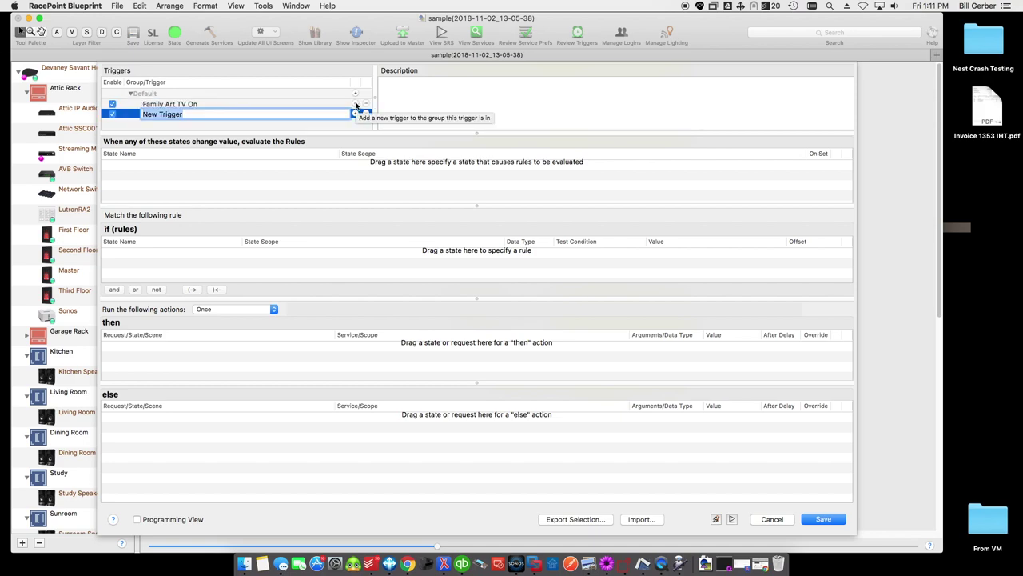
{"action": "type", "text": "Family"}
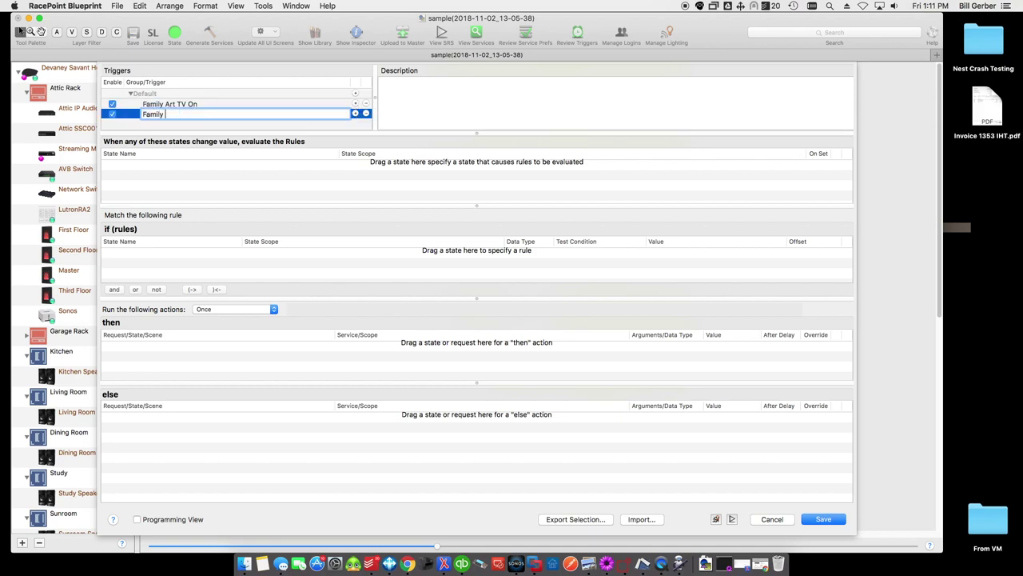
{"action": "key", "text": "BackSpace"}
{"action": "type", "text": "V Off"}
{"action": "key", "text": "Return"}
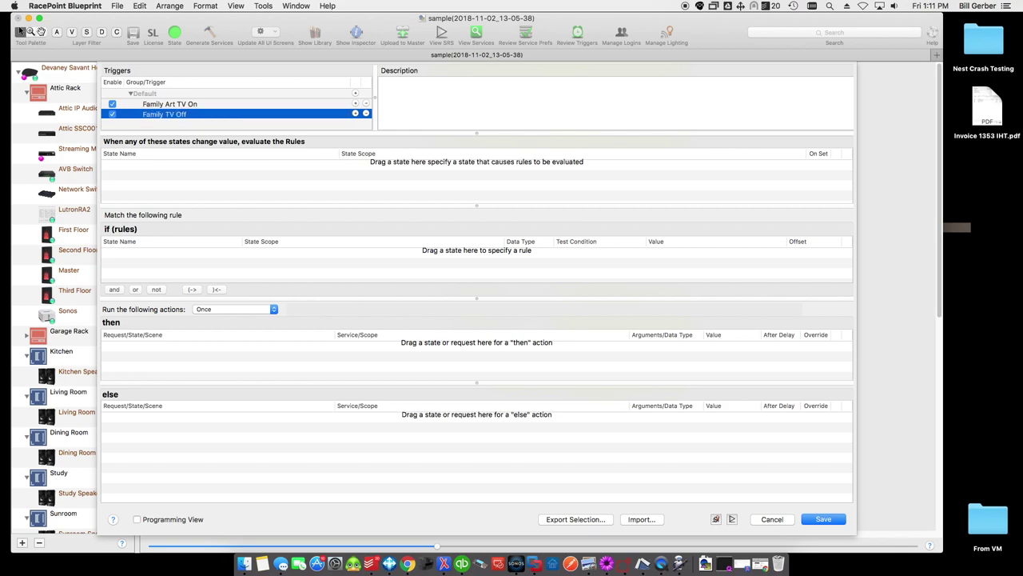
Add the Family Room zone's ZoneHasVideo state as a rule of the Family Art TV On trigger, with the condition is false
{"action": "left_click", "coordinate": [303, 104]}
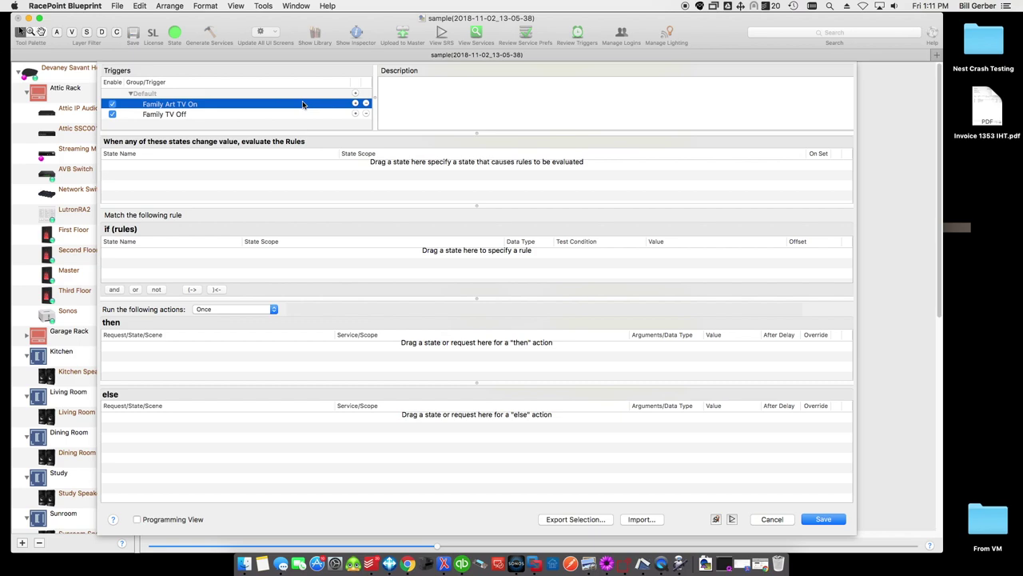
{"action": "left_click", "coordinate": [732, 520]}
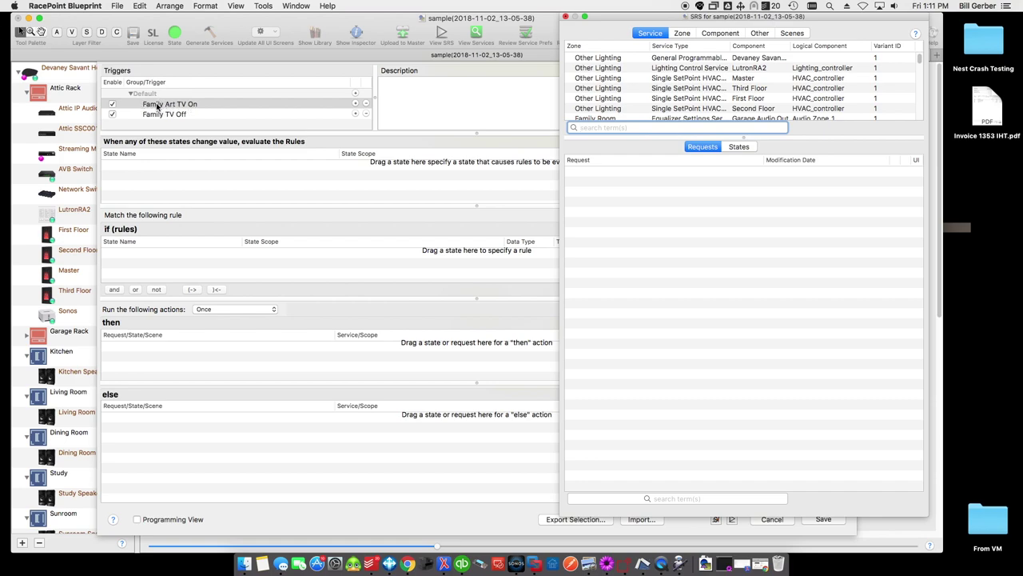
{"action": "left_click", "coordinate": [683, 34]}
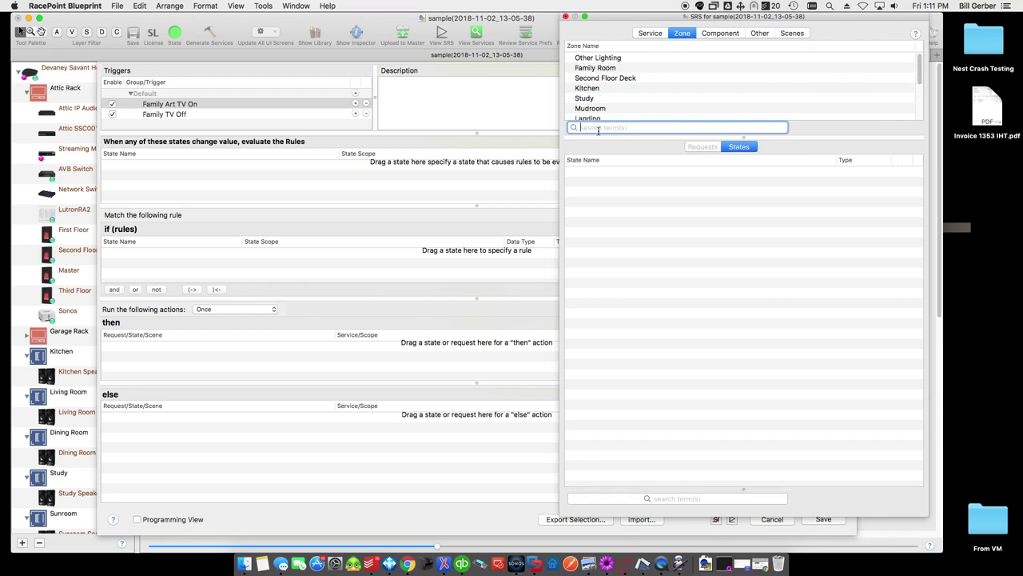
{"action": "type", "text": "famil"}
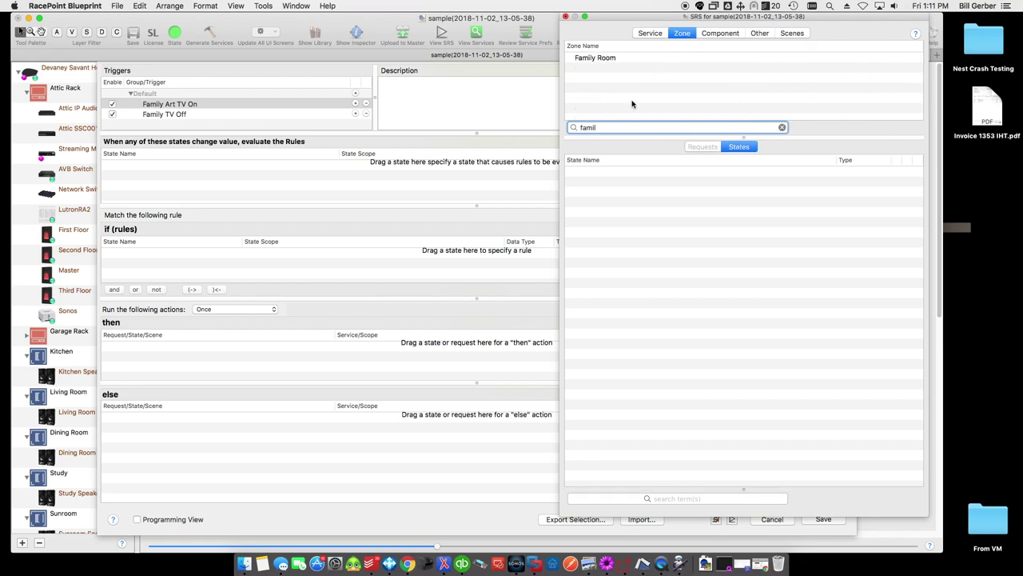
{"action": "left_click", "coordinate": [609, 60]}
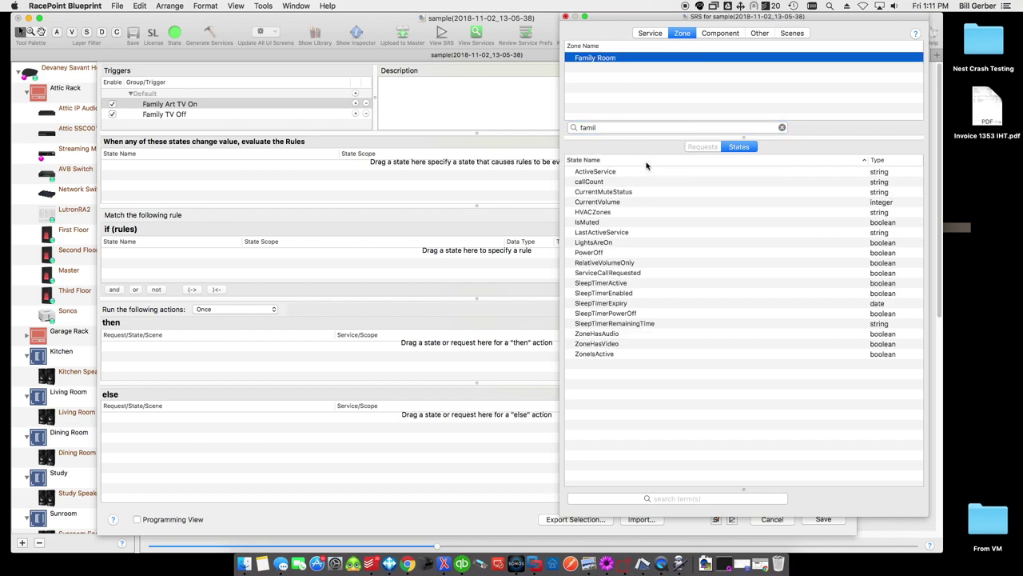
{"action": "left_click", "coordinate": [597, 344]}
{"action": "left_click_drag", "start_coordinate": [598, 344], "coordinate": [399, 256]}
{"action": "left_click_drag", "start_coordinate": [621, 17], "coordinate": [730, 17]}
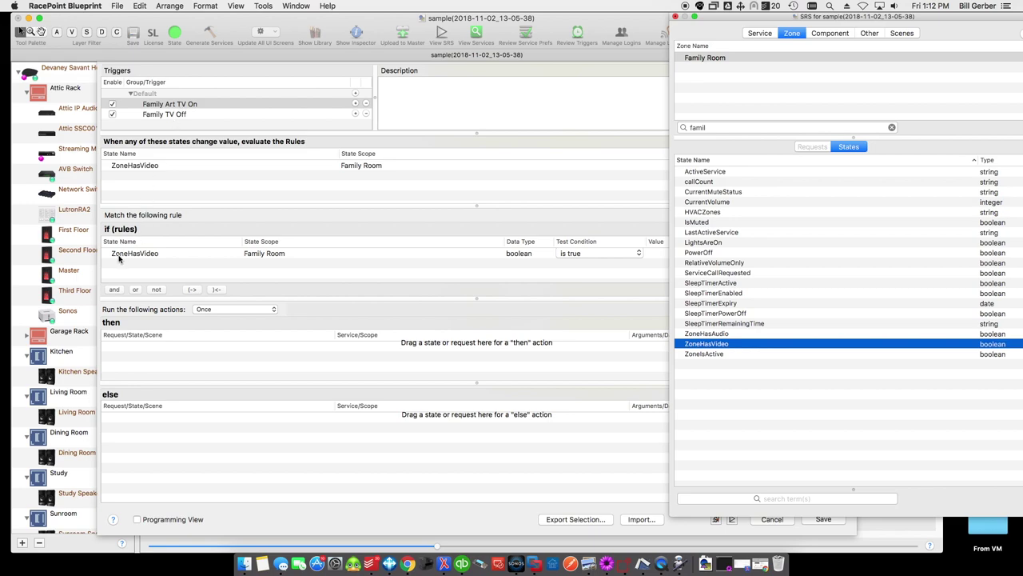
{"action": "left_click", "coordinate": [577, 254]}
{"action": "left_click", "coordinate": [585, 264]}
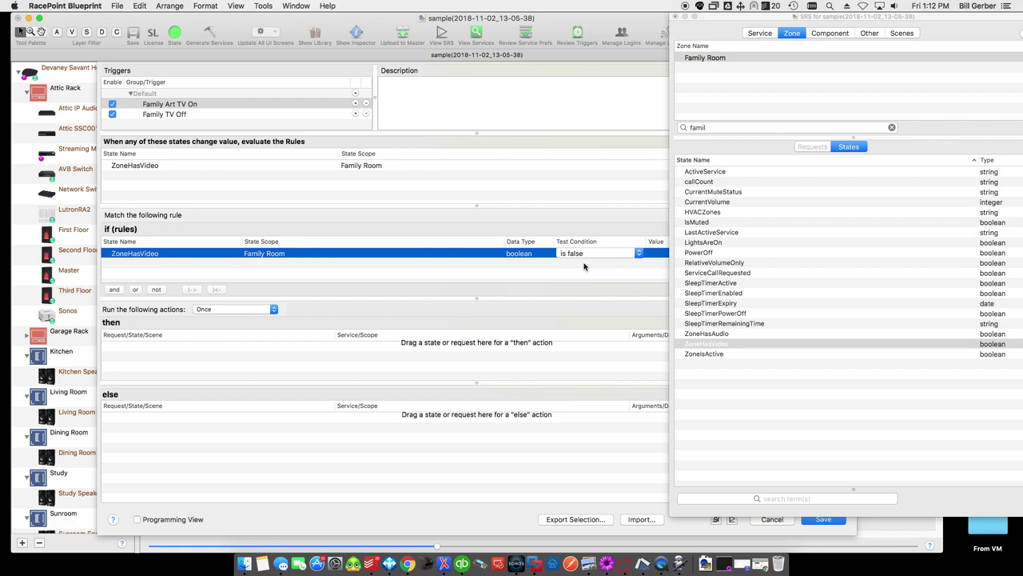
Add the user-defined ArtModeEnabled state as a second rule of the Family Art TV On trigger, with the condition is true
{"action": "left_click", "coordinate": [869, 34]}
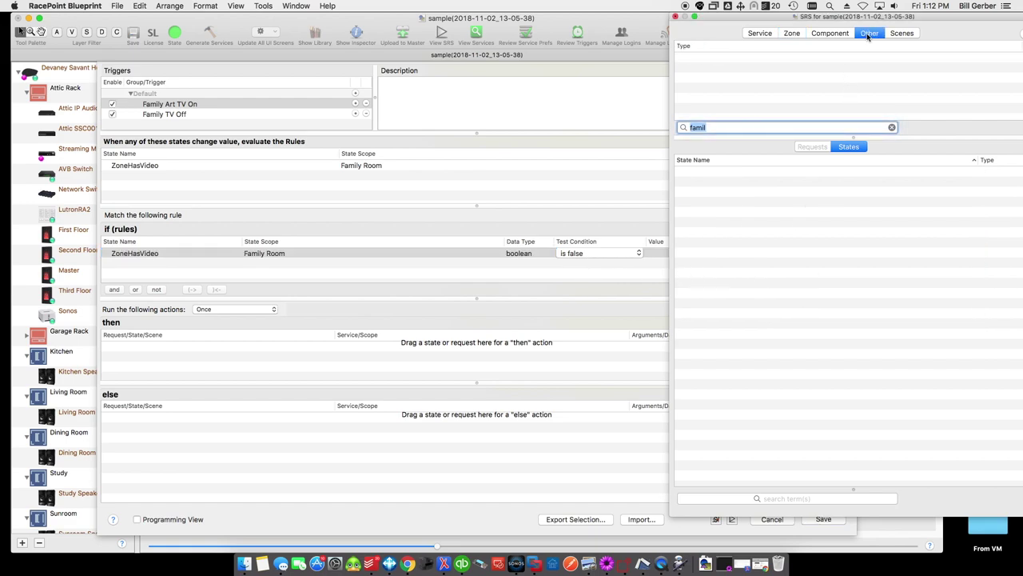
{"action": "left_click", "coordinate": [892, 128]}
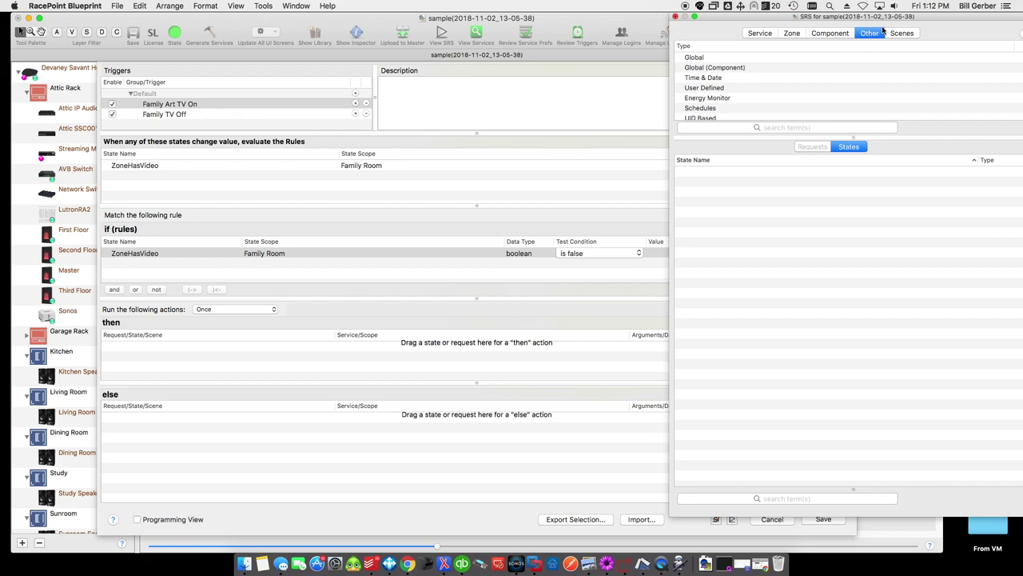
{"action": "left_click", "coordinate": [704, 88]}
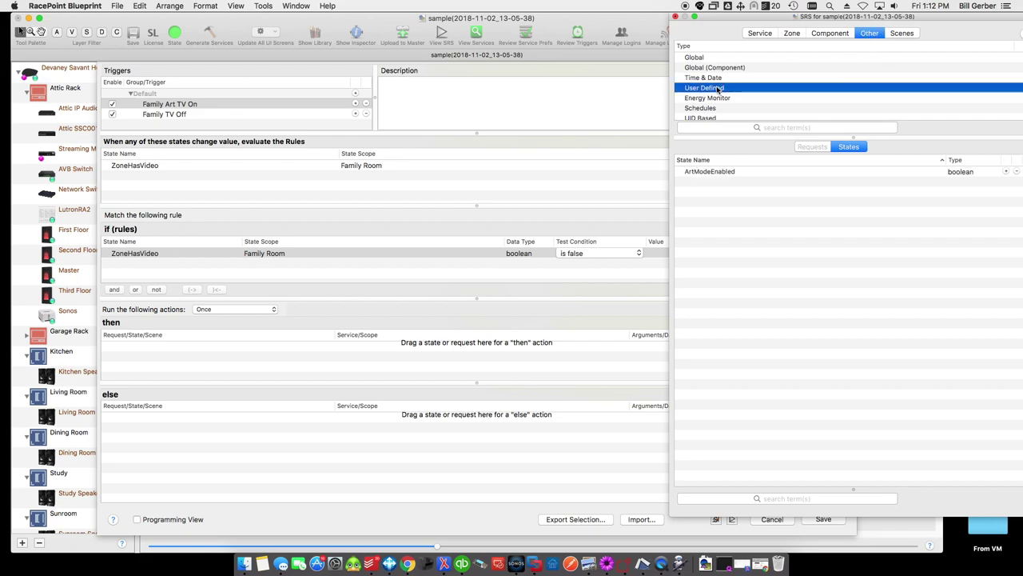
{"action": "left_click", "coordinate": [709, 172]}
{"action": "left_click_drag", "start_coordinate": [712, 172], "coordinate": [279, 276]}
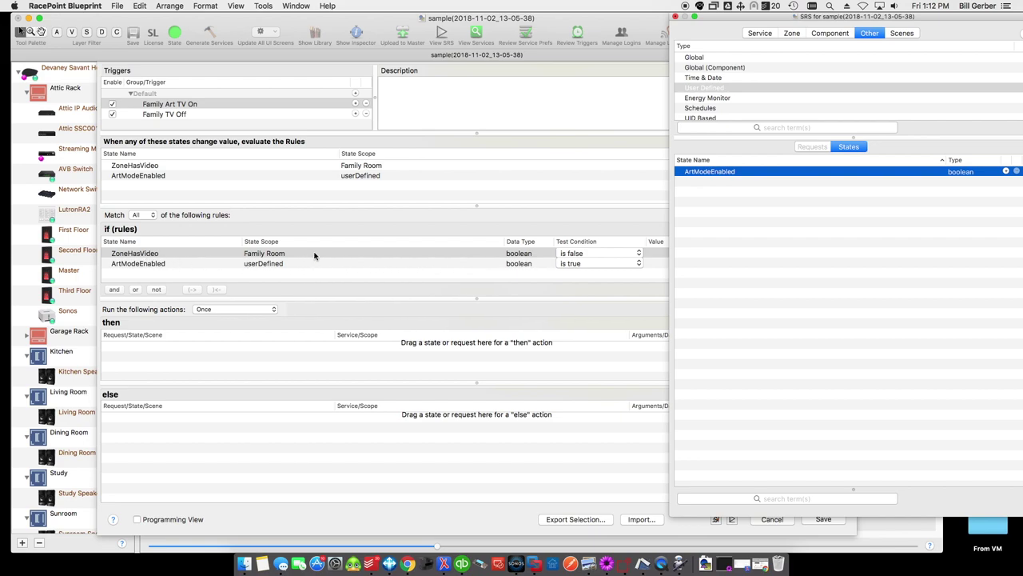
Add the Family Room General Programmable service's TV Art On request as the "then" action of the Family Art TV On trigger
{"action": "left_click", "coordinate": [205, 267]}
{"action": "left_click", "coordinate": [205, 264]}
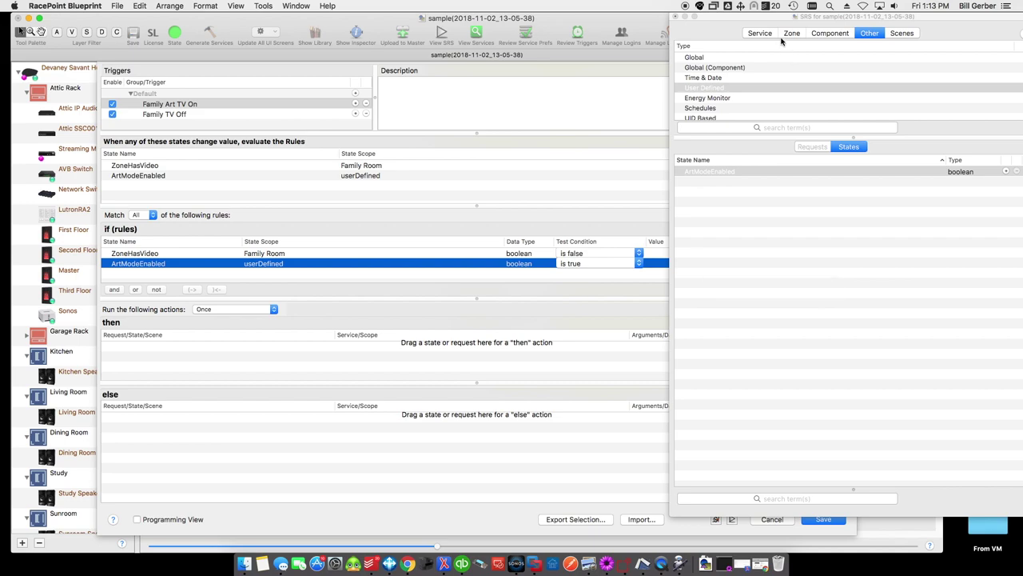
{"action": "left_click", "coordinate": [760, 33]}
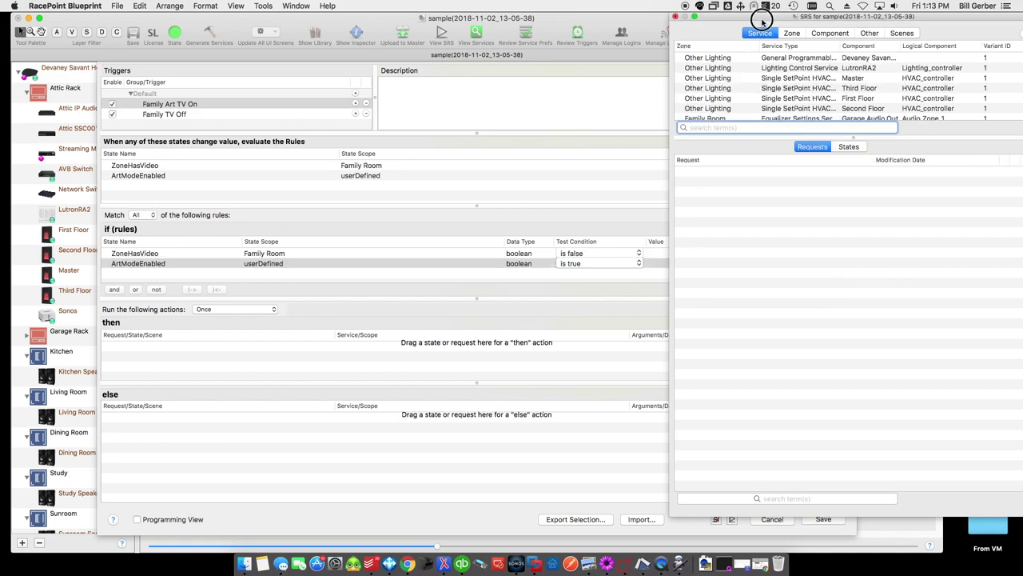
{"action": "left_click_drag", "start_coordinate": [765, 18], "coordinate": [745, 19]}
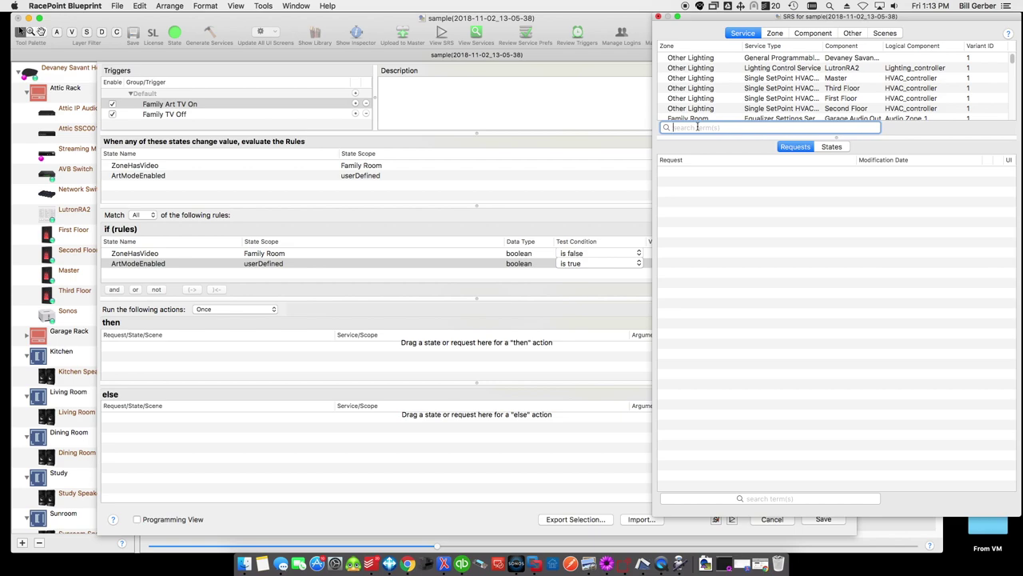
{"action": "type", "text": "fami"}
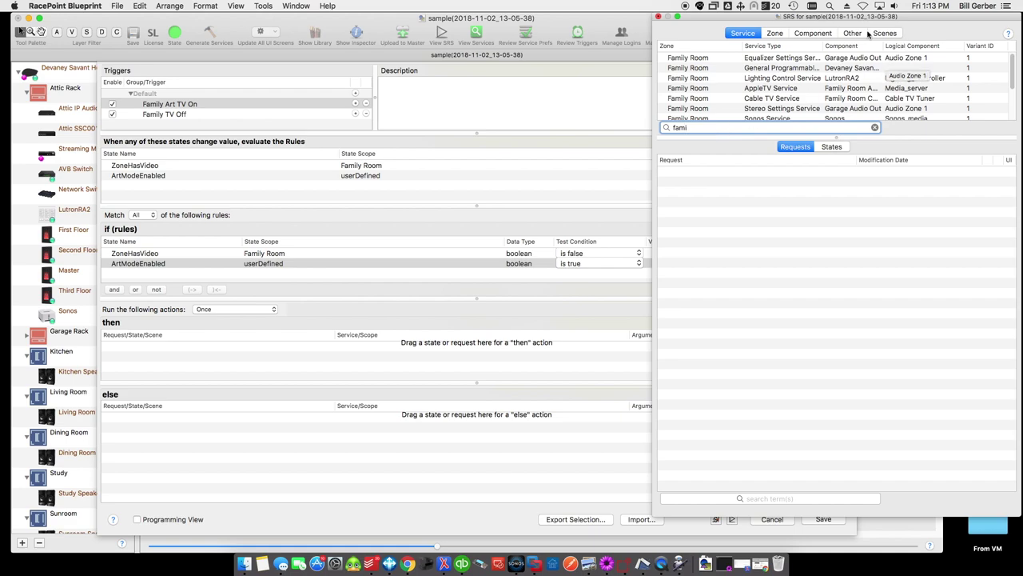
{"action": "left_click", "coordinate": [785, 69]}
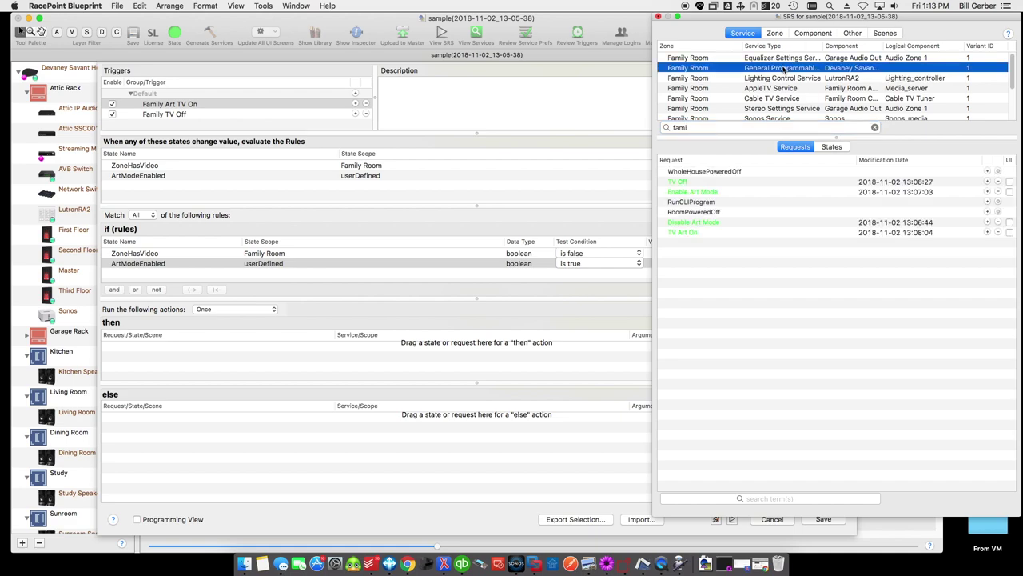
{"action": "left_click", "coordinate": [714, 161]}
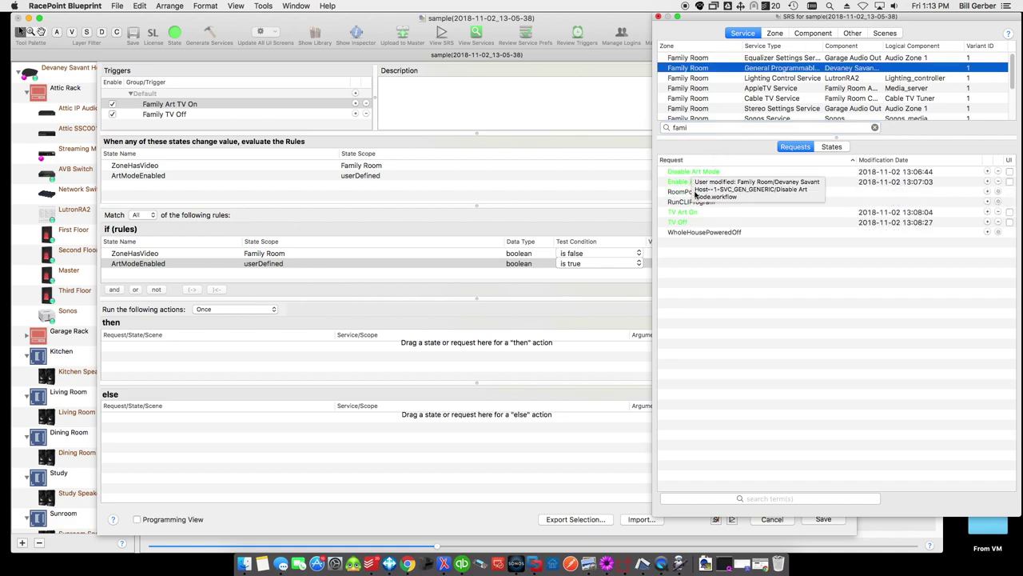
{"action": "left_click", "coordinate": [672, 213]}
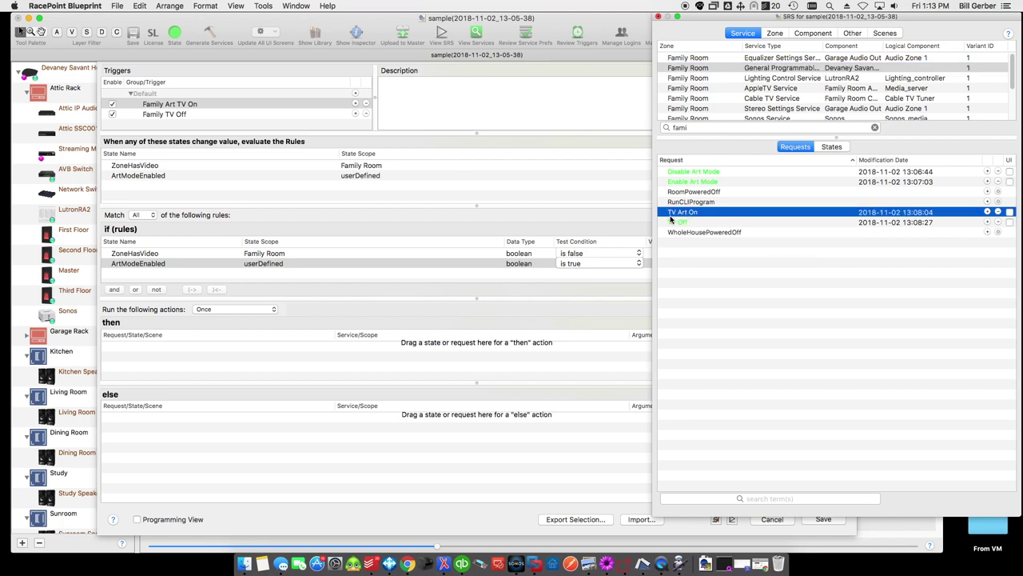
{"action": "left_click_drag", "start_coordinate": [671, 217], "coordinate": [238, 365]}
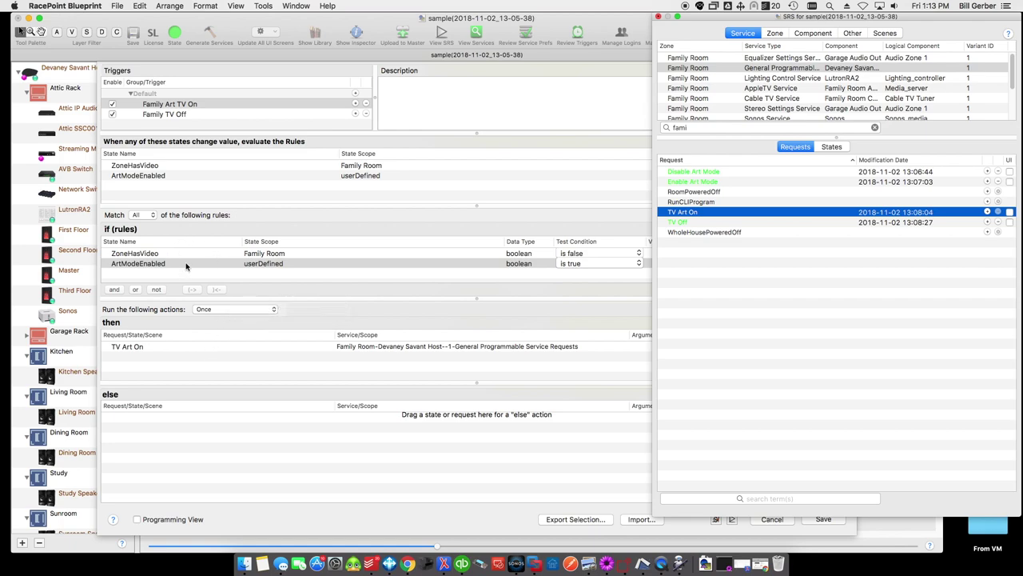
Add the Family Room zone's ZoneHasVideo state as a rule of the Family TV Off trigger, with the condition is false
{"action": "left_click", "coordinate": [179, 116]}
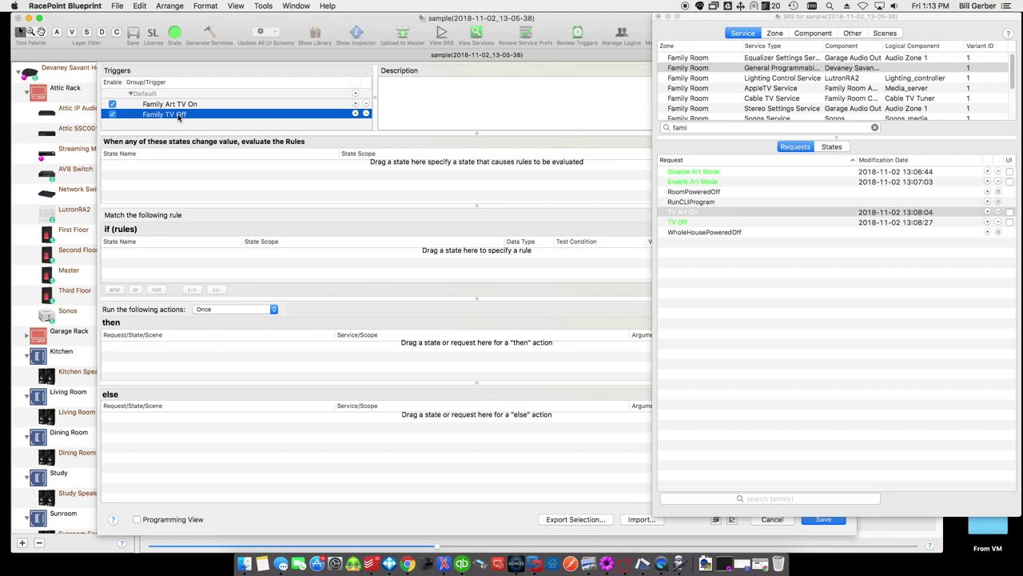
{"action": "left_click", "coordinate": [774, 32]}
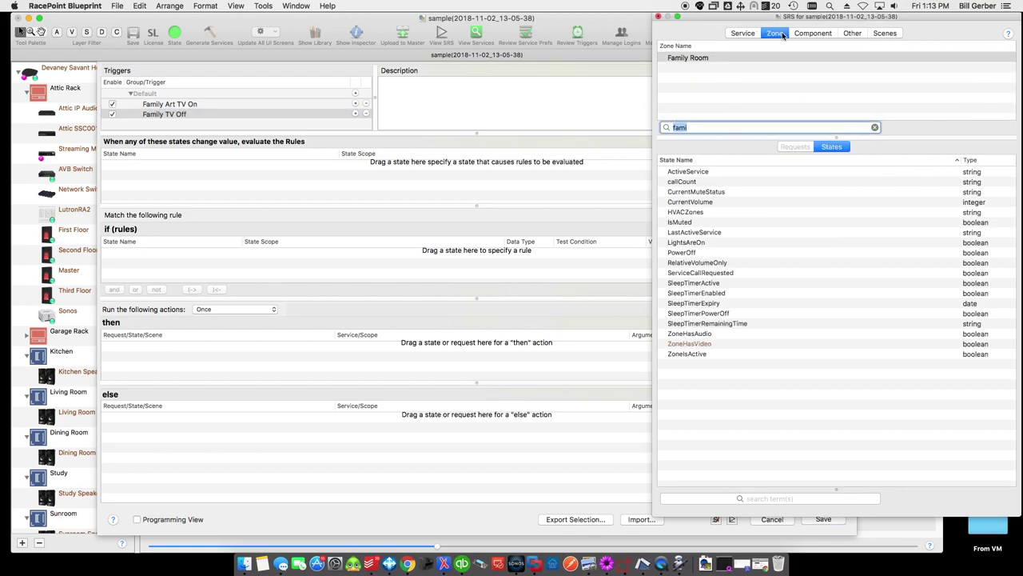
{"action": "left_click", "coordinate": [715, 159]}
{"action": "left_click_drag", "start_coordinate": [701, 182], "coordinate": [408, 270]}
{"action": "left_click", "coordinate": [596, 256]}
{"action": "left_click", "coordinate": [593, 263]}
Add the user-defined ArtModeEnabled state as a second rule of the Family TV Off trigger, with the condition is false
{"action": "left_click", "coordinate": [825, 36]}
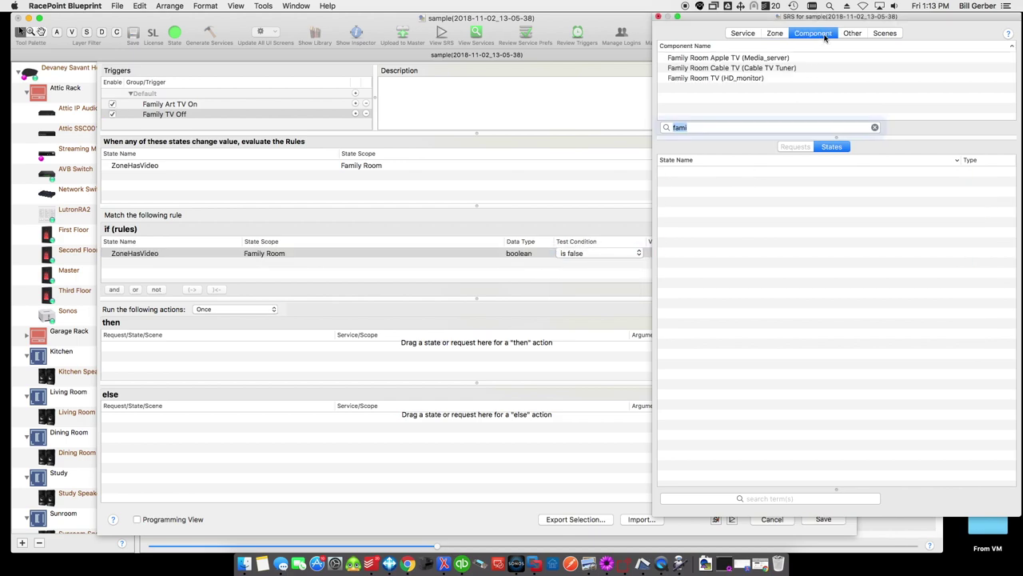
{"action": "left_click", "coordinate": [851, 33]}
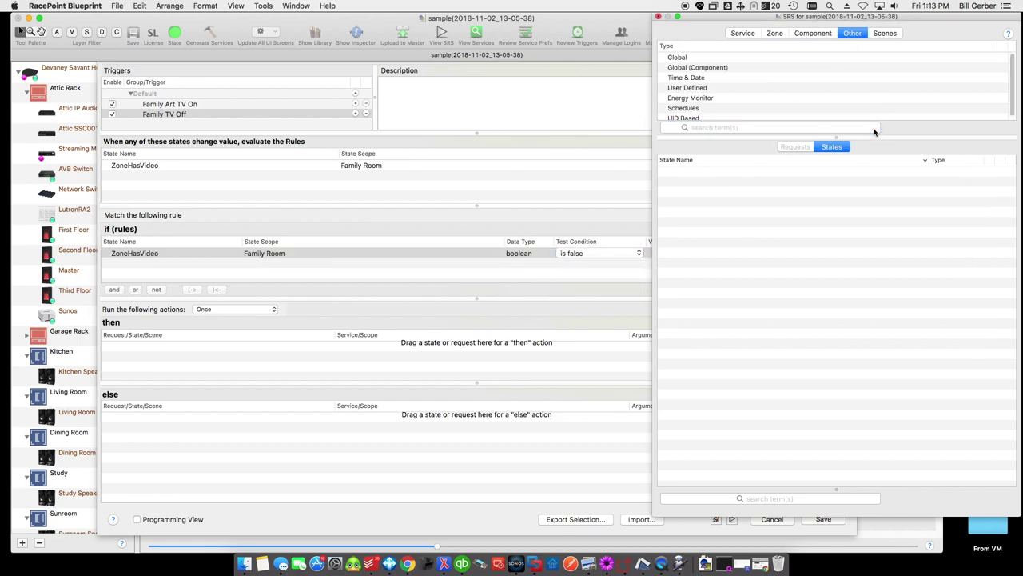
{"action": "left_click", "coordinate": [688, 87]}
{"action": "left_click_drag", "start_coordinate": [697, 177], "coordinate": [424, 253]}
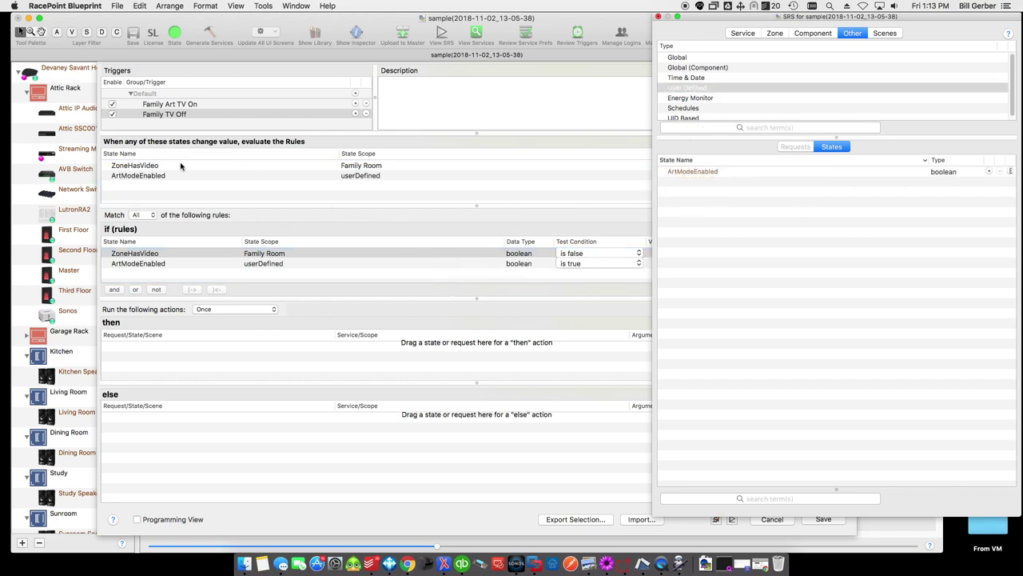
{"action": "left_click", "coordinate": [585, 268]}
{"action": "left_click", "coordinate": [577, 253]}
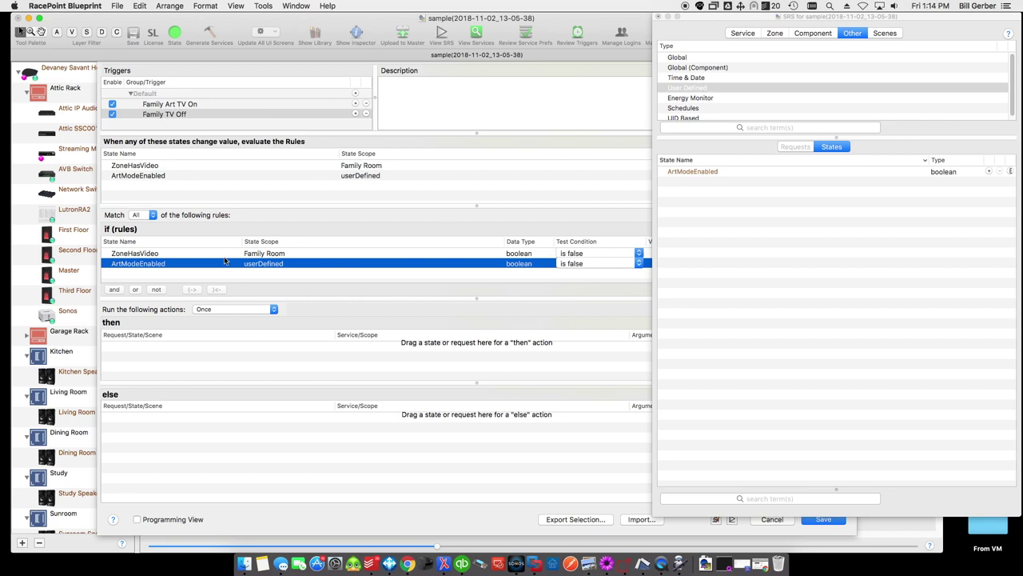
Add the Family Room General Programmable service's TV Off request as the Family TV Off trigger's "then" action, and save the triggers
{"action": "left_click", "coordinate": [218, 105]}
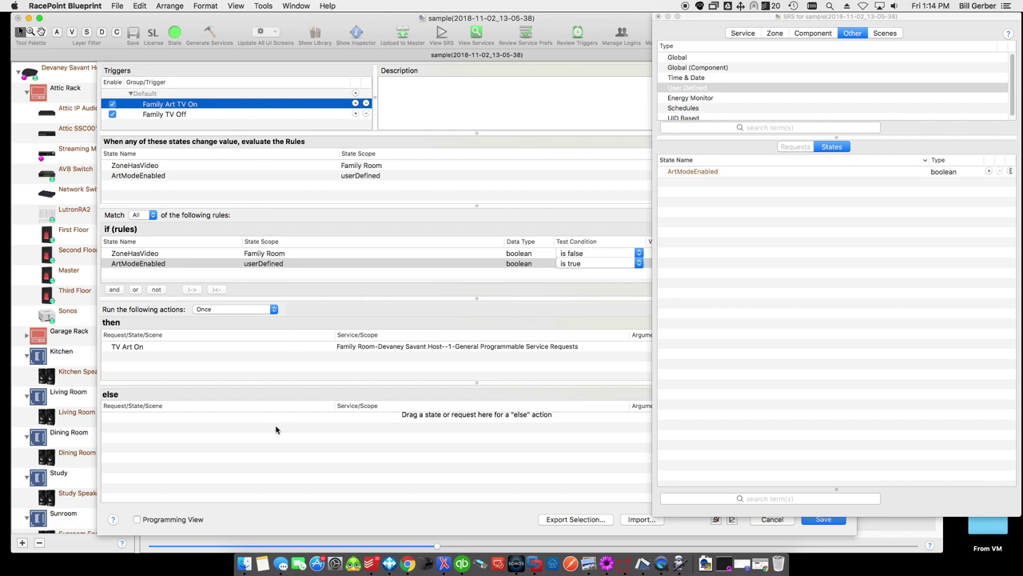
{"action": "left_click", "coordinate": [183, 116]}
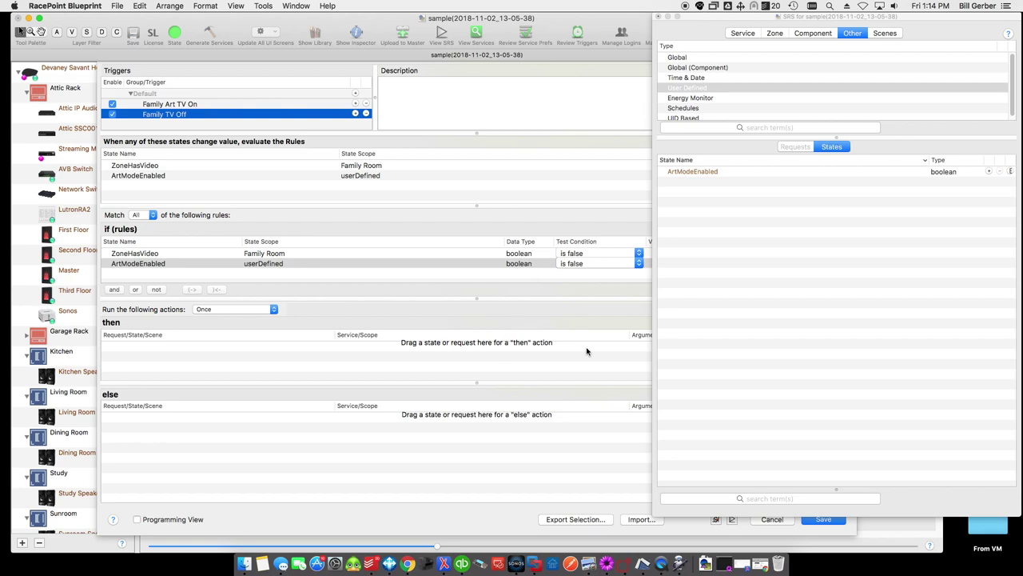
{"action": "left_click", "coordinate": [742, 33]}
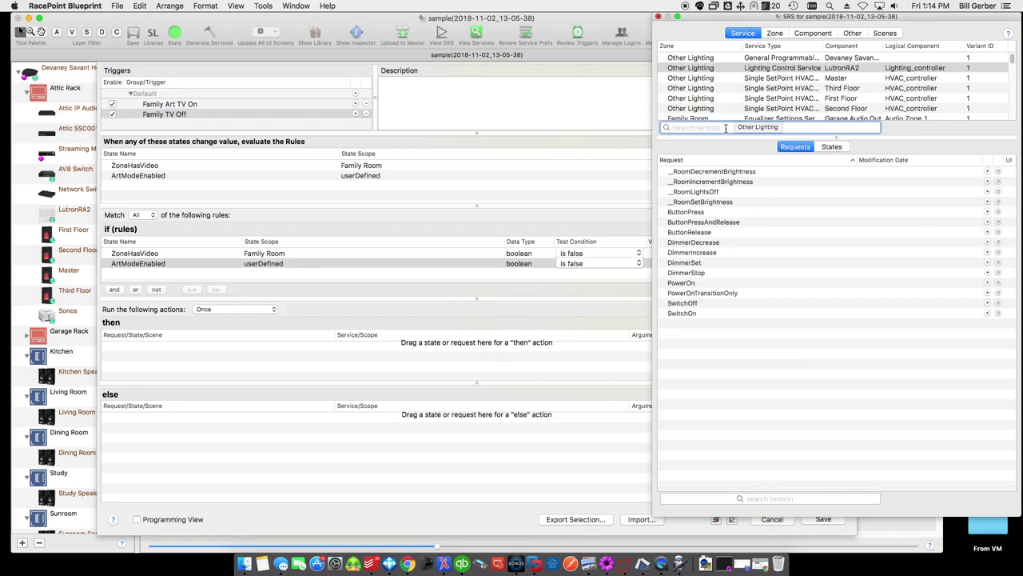
{"action": "type", "text": "family"}
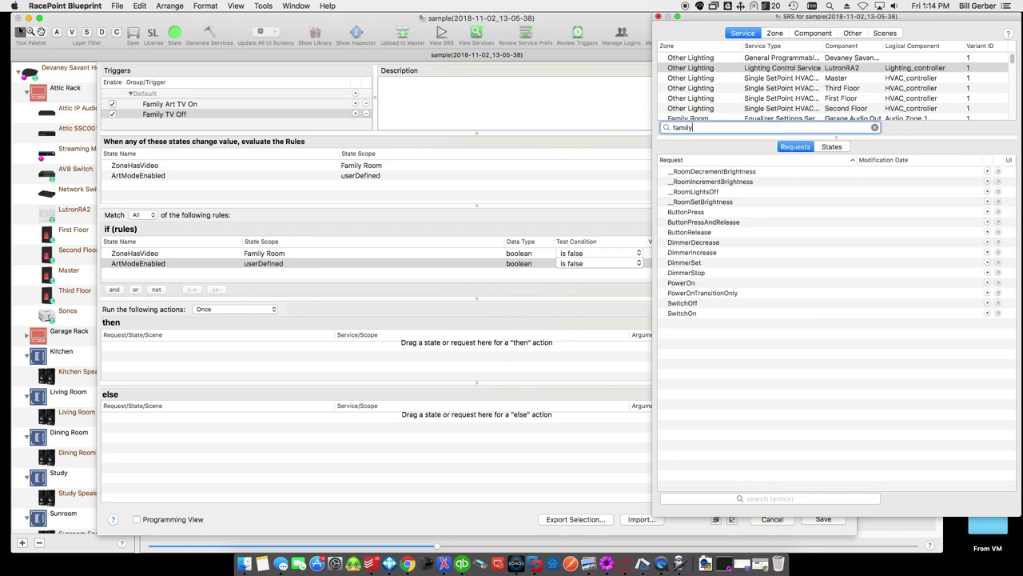
{"action": "left_click", "coordinate": [739, 68]}
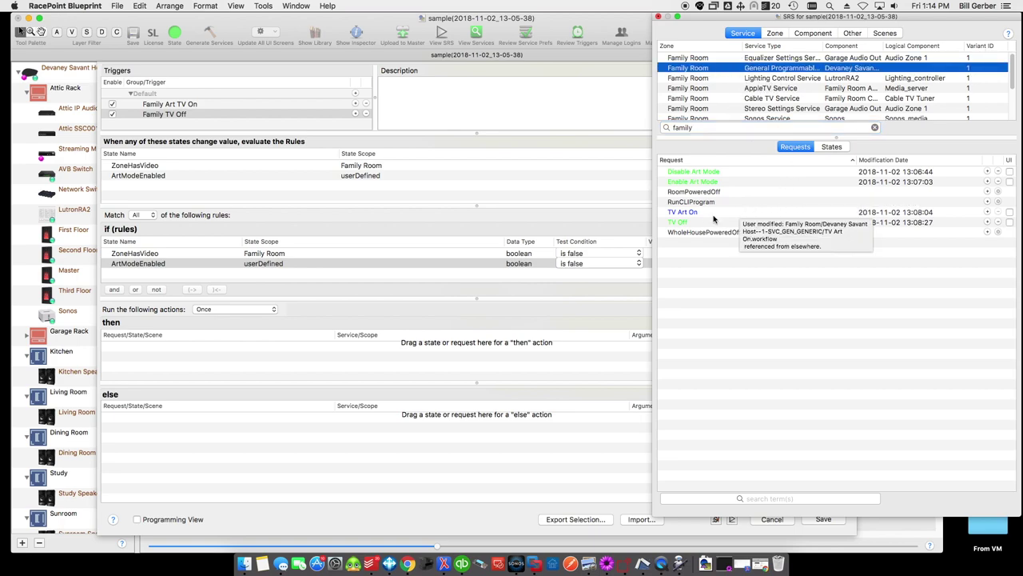
{"action": "left_click_drag", "start_coordinate": [680, 222], "coordinate": [309, 364]}
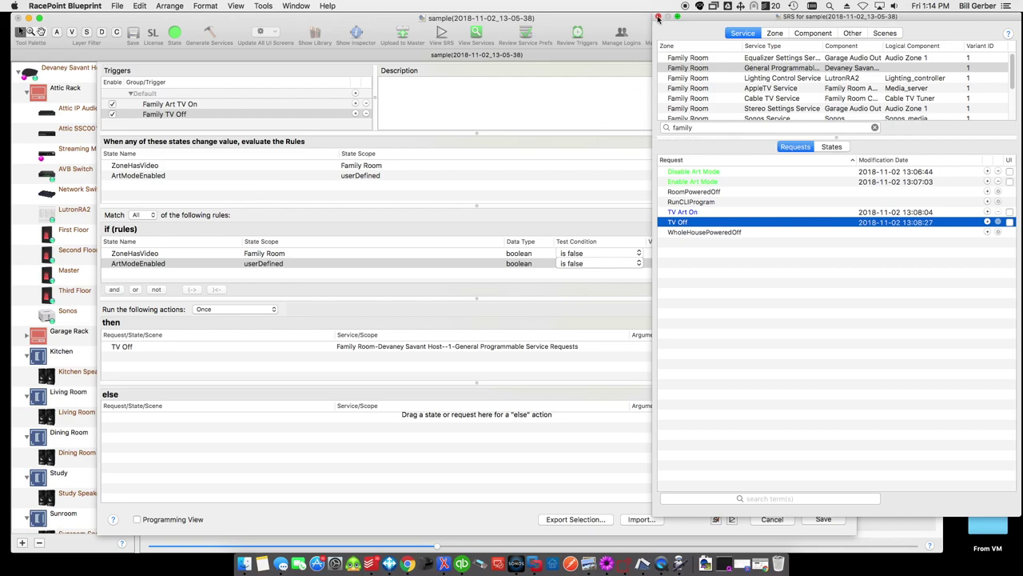
{"action": "left_click", "coordinate": [640, 53]}
{"action": "left_click", "coordinate": [824, 519]}
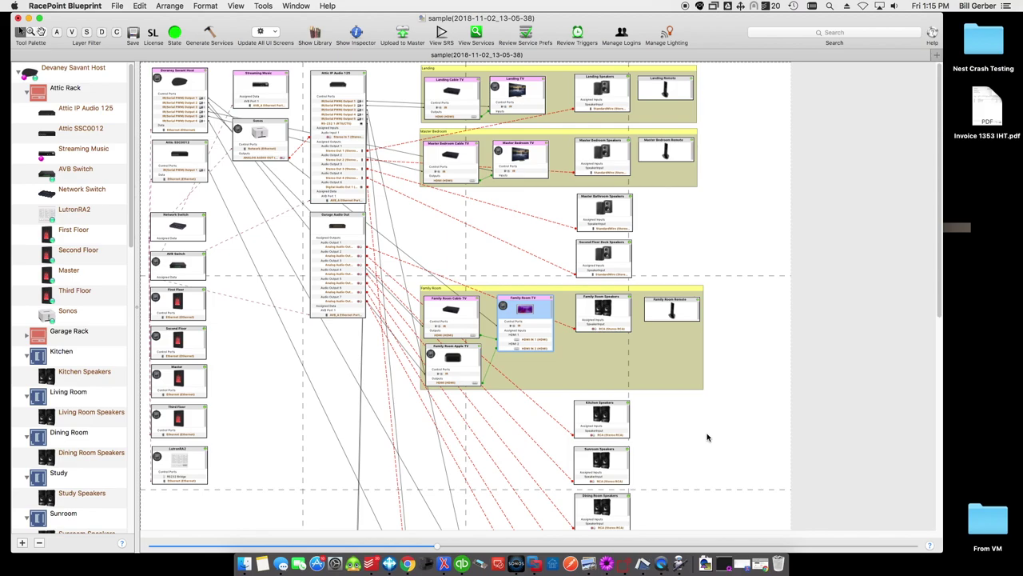
Create a Savant App custom screen named Family Room Art Mode and enable it in the Family Room zone
{"action": "left_click", "coordinate": [266, 6]}
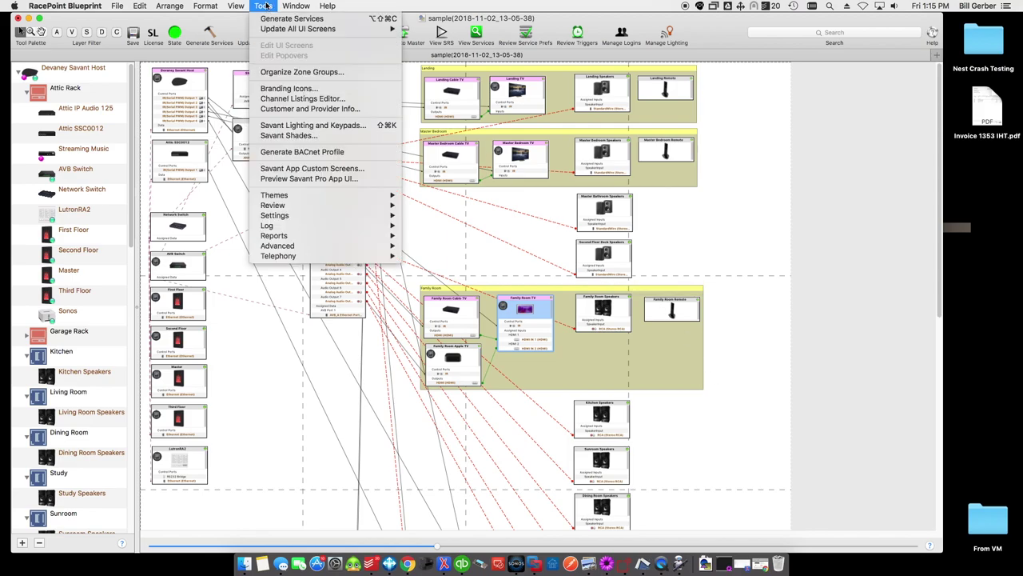
{"action": "left_click", "coordinate": [306, 170]}
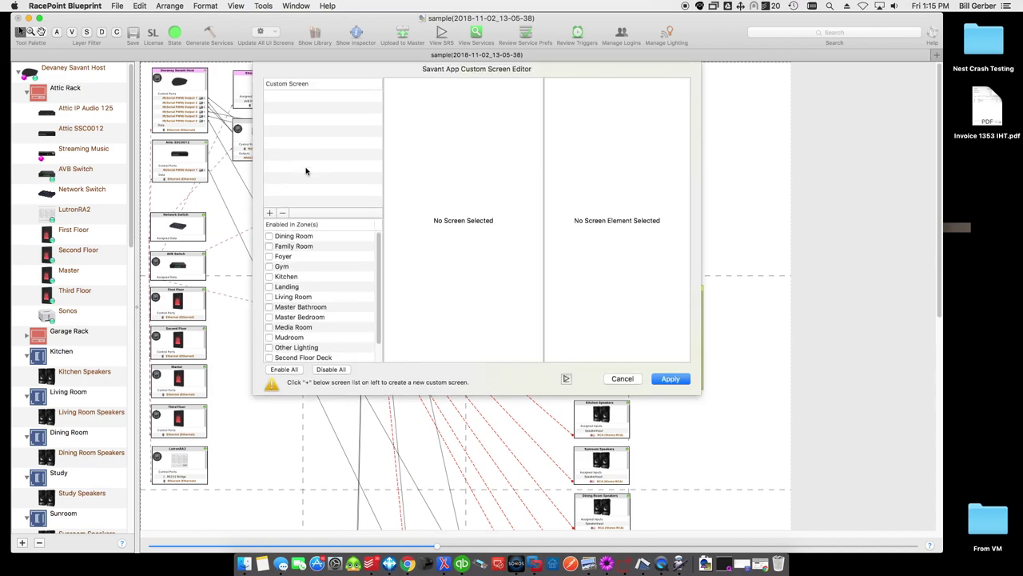
{"action": "left_click", "coordinate": [269, 213]}
{"action": "type", "text": "Fam"}
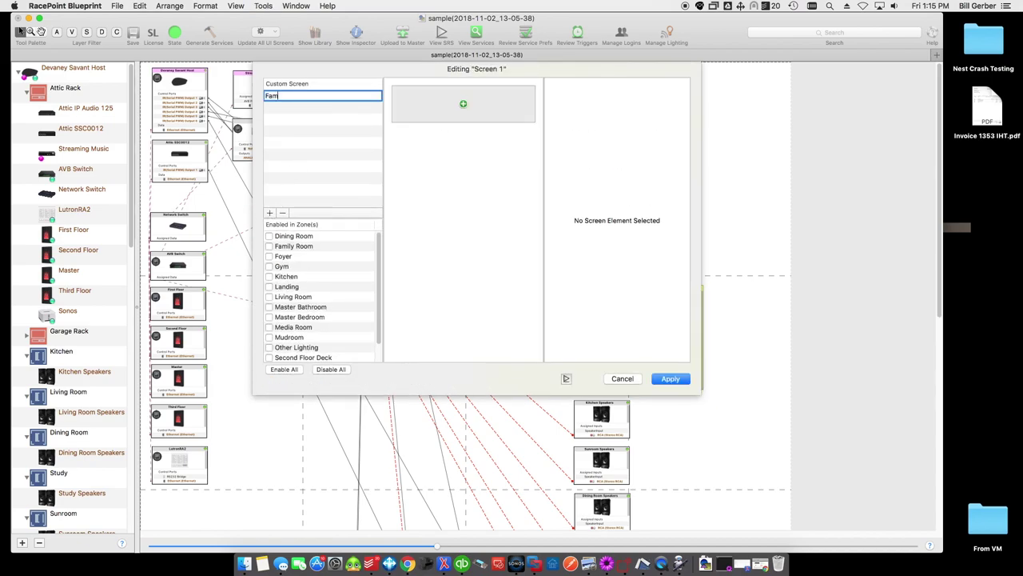
{"action": "type", "text": "ily Room Art Mode"}
{"action": "left_click", "coordinate": [270, 248]}
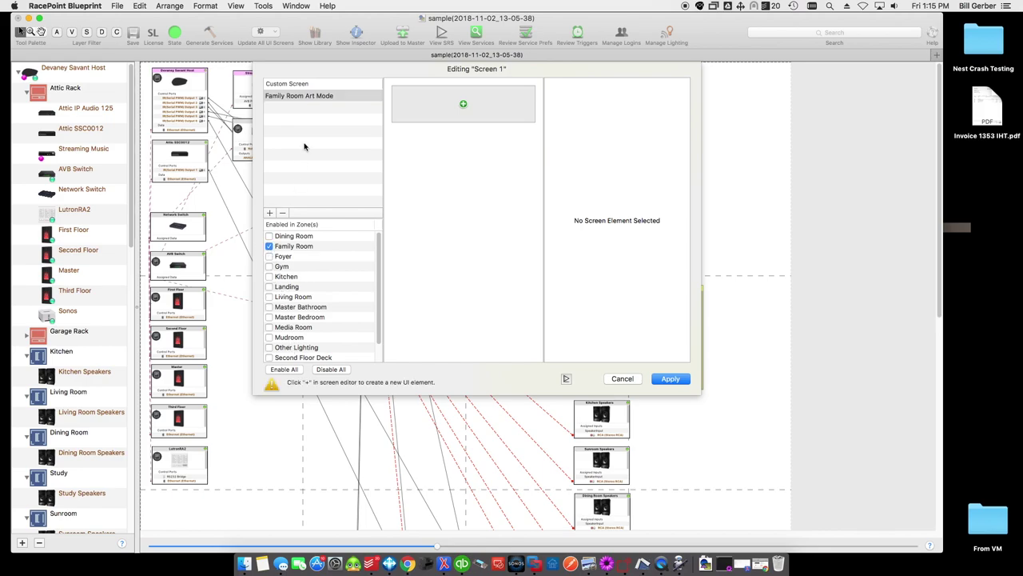
Add a label with two buttons to the Family Room Art Mode screen and set the label text to TV Art Mode
{"action": "left_click", "coordinate": [463, 104]}
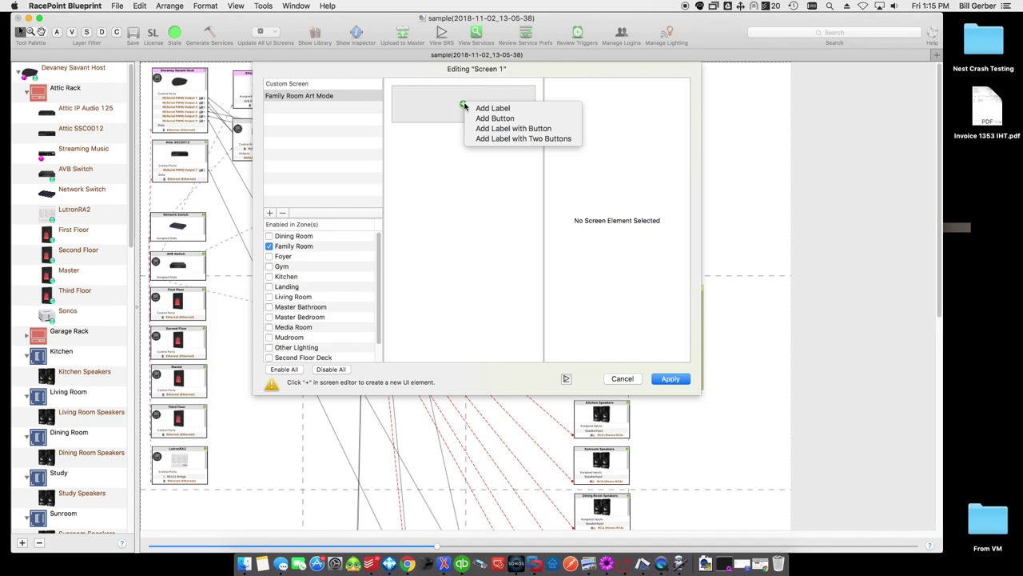
{"action": "left_click", "coordinate": [505, 141]}
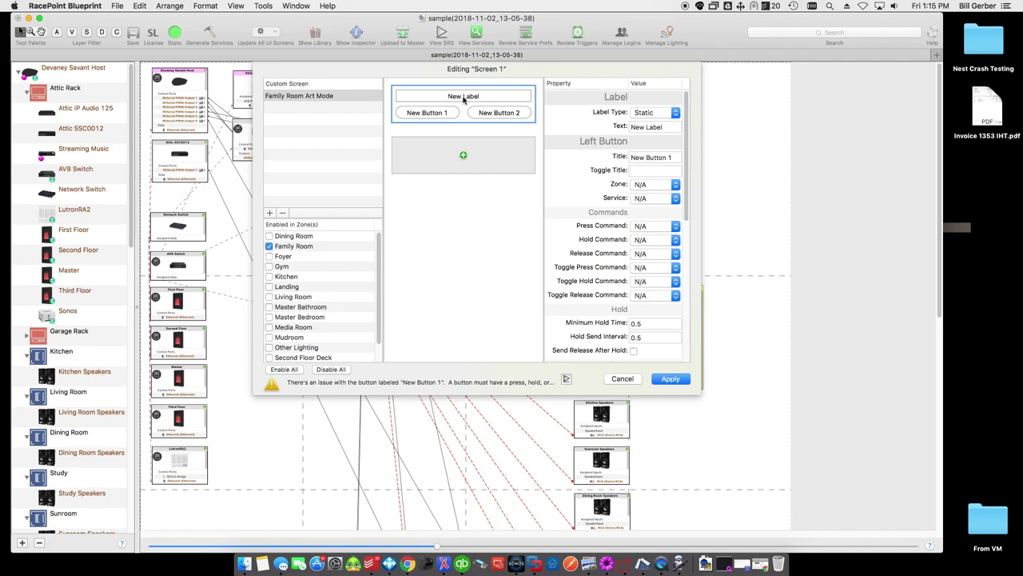
{"action": "left_click", "coordinate": [653, 127]}
{"action": "left_click_drag", "start_coordinate": [663, 126], "coordinate": [601, 127]}
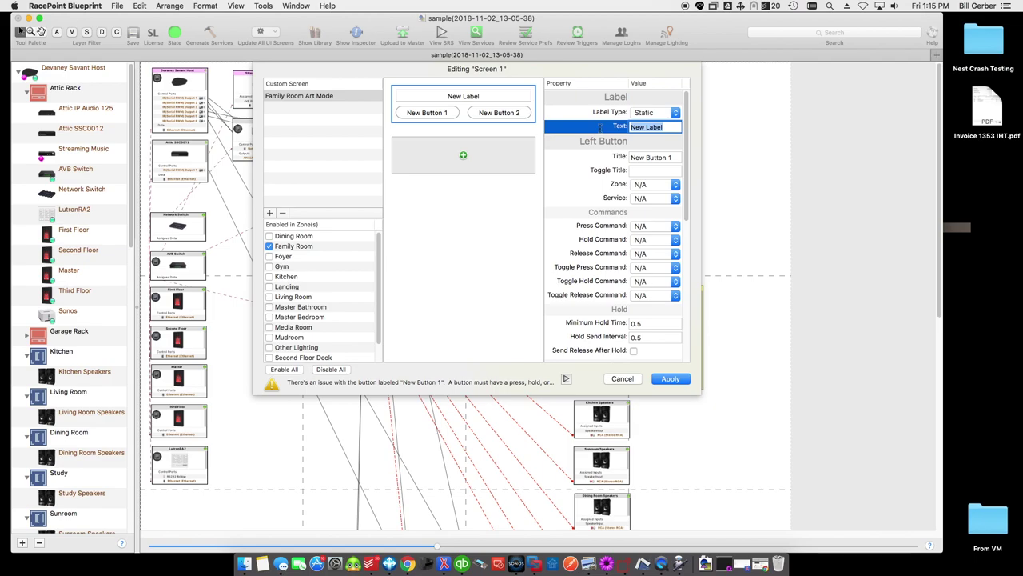
{"action": "type", "text": "TV Art Mode"}
Set the left button's title to Enable and its toggle title to Enabled
{"action": "left_click", "coordinate": [437, 115]}
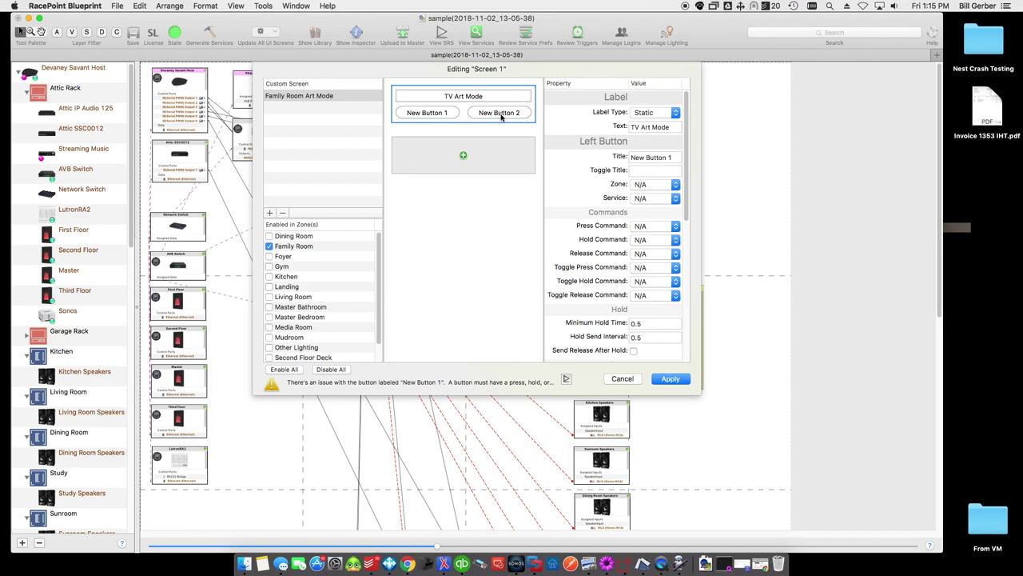
{"action": "left_click", "coordinate": [597, 169]}
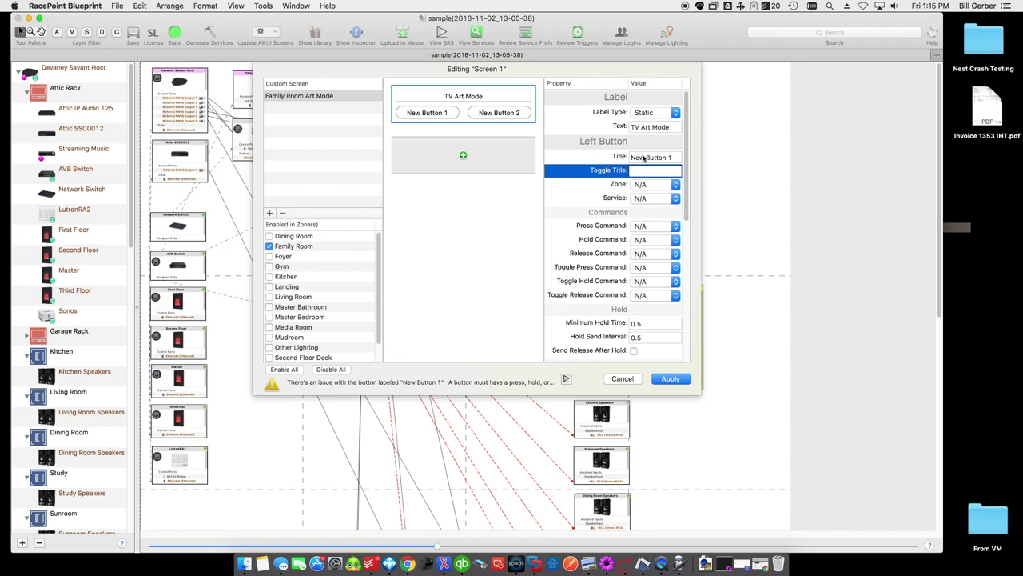
{"action": "left_click", "coordinate": [620, 158]}
{"action": "left_click", "coordinate": [598, 156]}
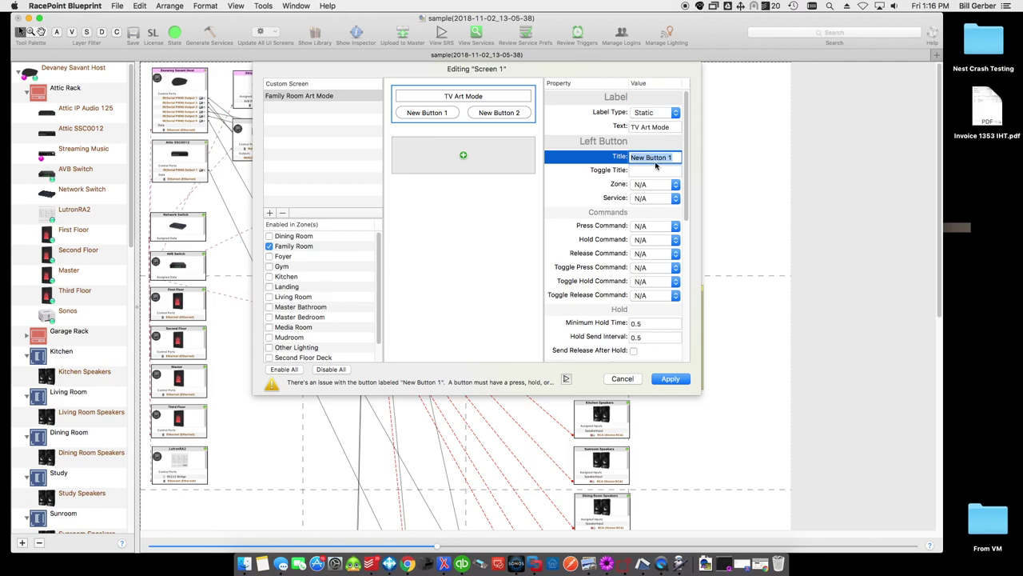
{"action": "type", "text": "Enable"}
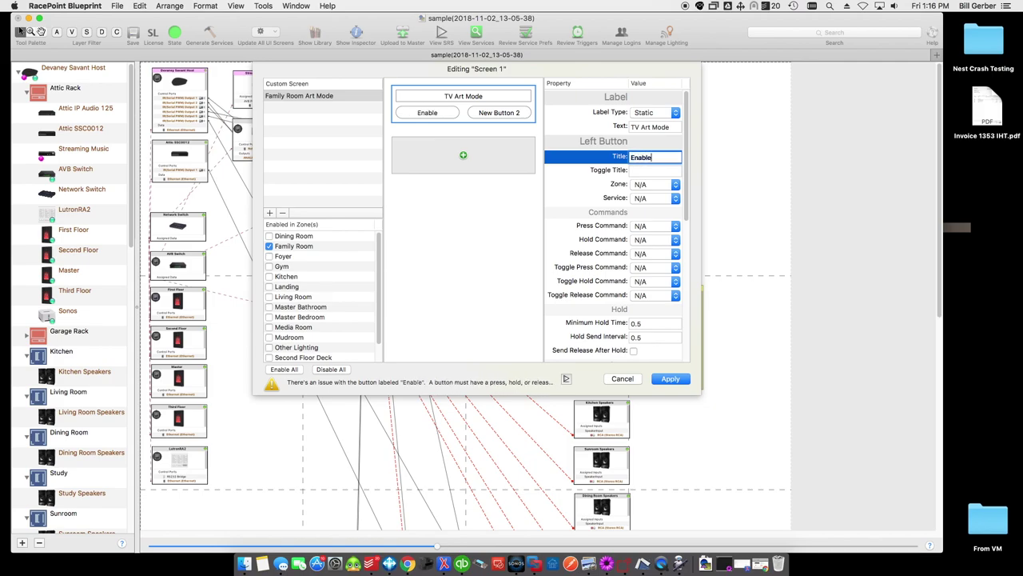
{"action": "left_click", "coordinate": [646, 171]}
{"action": "left_click", "coordinate": [652, 171]}
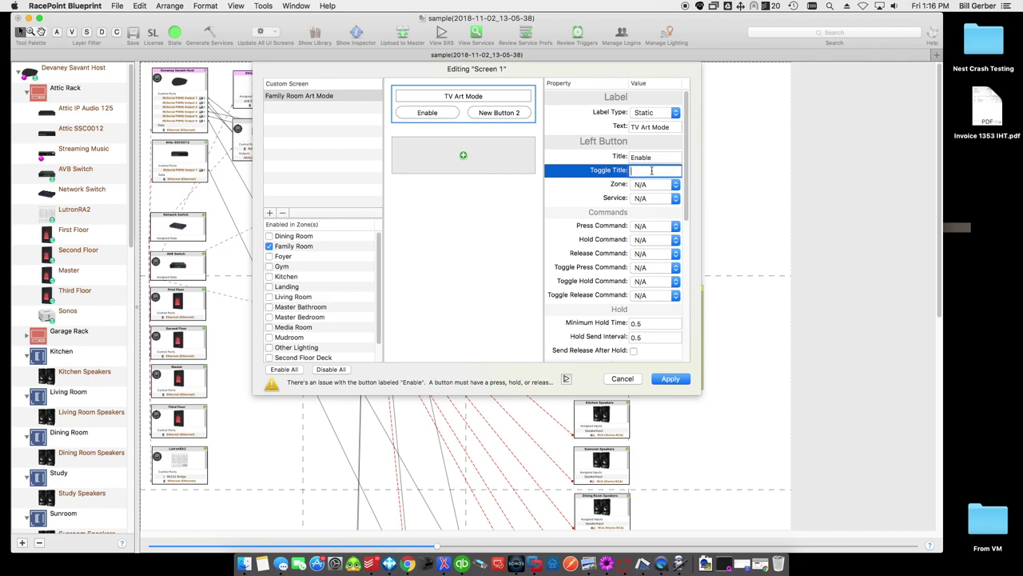
{"action": "type", "text": "Enabled"}
Set the right button's title to Disable
{"action": "scroll", "coordinate": [655, 303], "scroll_direction": "down", "scroll_amount": 5}
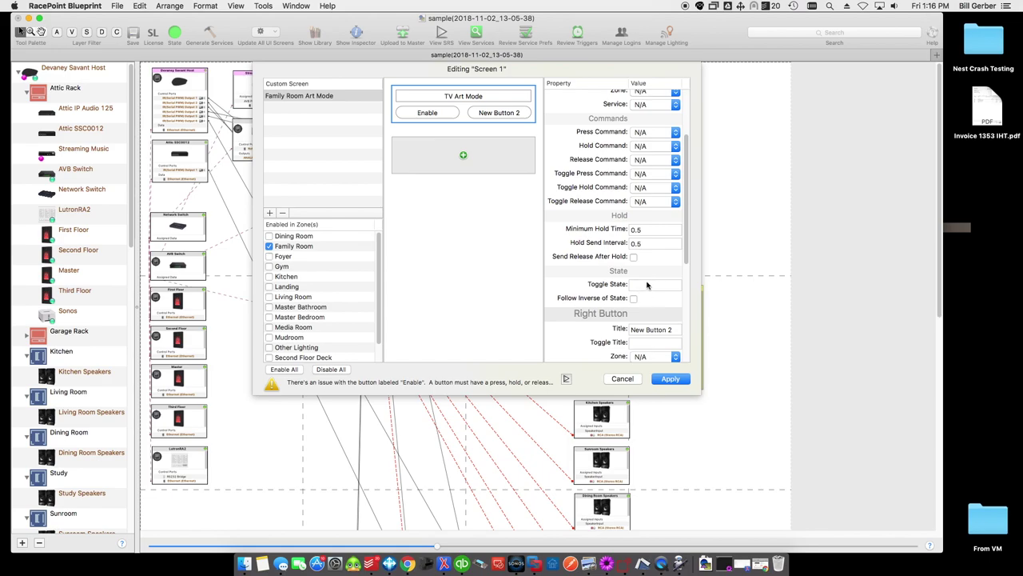
{"action": "scroll", "coordinate": [638, 298], "scroll_direction": "down", "scroll_amount": 2}
{"action": "scroll", "coordinate": [638, 299], "scroll_direction": "down", "scroll_amount": 2}
{"action": "left_click", "coordinate": [639, 259]}
{"action": "left_click", "coordinate": [645, 260]}
{"action": "left_click_drag", "start_coordinate": [674, 259], "coordinate": [594, 262]}
{"action": "type", "text": "Disable"}
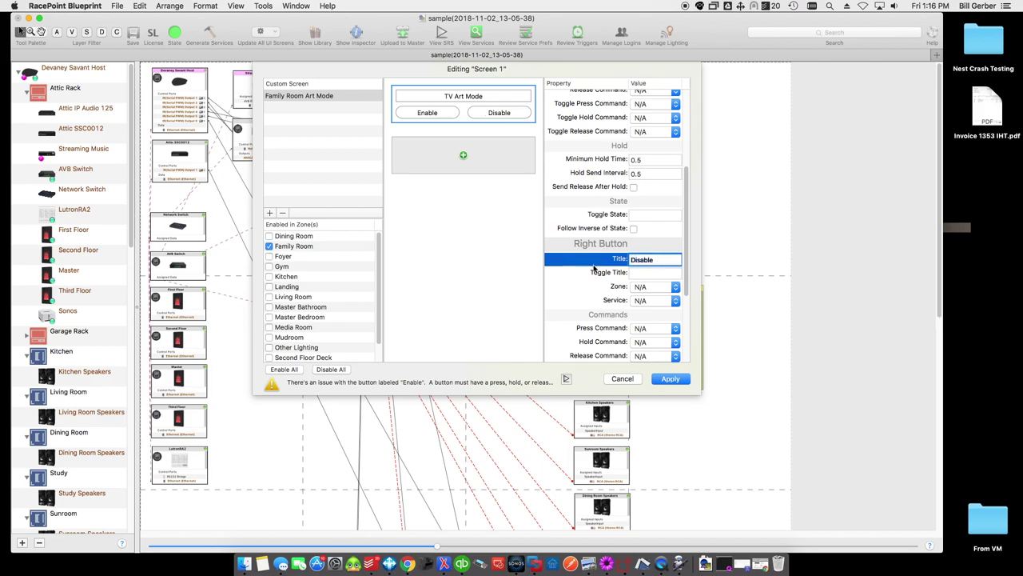
Set the right button's toggle title to Disabled and enlarge the screen editor dialog
{"action": "left_click", "coordinate": [651, 274]}
{"action": "left_click", "coordinate": [648, 275]}
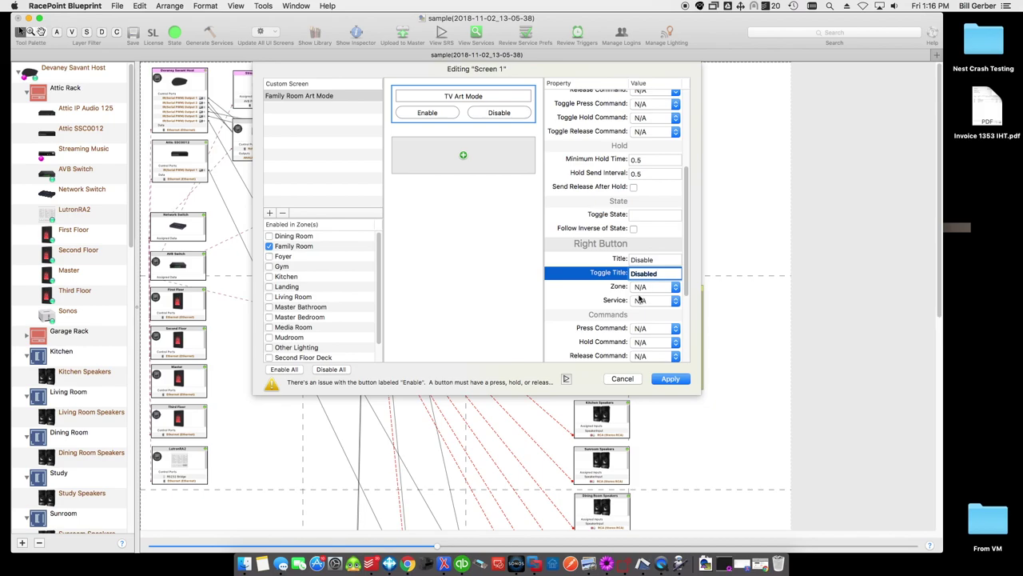
{"action": "scroll", "coordinate": [594, 303], "scroll_direction": "down", "scroll_amount": 2}
{"action": "left_click_drag", "start_coordinate": [700, 393], "coordinate": [719, 463]}
{"action": "left_click_drag", "start_coordinate": [562, 212], "coordinate": [524, 211]}
{"action": "scroll", "coordinate": [560, 244], "scroll_direction": "up", "scroll_amount": 5}
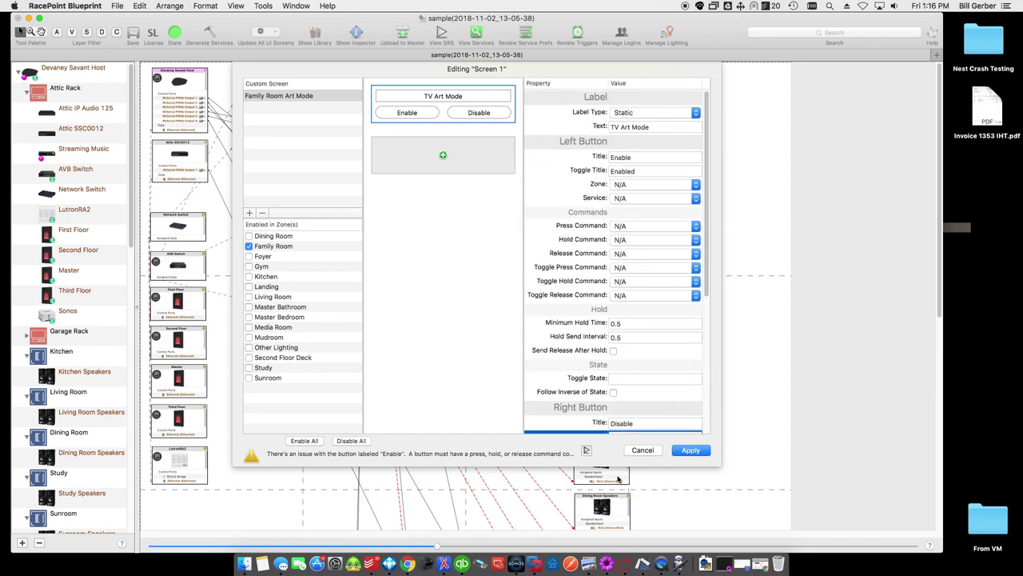
Find the Family Room general programmable service's requests and assign Enable Art Mode as the left button's press command
{"action": "left_click", "coordinate": [586, 452]}
{"action": "left_click_drag", "start_coordinate": [729, 18], "coordinate": [784, 18]}
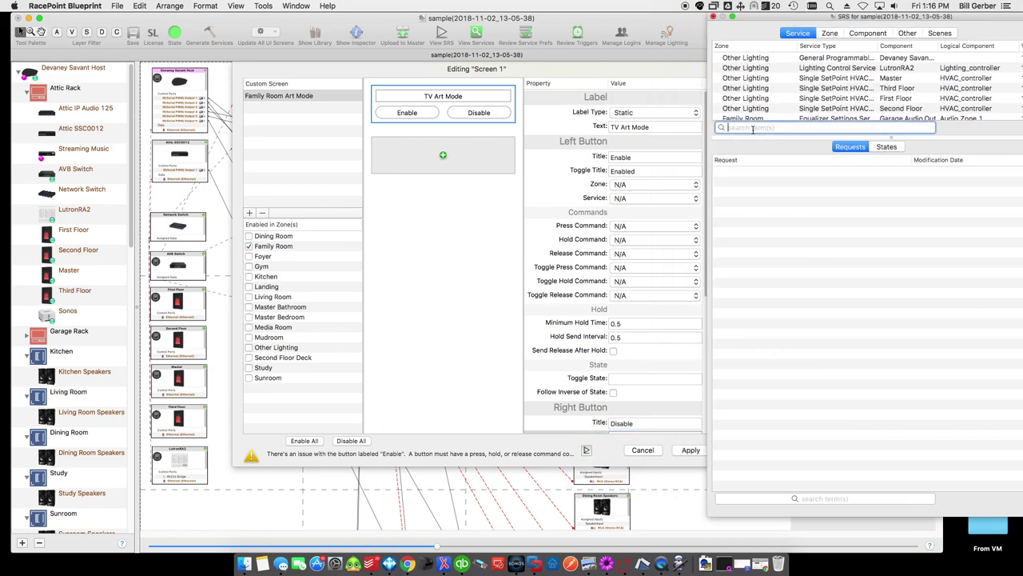
{"action": "type", "text": "family"}
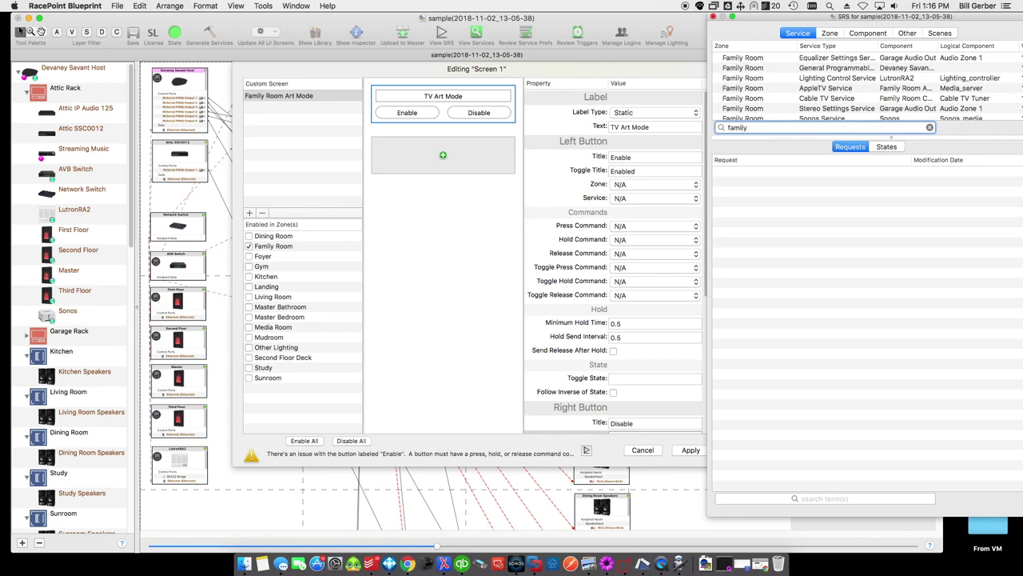
{"action": "left_click", "coordinate": [764, 70]}
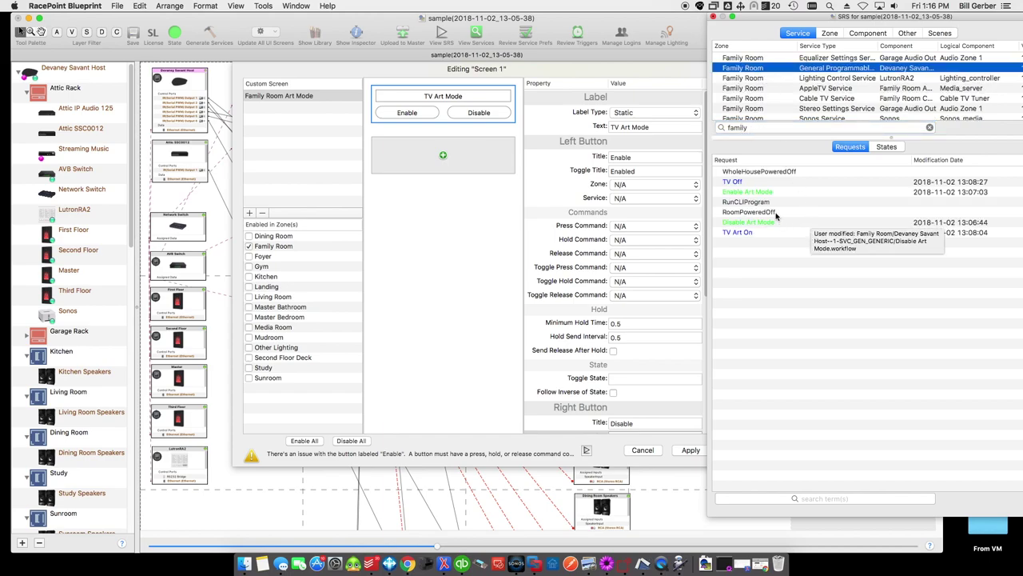
{"action": "left_click", "coordinate": [755, 160]}
{"action": "left_click", "coordinate": [750, 181]}
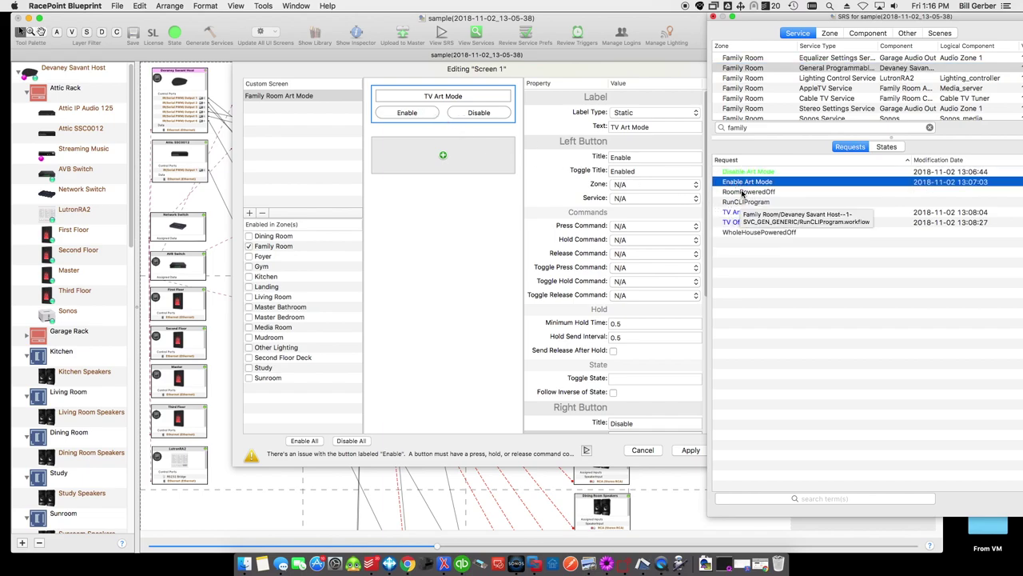
{"action": "left_click_drag", "start_coordinate": [745, 181], "coordinate": [634, 230]}
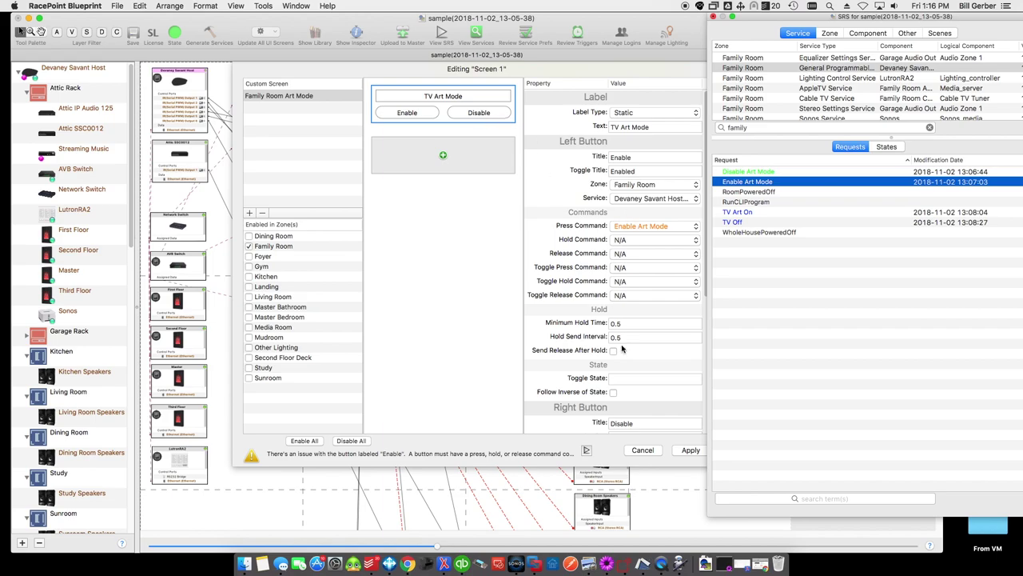
Assign the Family Room Disable Art Mode request as the right button's press command
{"action": "scroll", "coordinate": [624, 350], "scroll_direction": "down", "scroll_amount": 5}
{"action": "left_click_drag", "start_coordinate": [748, 171], "coordinate": [631, 261]}
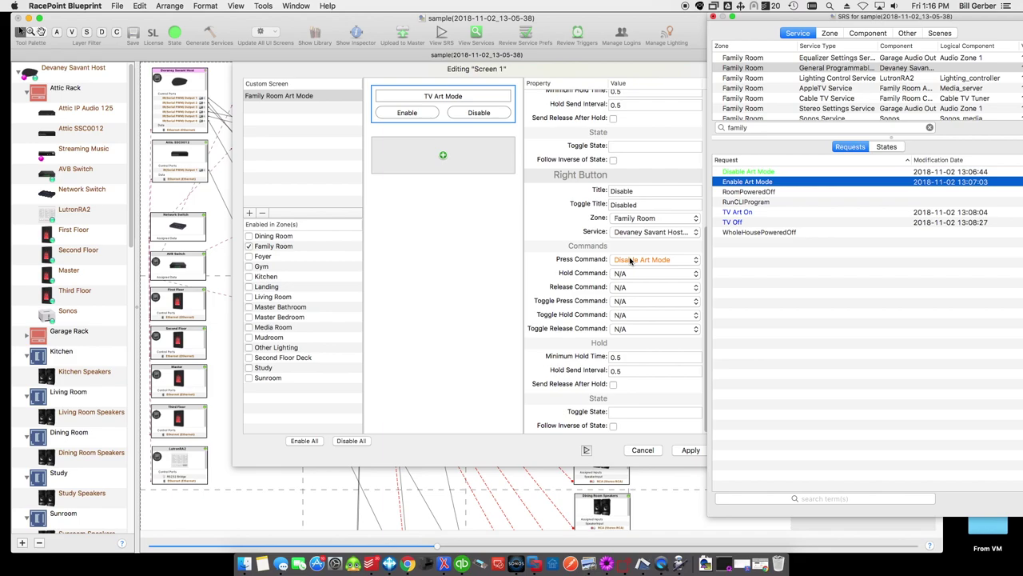
Set the left button's toggle state to the user-defined ArtModeEnabled state
{"action": "scroll", "coordinate": [616, 216], "scroll_direction": "up", "scroll_amount": 6}
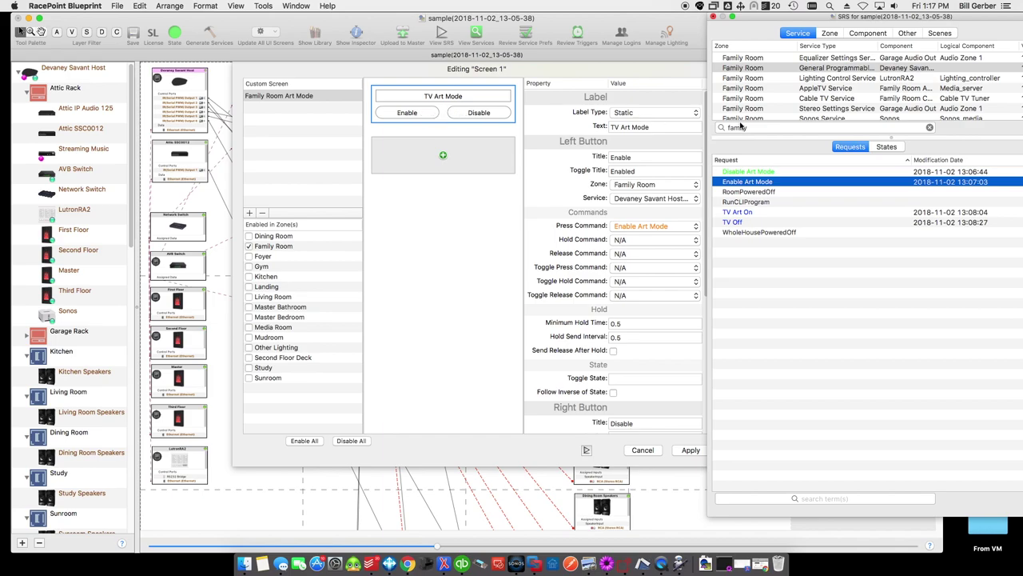
{"action": "left_click", "coordinate": [909, 33]}
{"action": "left_click", "coordinate": [929, 129]}
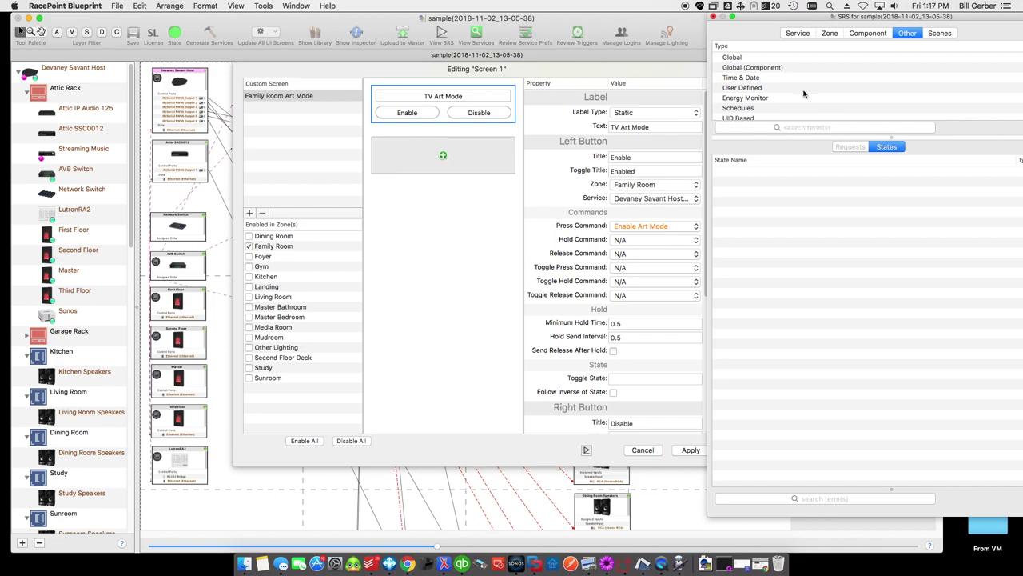
{"action": "left_click", "coordinate": [741, 87]}
{"action": "left_click", "coordinate": [741, 173]}
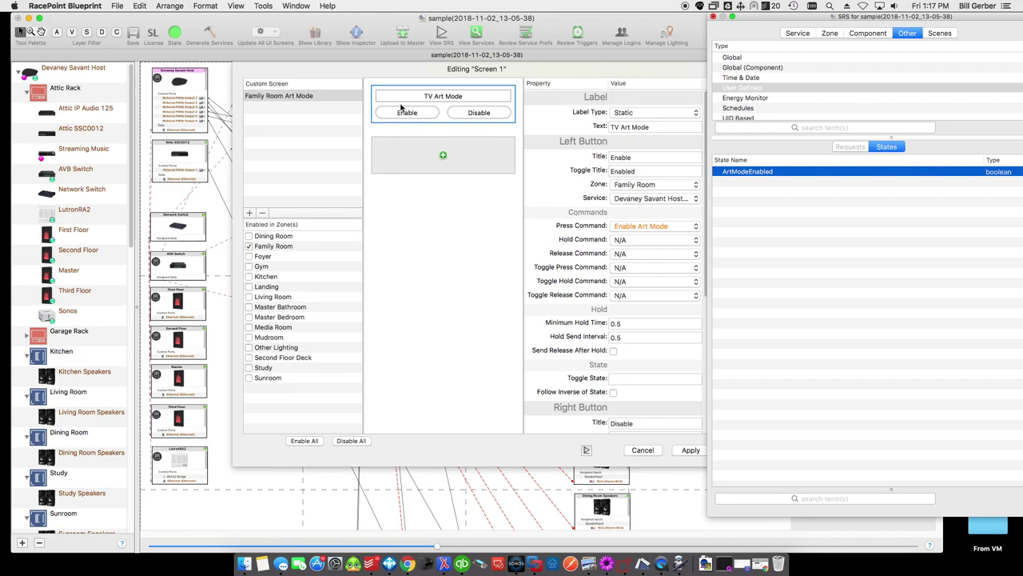
{"action": "left_click_drag", "start_coordinate": [747, 174], "coordinate": [647, 386]}
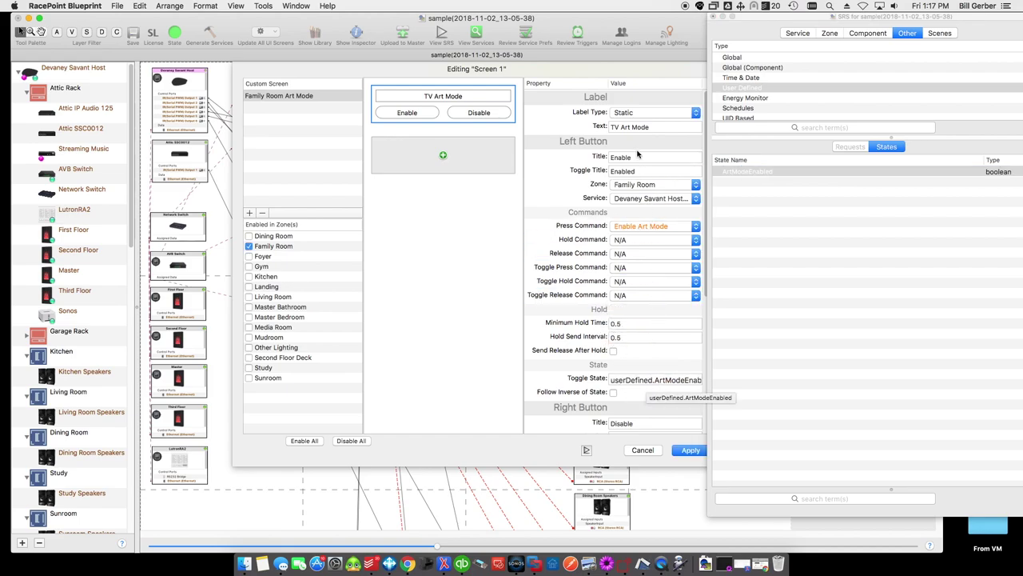
Make the right button's toggle state follow the inverse of userDefined.ArtModeEnabled and apply the custom screen changes
{"action": "scroll", "coordinate": [589, 366], "scroll_direction": "down", "scroll_amount": 5}
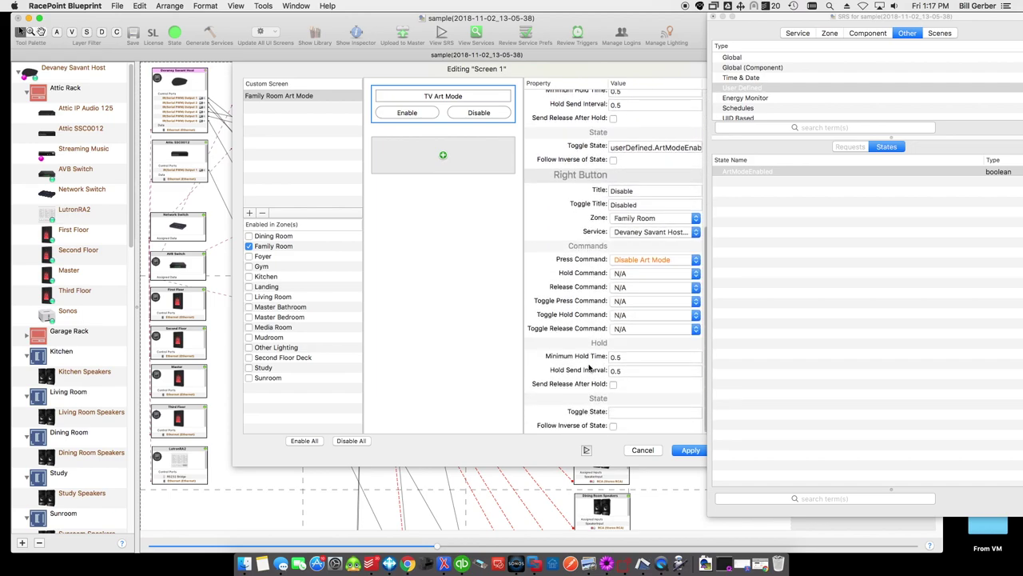
{"action": "left_click_drag", "start_coordinate": [756, 171], "coordinate": [647, 417]}
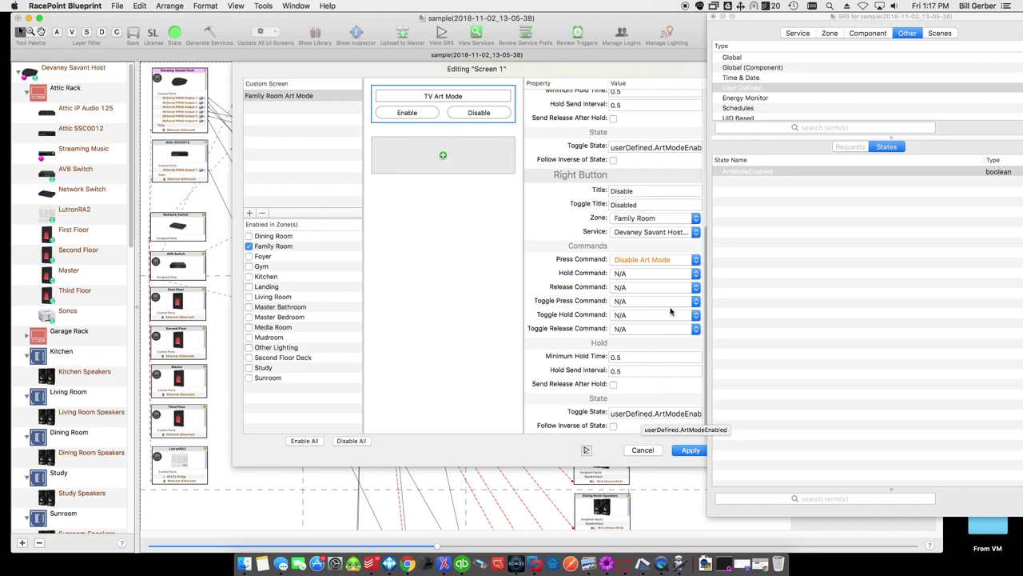
{"action": "left_click", "coordinate": [613, 425]}
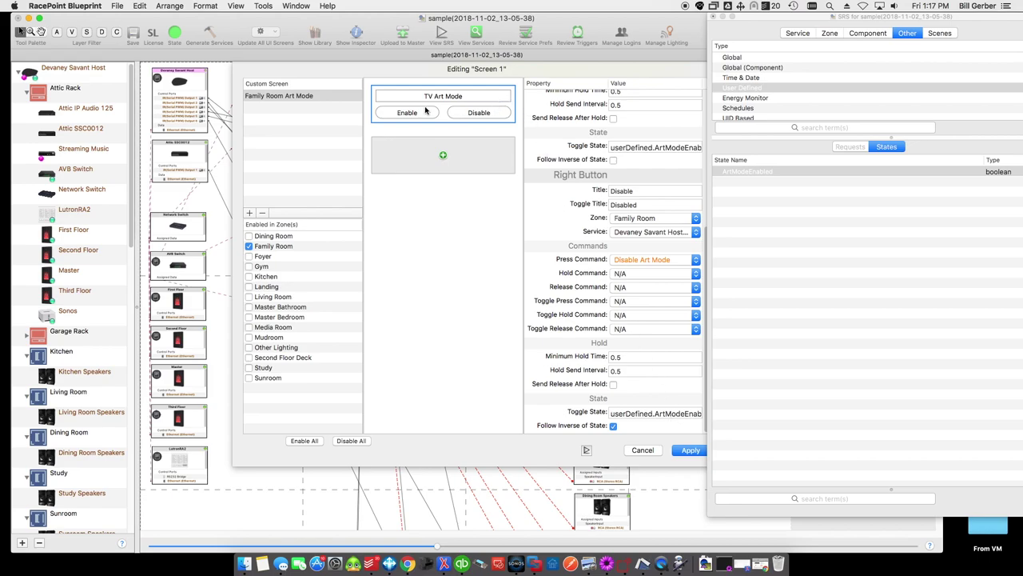
{"action": "left_click", "coordinate": [688, 453]}
{"action": "left_click", "coordinate": [689, 451]}
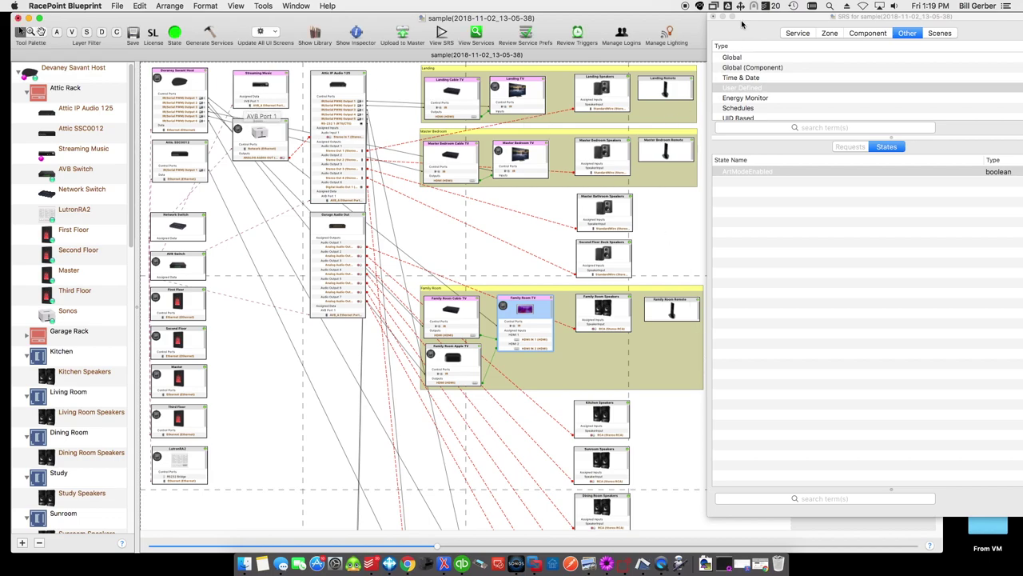
{"action": "left_click", "coordinate": [712, 16]}
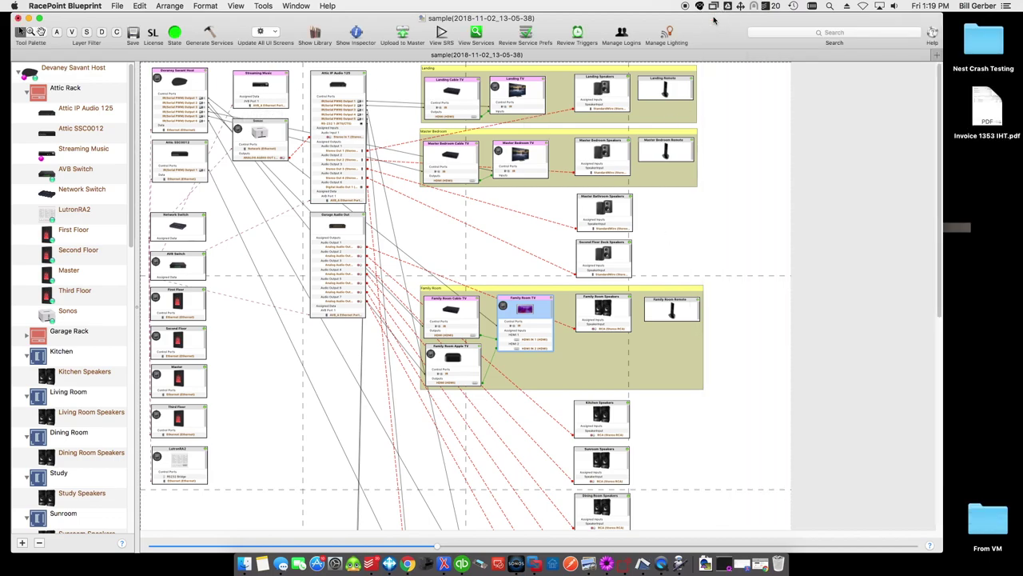
Set the Custom service's alias to Art Mode in the Savant App preferences
{"action": "left_click", "coordinate": [263, 6]}
{"action": "mouse_move", "coordinate": [293, 195]}
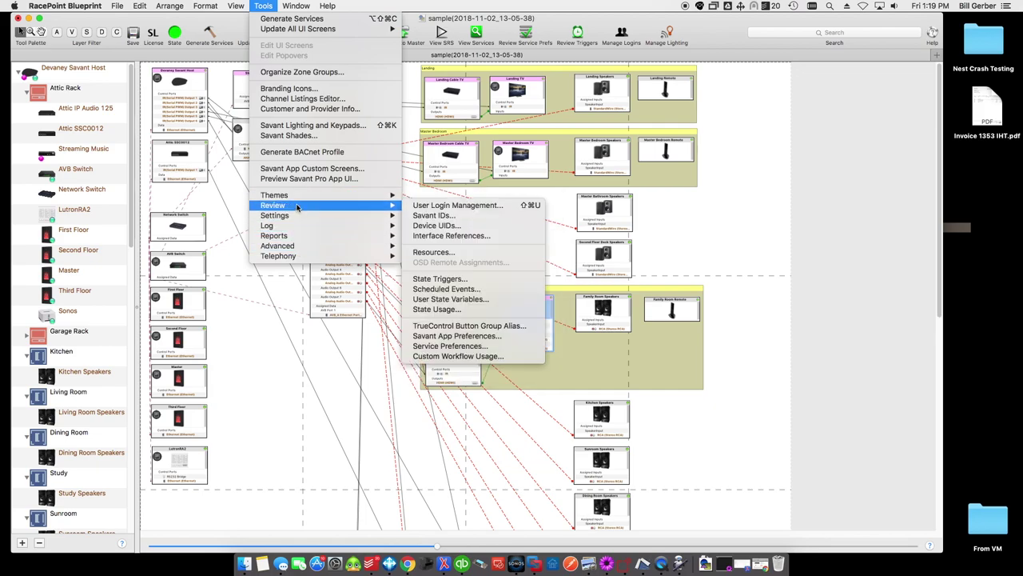
{"action": "left_click", "coordinate": [469, 337]}
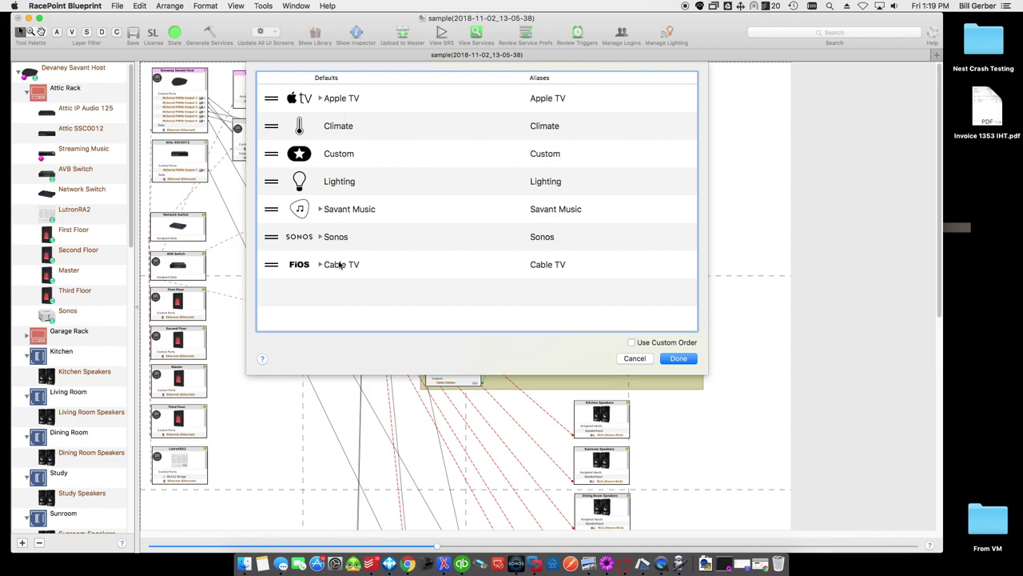
{"action": "left_click", "coordinate": [344, 158]}
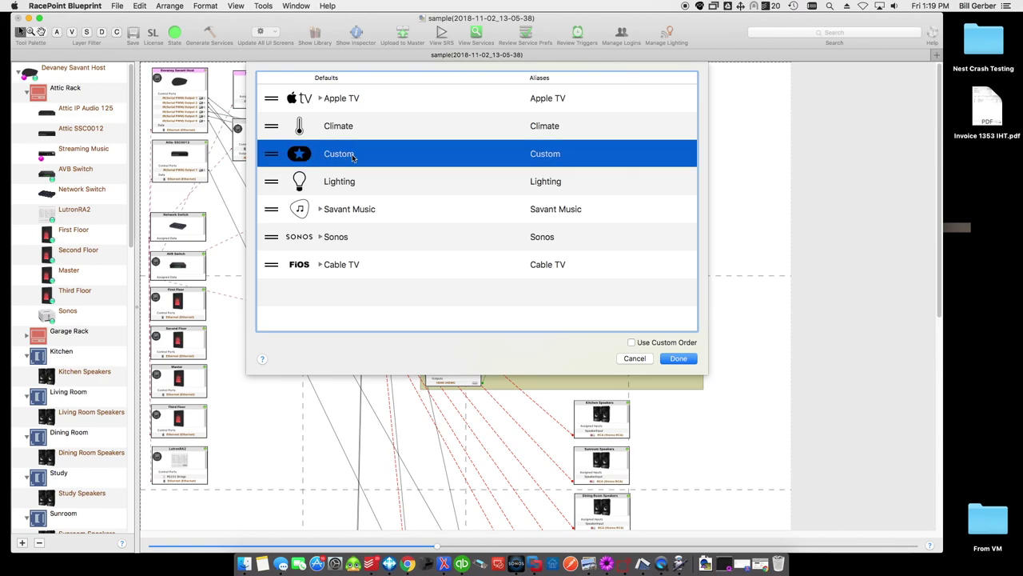
{"action": "left_click", "coordinate": [548, 158]}
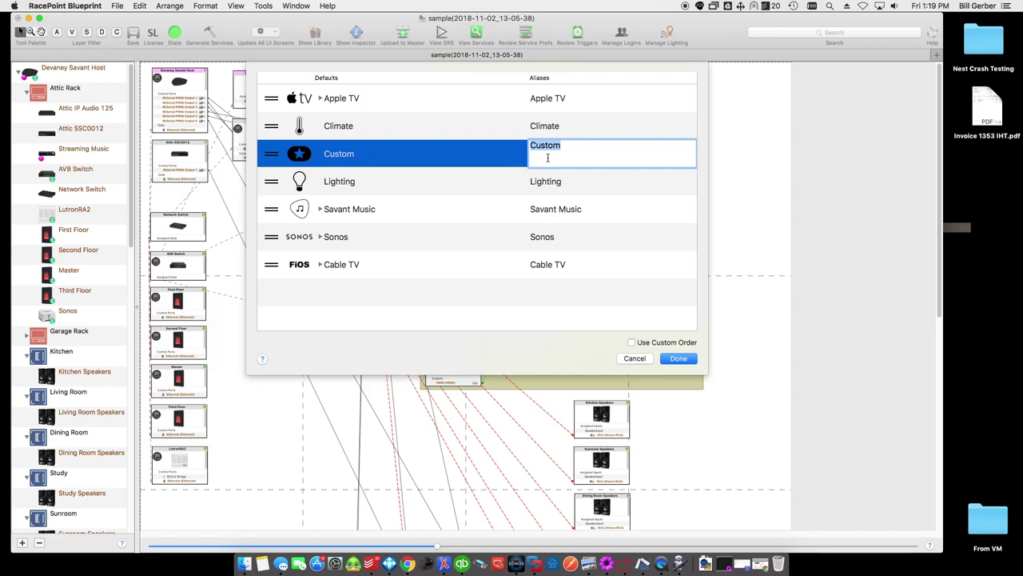
{"action": "type", "text": "Art Mode"}
{"action": "key", "text": "Return"}
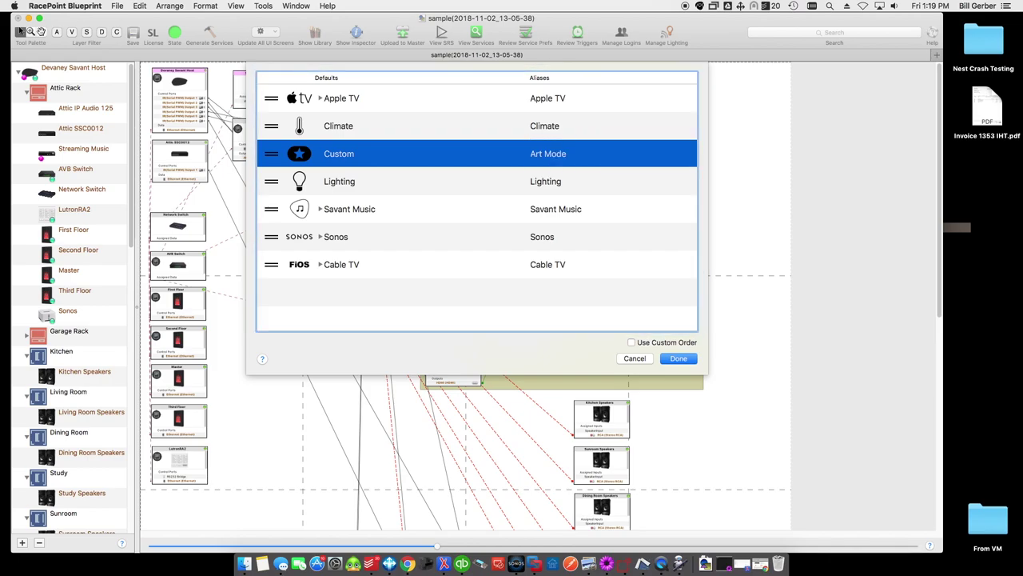